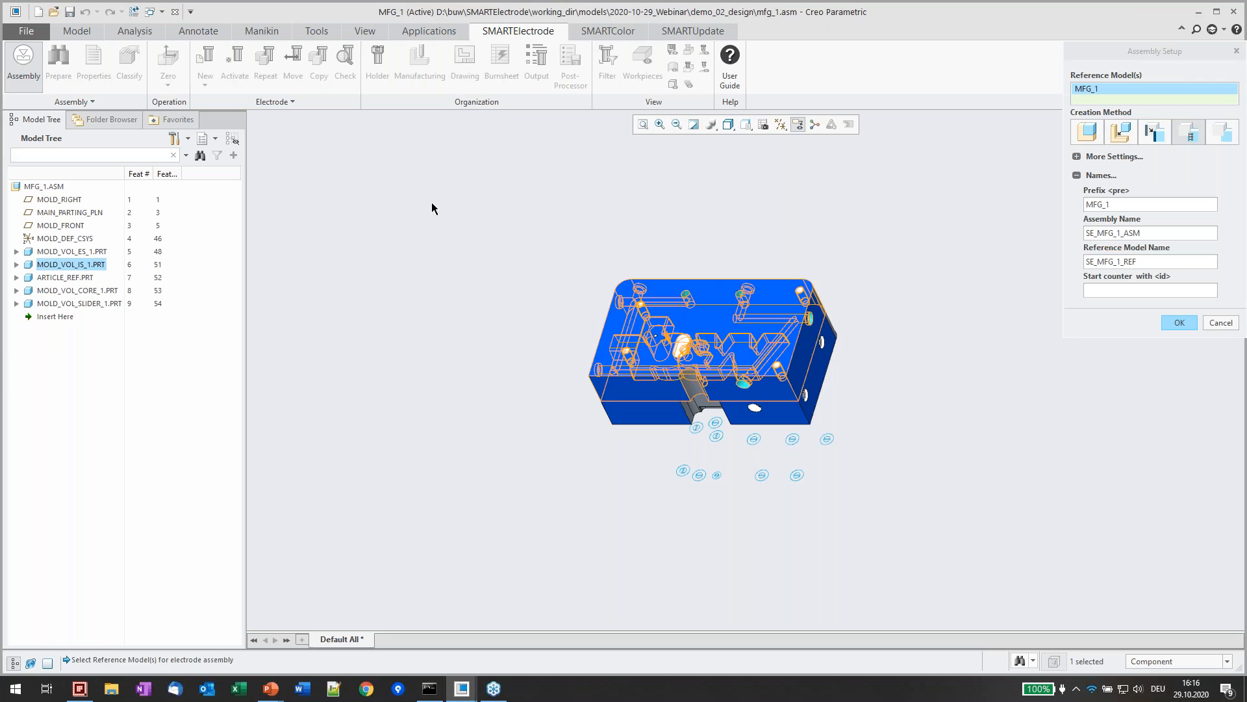
Create the electrode assembly for the reference model MOLD_VOL_IS_1 using the prefix IS_2
double_click(1115, 204)
text(IS_1)
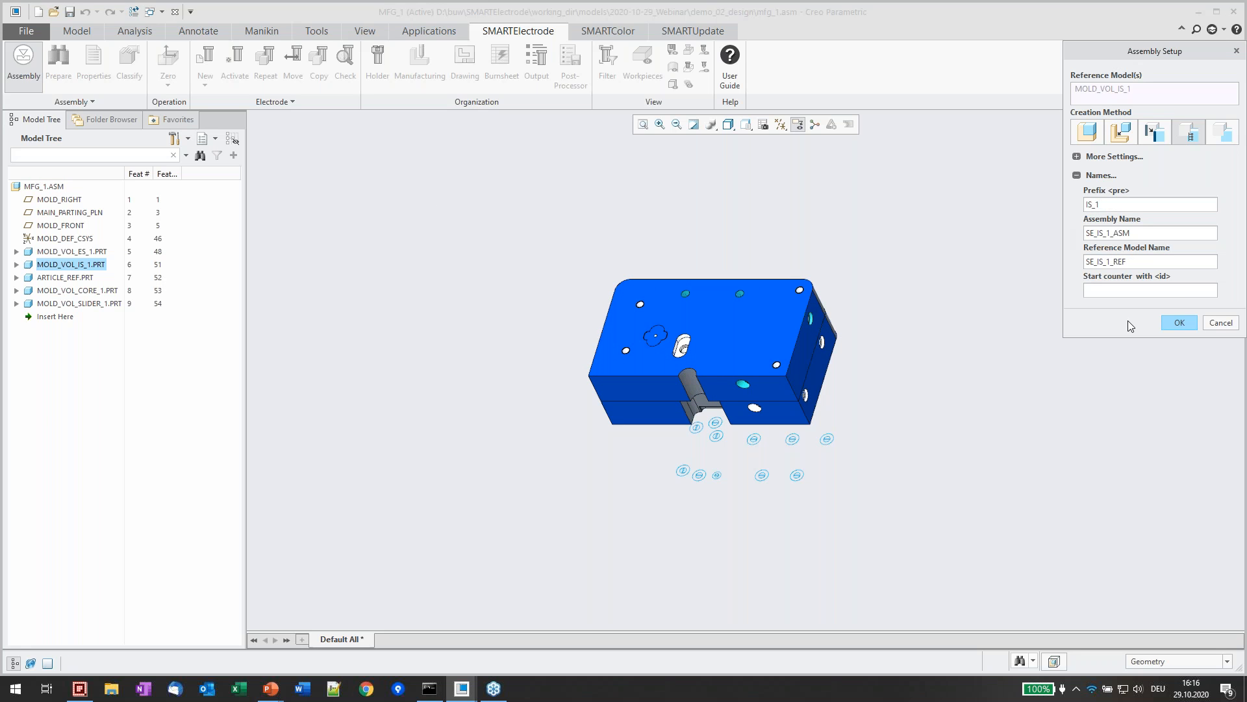
click(1177, 322)
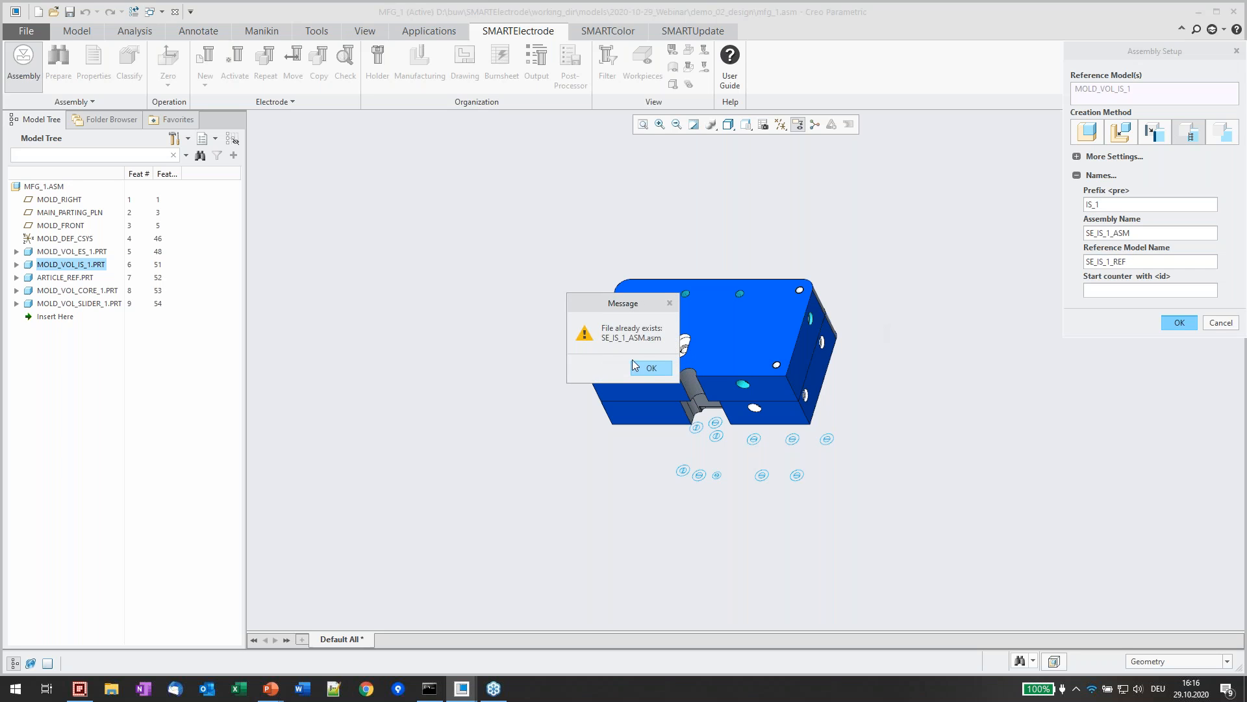
click(651, 369)
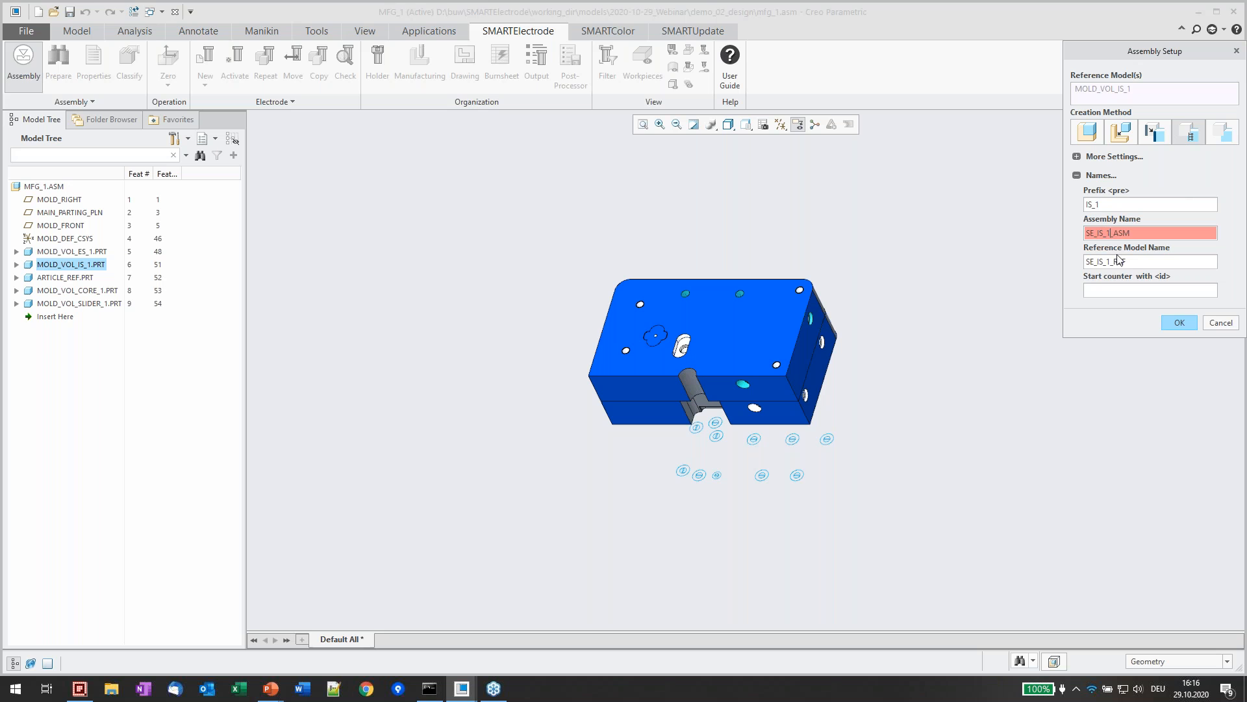
key(BackSpace)
text(2)
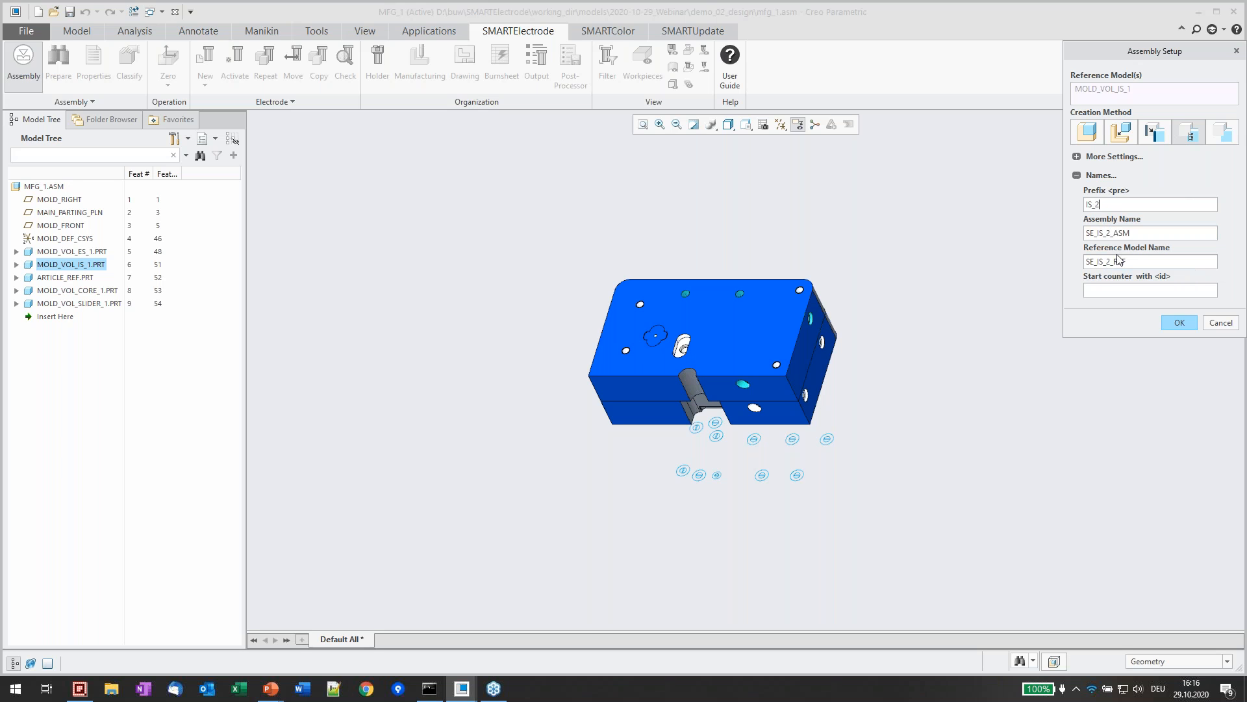
click(1173, 321)
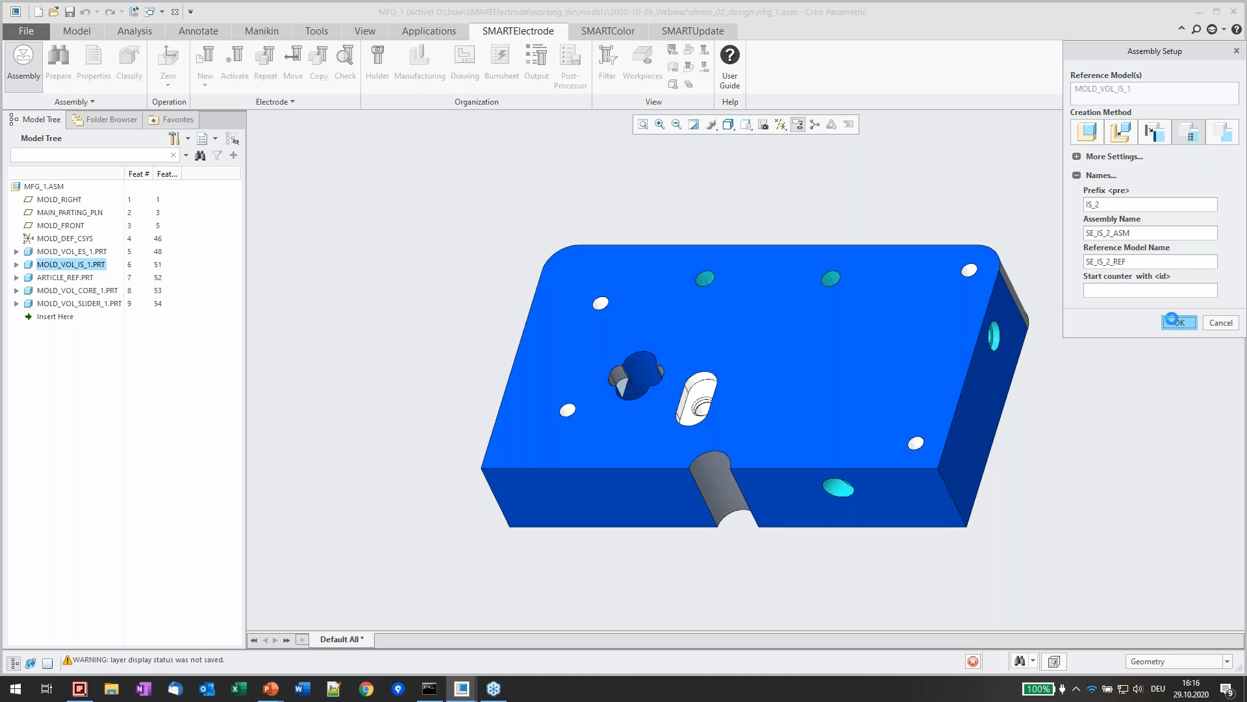
Reopen the electrode assembly setup and add MOLD_VOL_CORE_1 as a second reference model
mouse_move(721, 338)
middle_down()
mouse_move(730, 267)
mouse_move(777, 276)
mouse_move(782, 289)
mouse_move(738, 304)
mouse_move(748, 311)
middle_up()
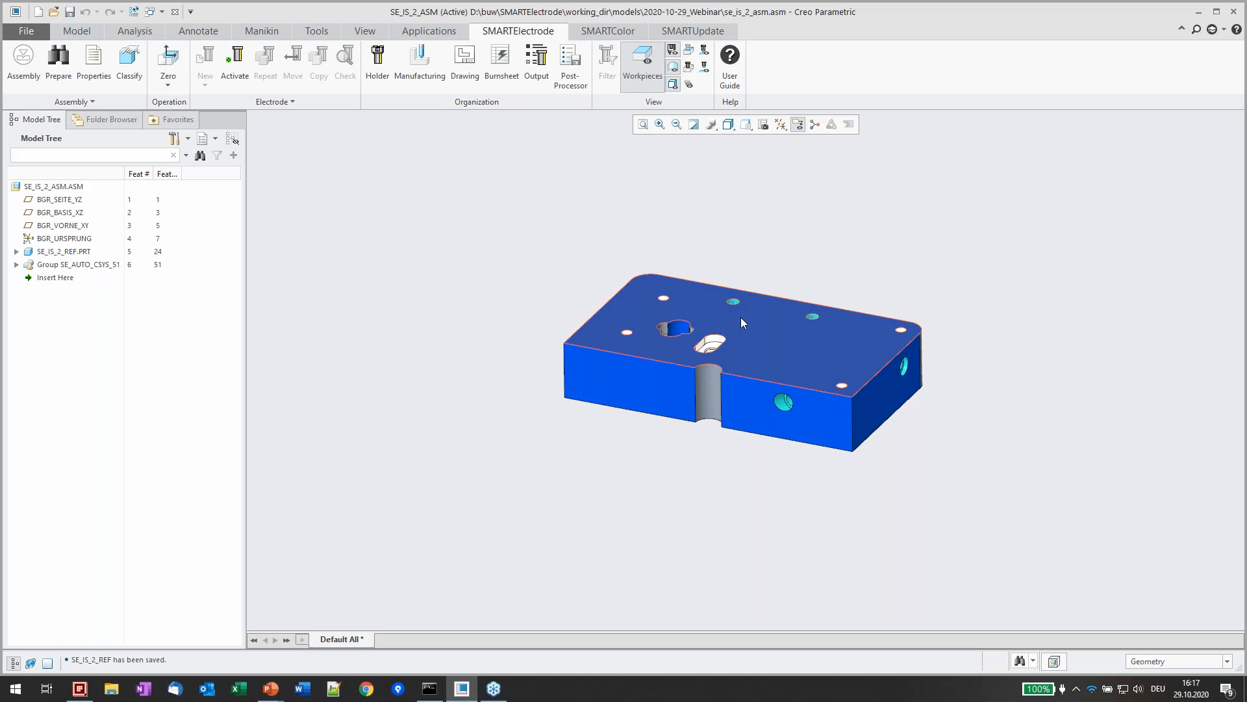
scroll(716, 321, up, 3)
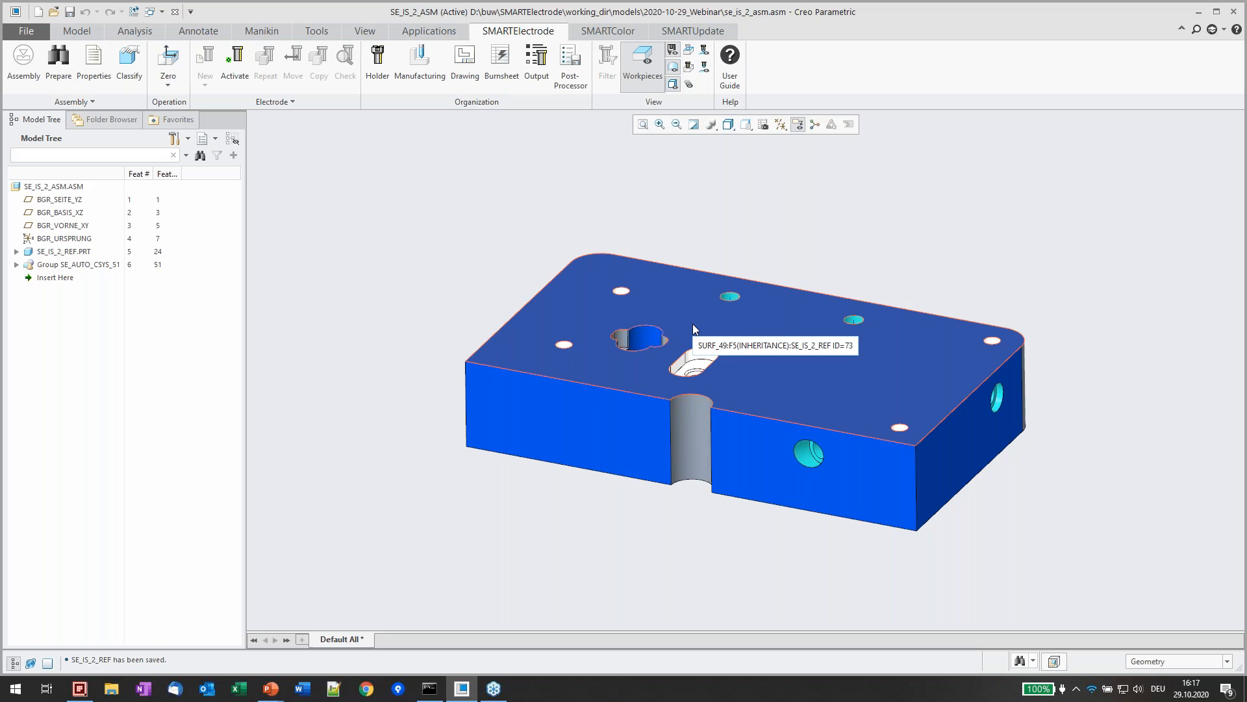
click(18, 78)
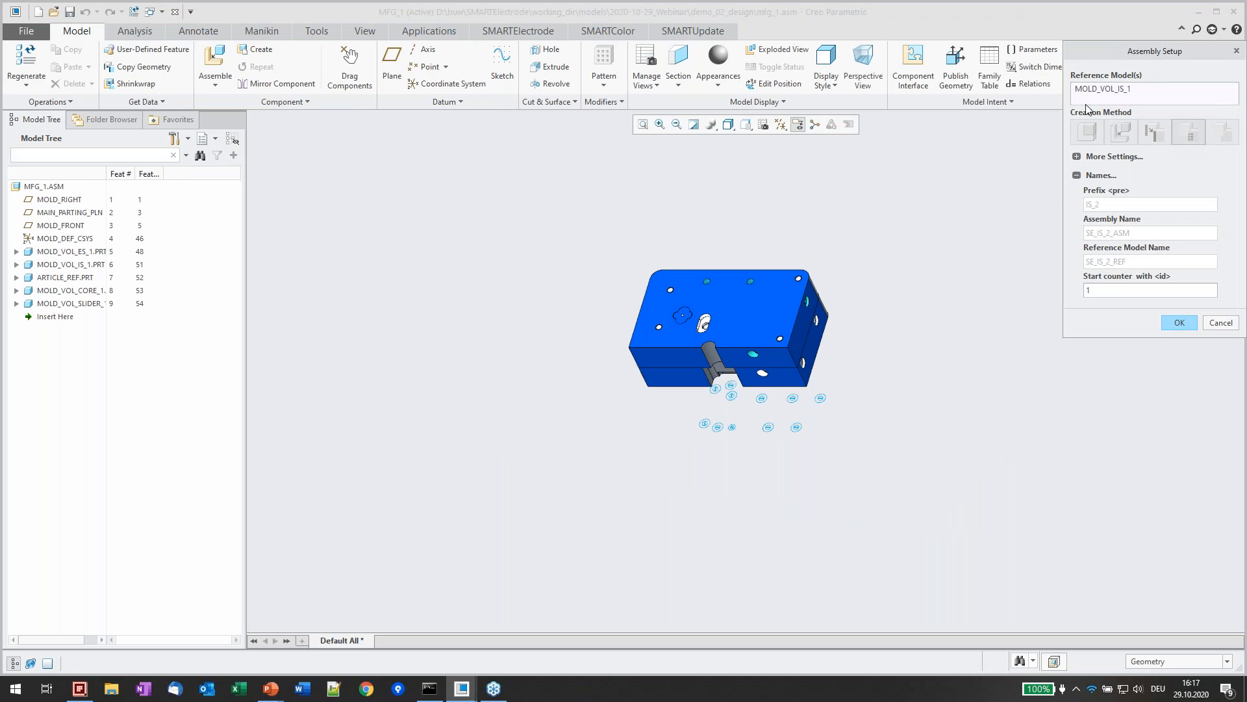
click(1093, 92)
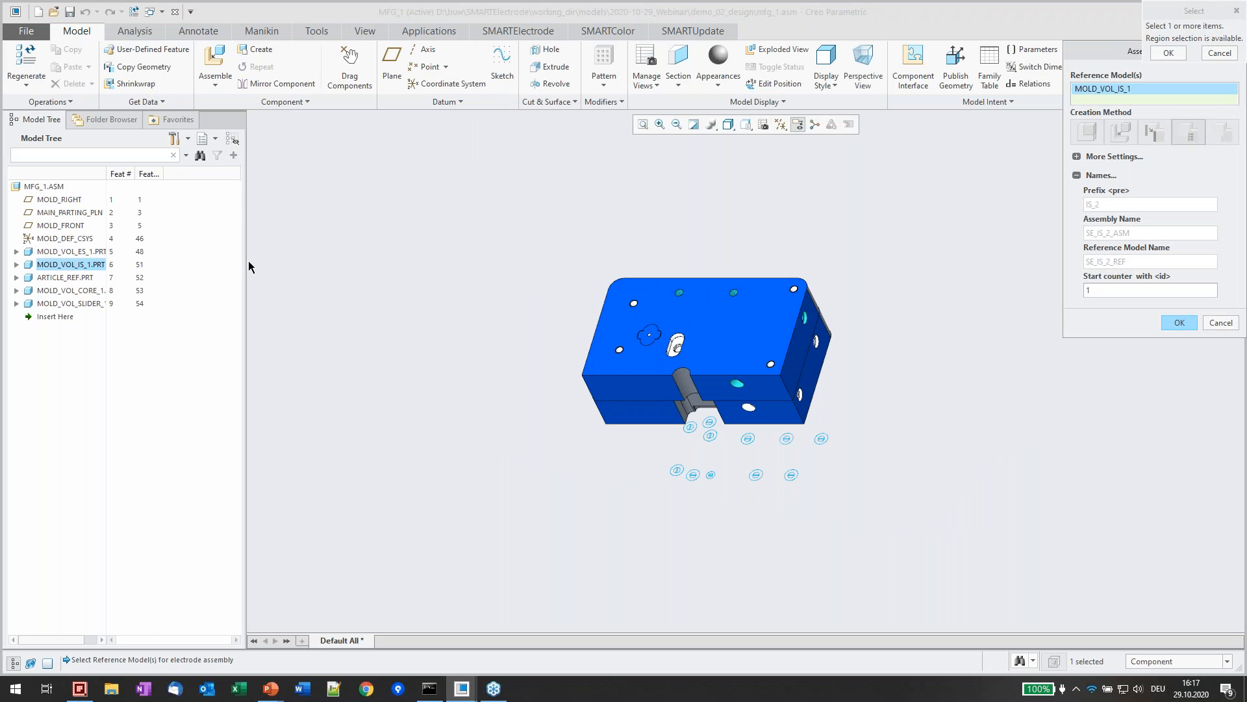
ctrl+click(76, 291)
middle_drag(743, 289, 778, 245)
middle_click(652, 318)
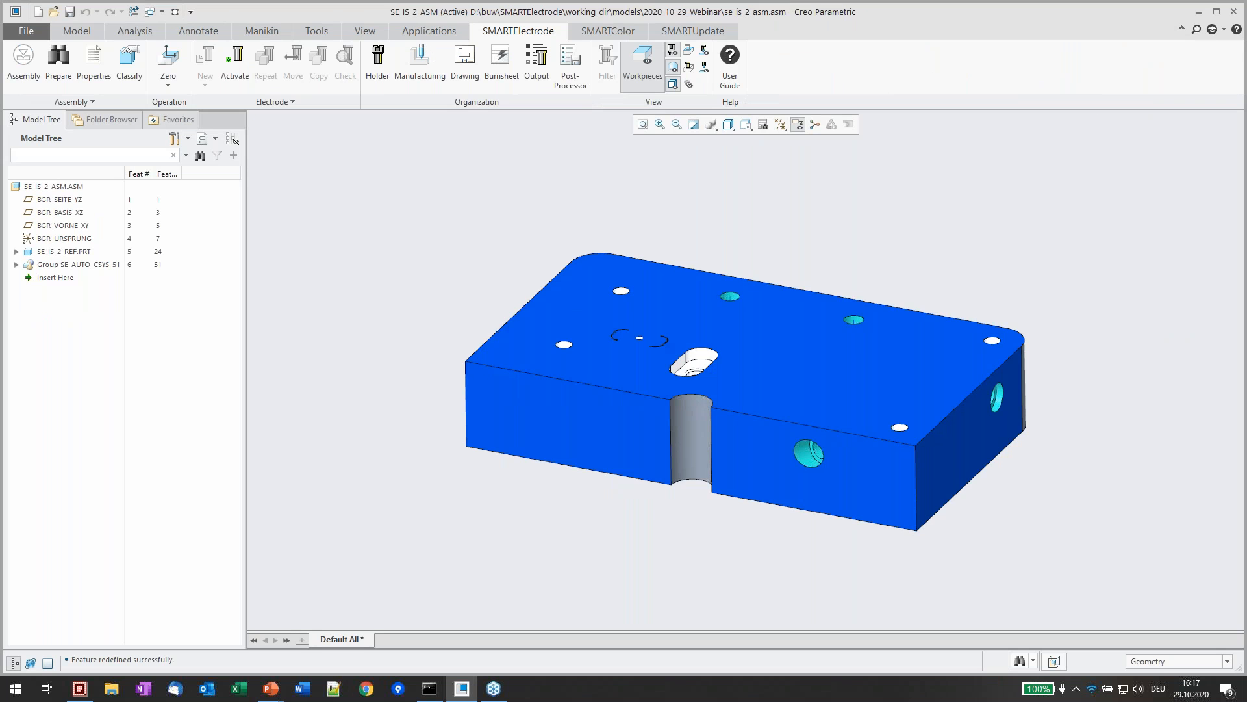
Examine the lettering cavity and the inheritance features inside SE_IS_2_REF.PRT
middle_drag(808, 277, 682, 377)
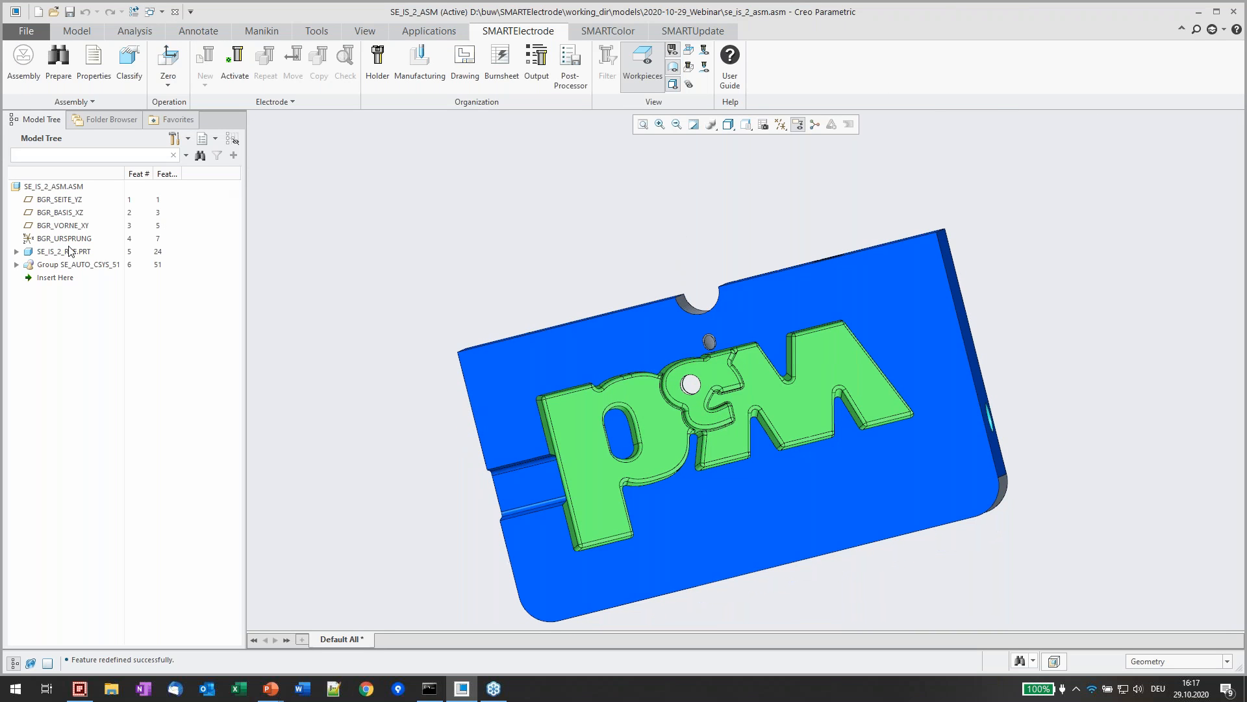
click(17, 251)
click(73, 358)
middle_drag(718, 353, 730, 206)
click(730, 207)
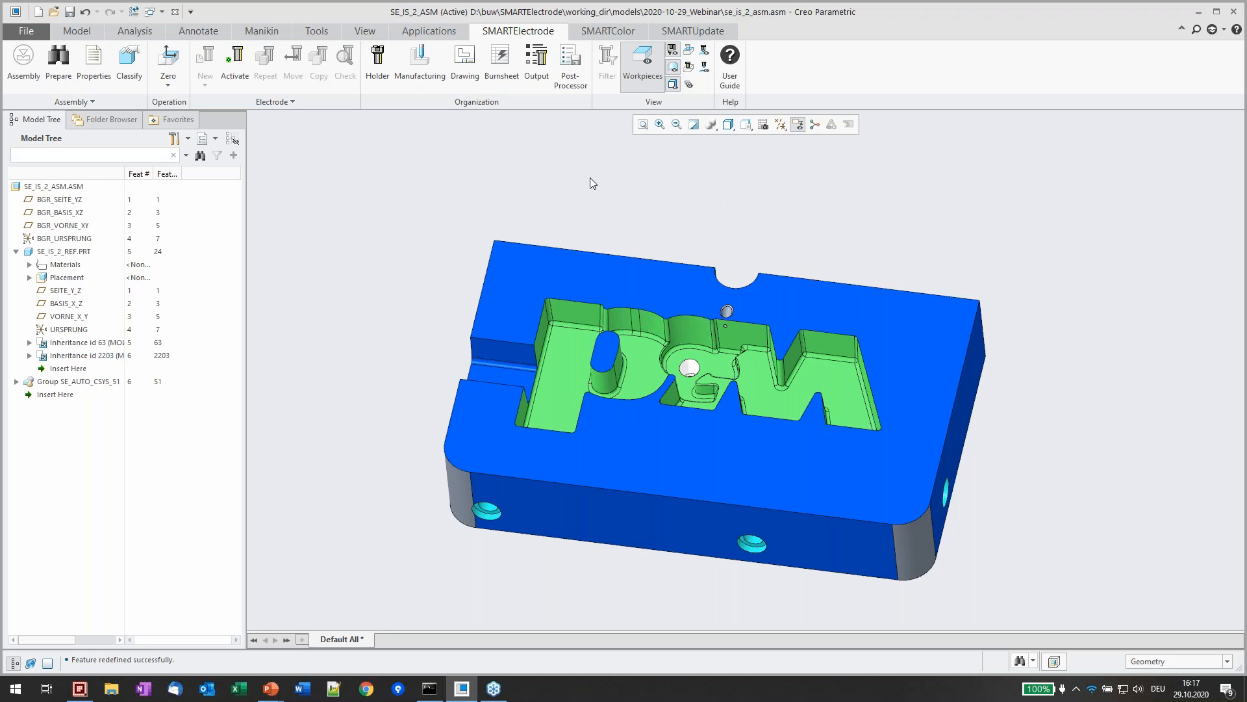
Open SE_IS_2_REF.PRT on its own and check it with SMARTUpdate against the SC_Surface_Parameter_Designer configuration
click(91, 254)
click(117, 191)
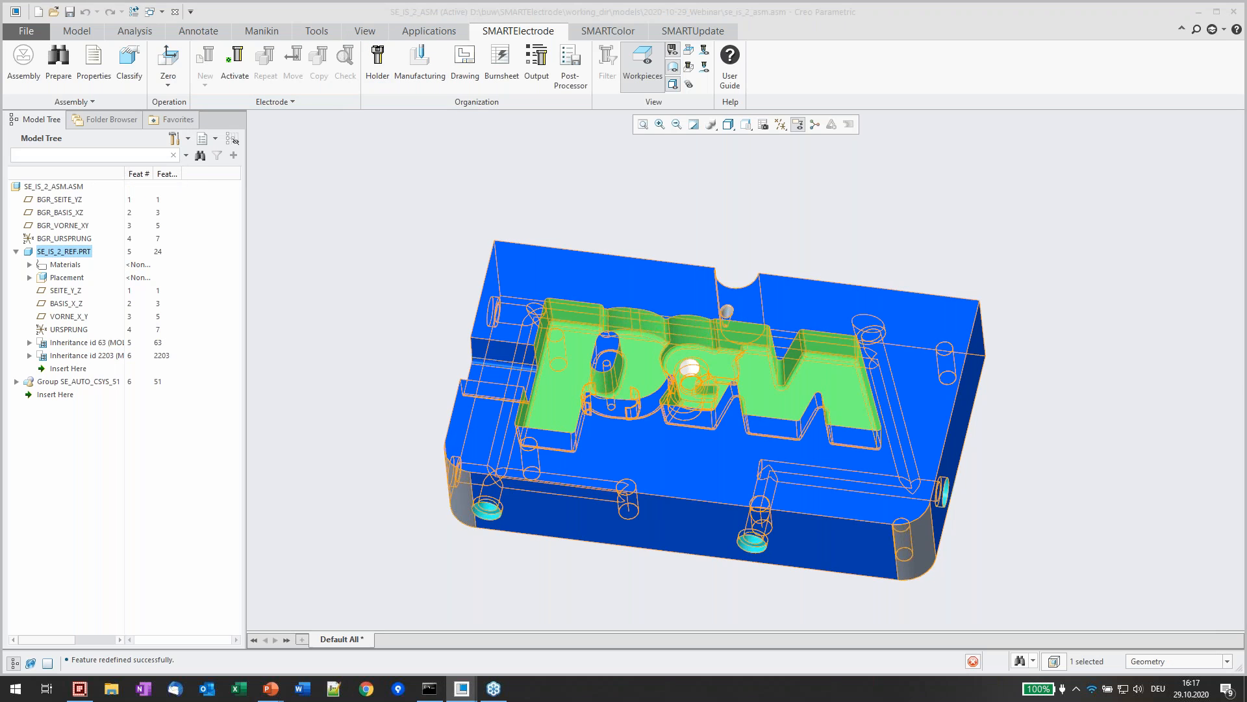
click(608, 31)
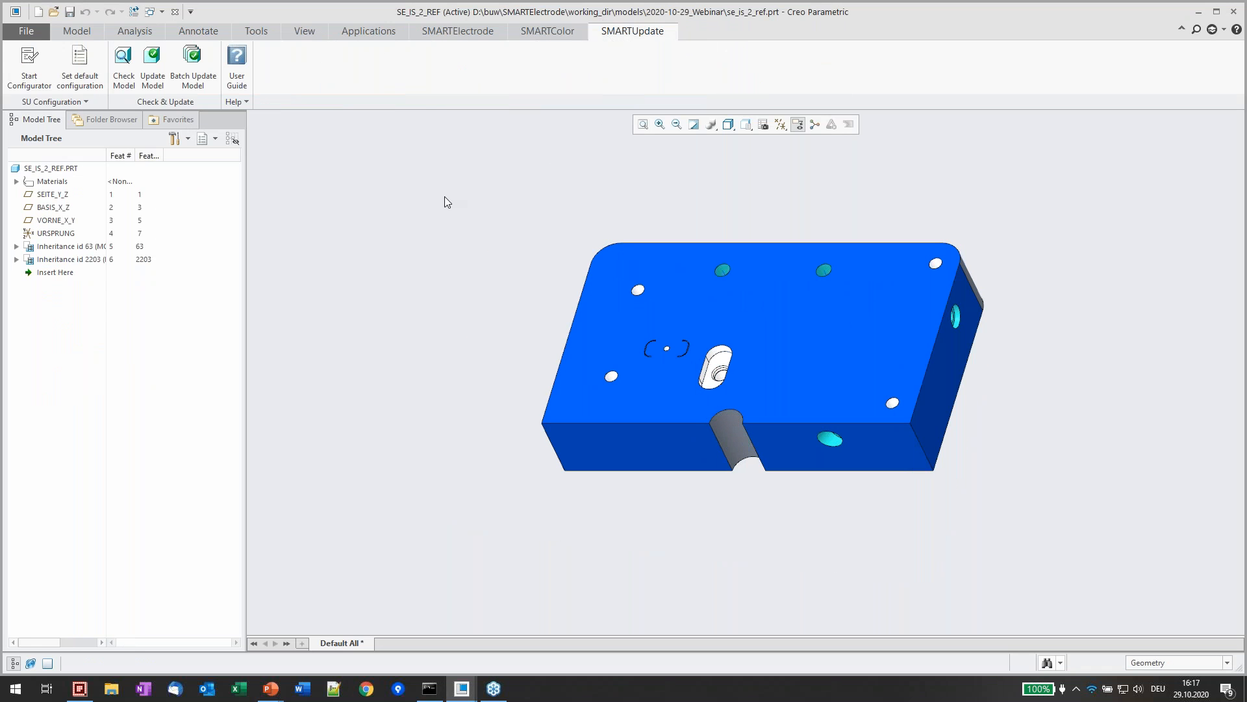
click(124, 65)
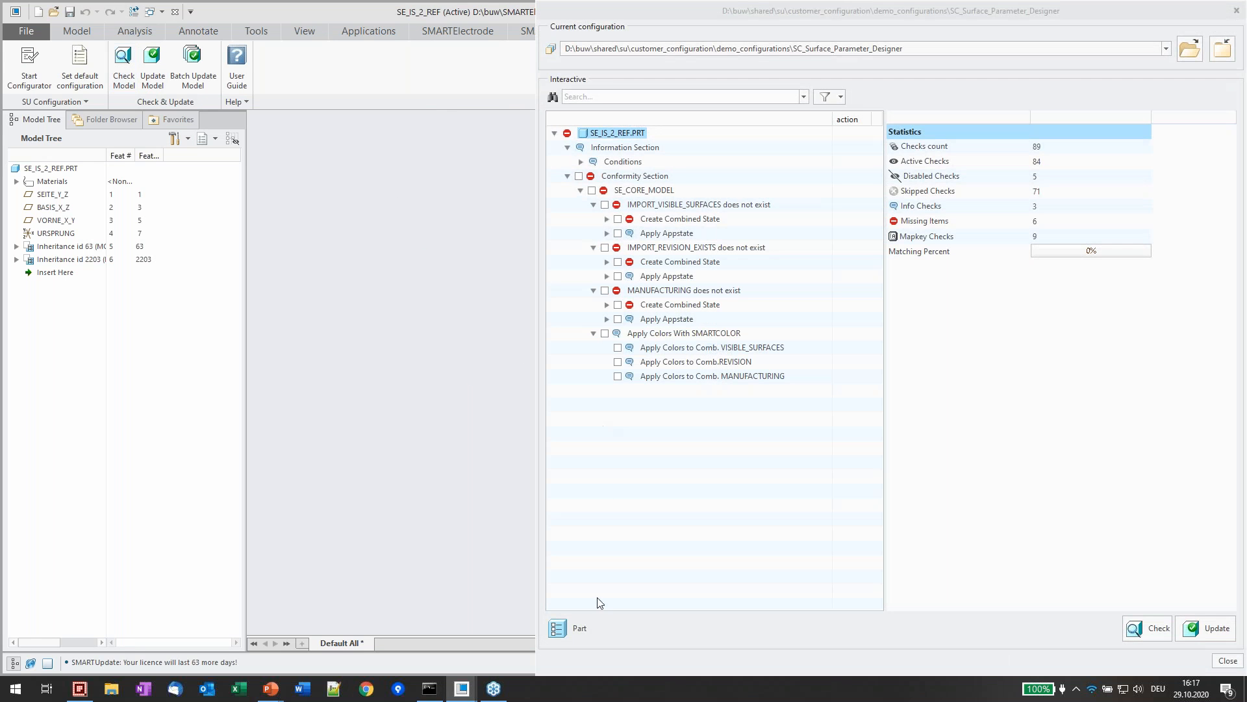
Update the reference part to add the missing combined states and surface colors, and return to the electrode assembly
click(1222, 633)
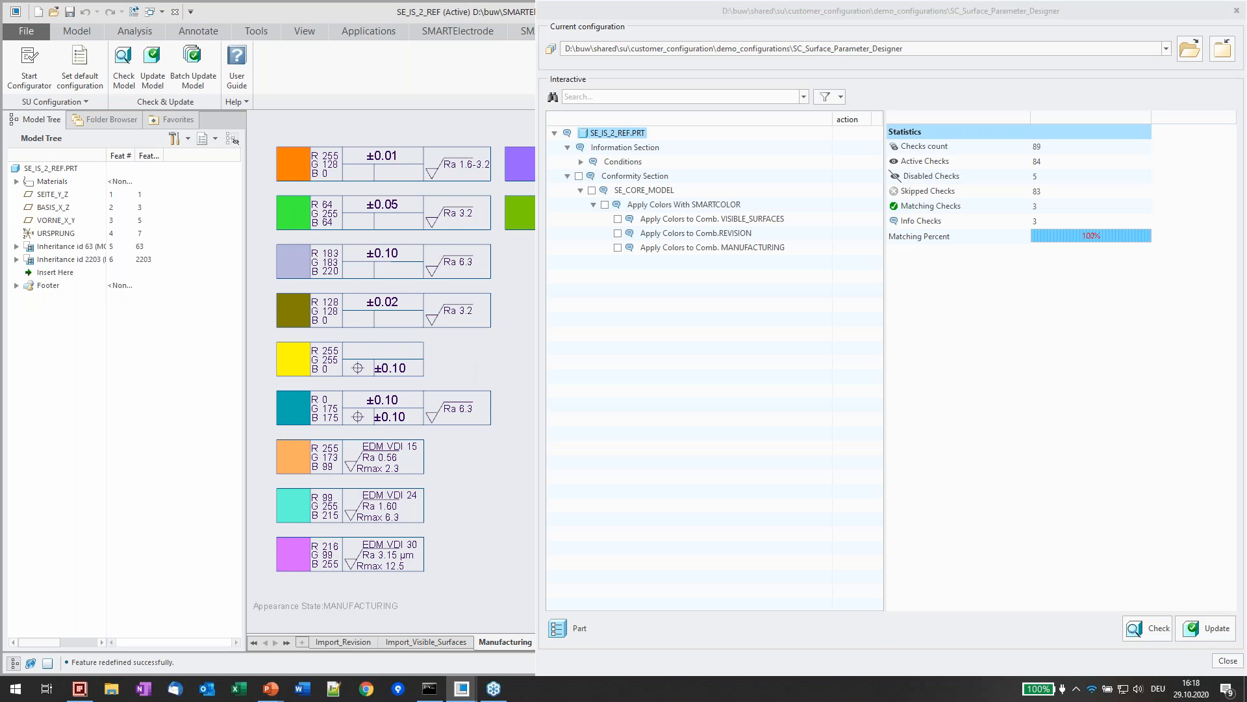
click(1227, 660)
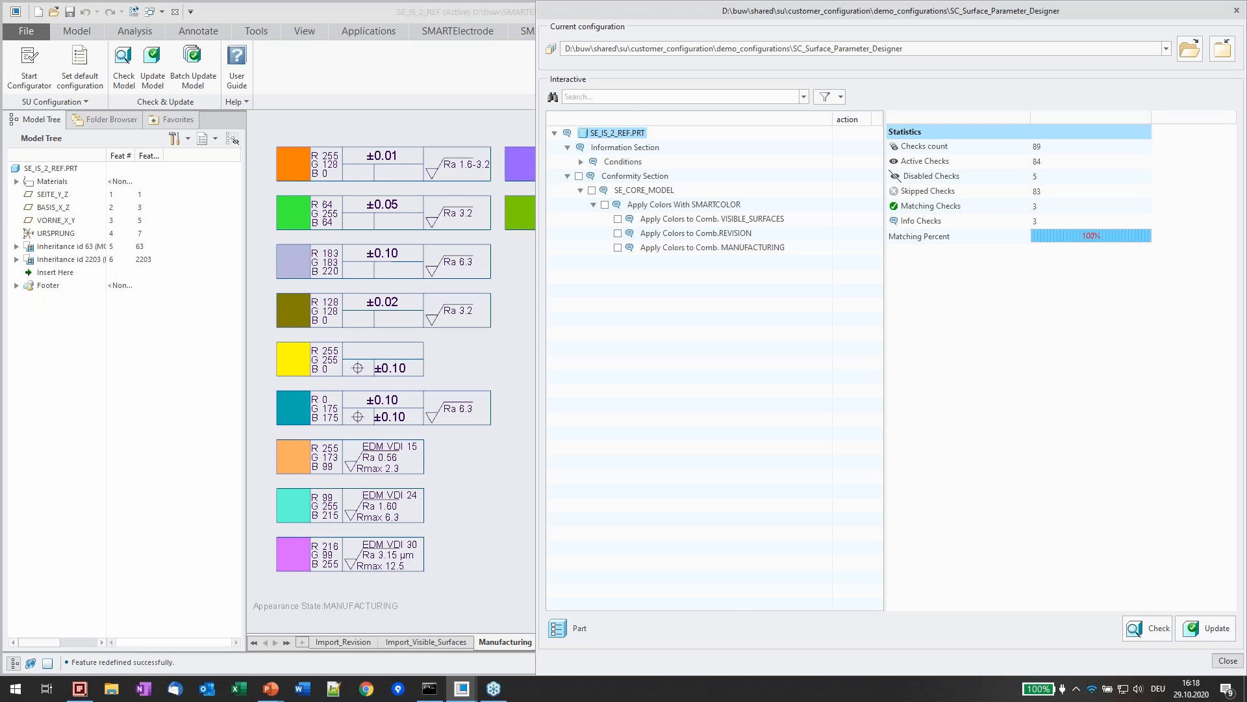
click(174, 12)
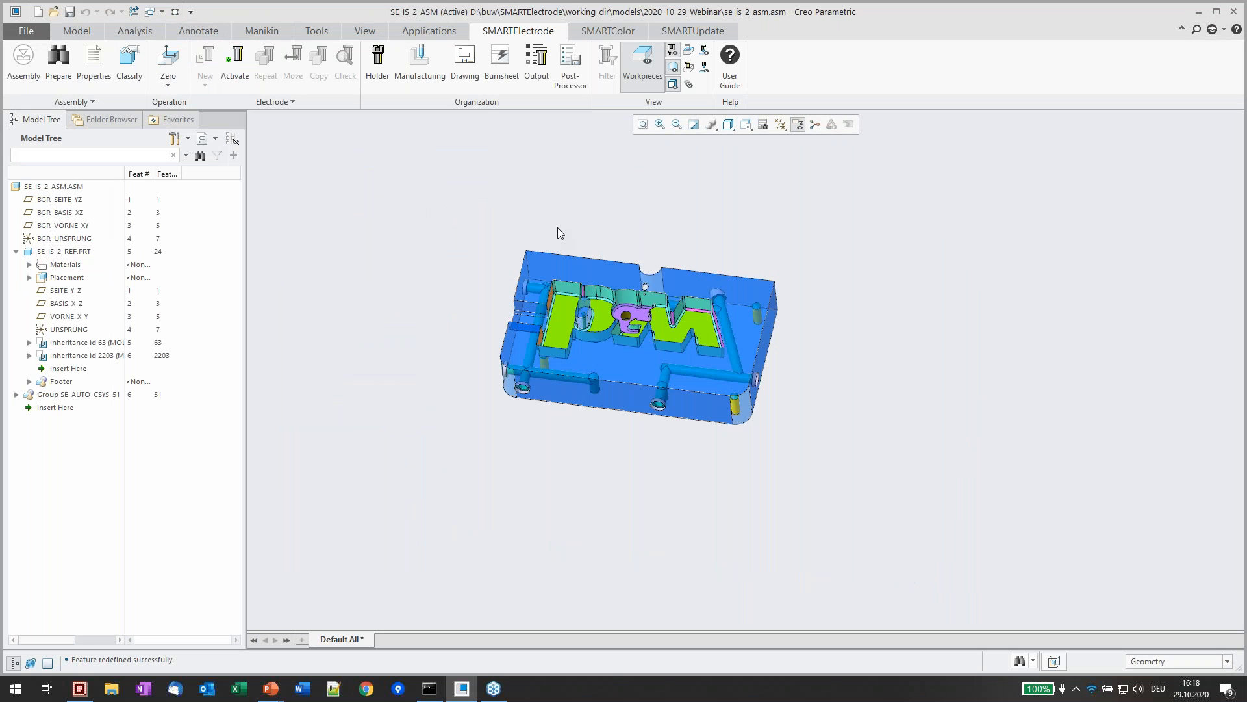
Create a zero operation referenced to coordinate system SE_CSYS_33, with plane offsets Free 2, Start 38 and Secure 5.0
scroll(602, 342, down, 3)
mouse_move(610, 336)
middle_down()
mouse_move(626, 363)
mouse_move(674, 288)
mouse_move(688, 334)
mouse_move(690, 309)
middle_up()
click(168, 58)
scroll(687, 332, down, 3)
click(690, 309)
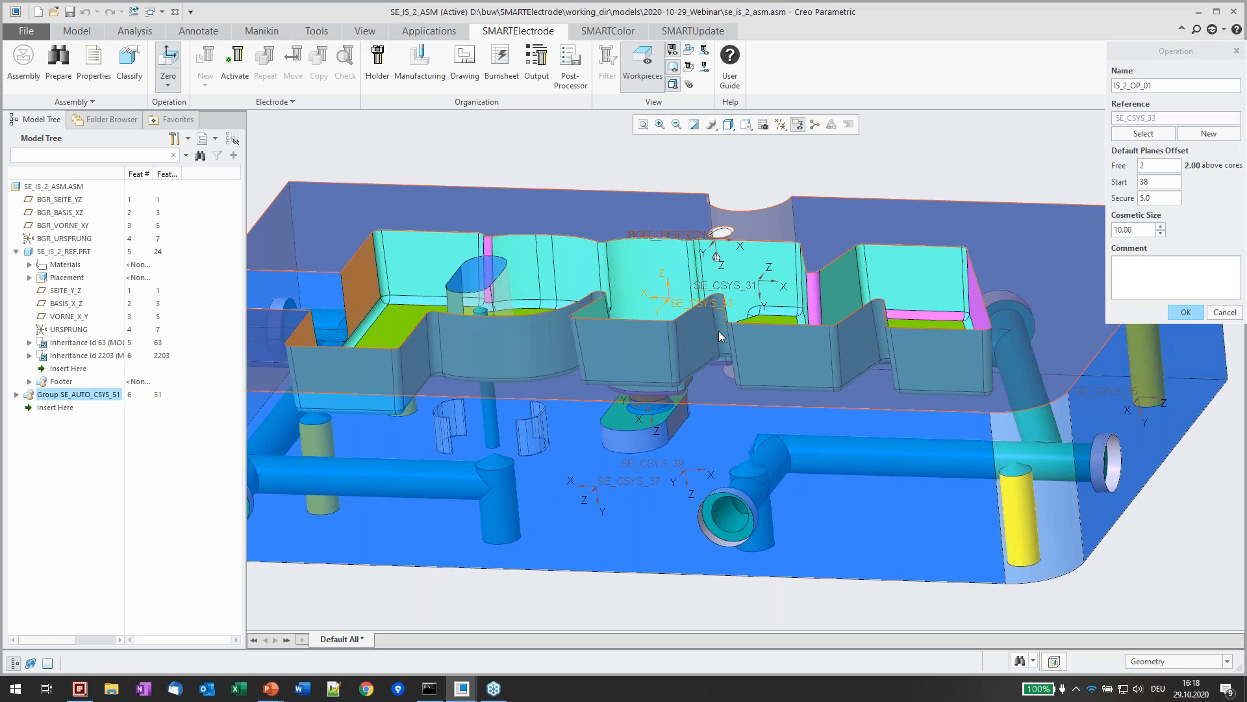
middle_click(719, 334)
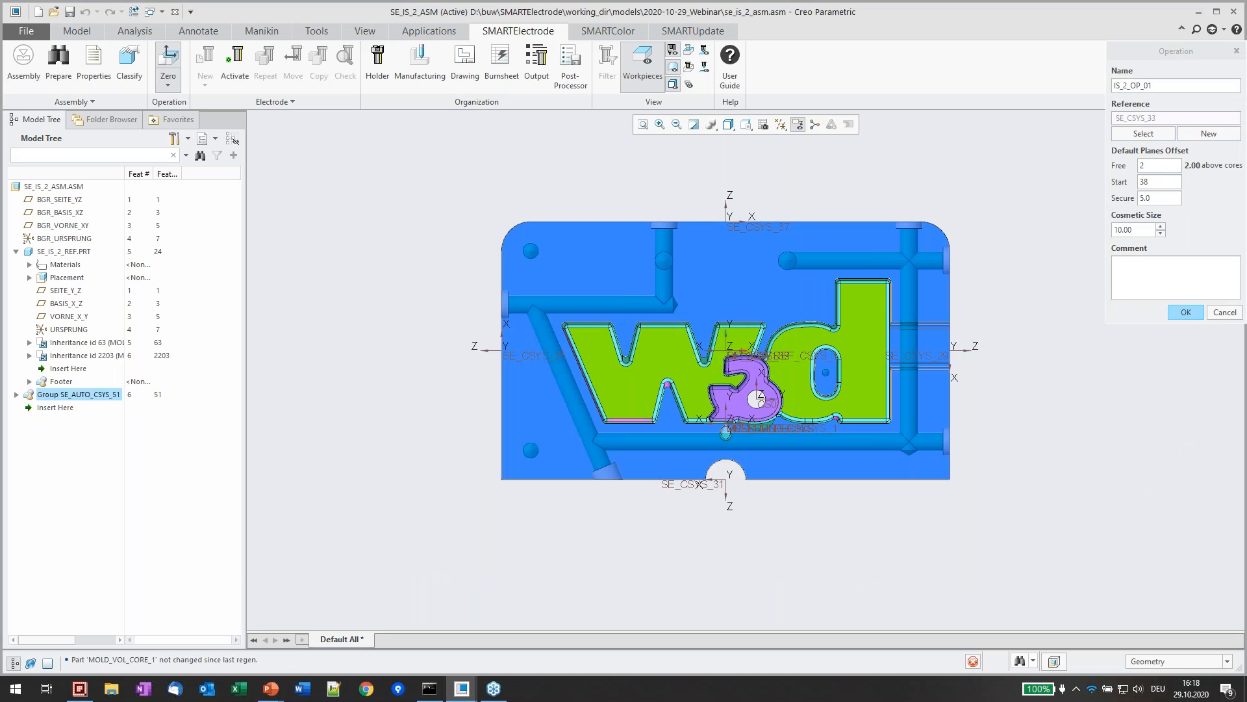
Create a new electrode part and open its Topology analysis, enlarging the dialog to show the whole color list
click(199, 60)
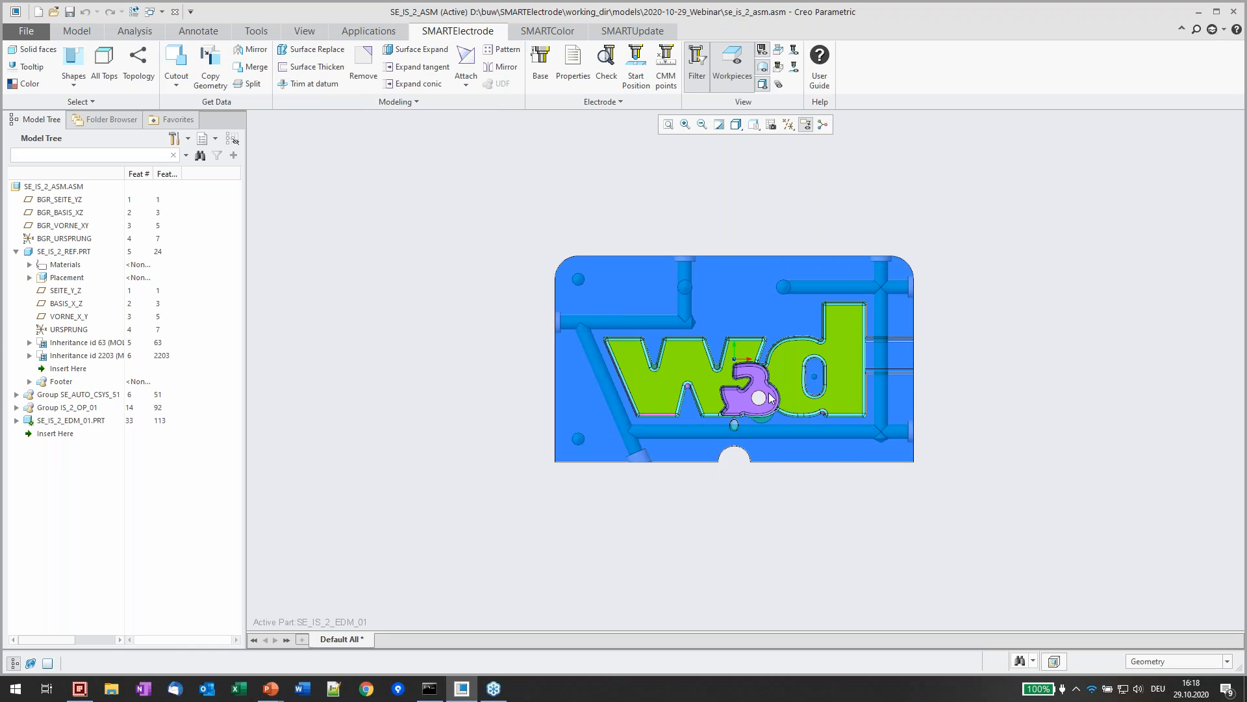
scroll(771, 398, up, 3)
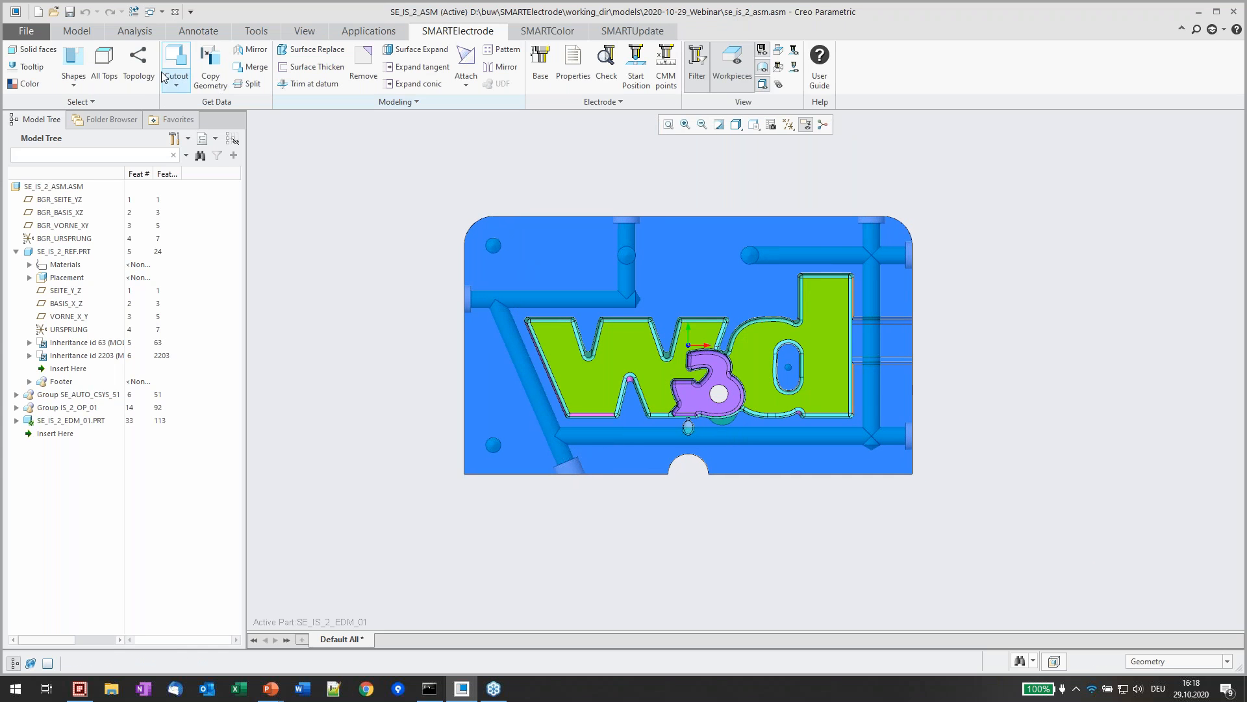
click(141, 73)
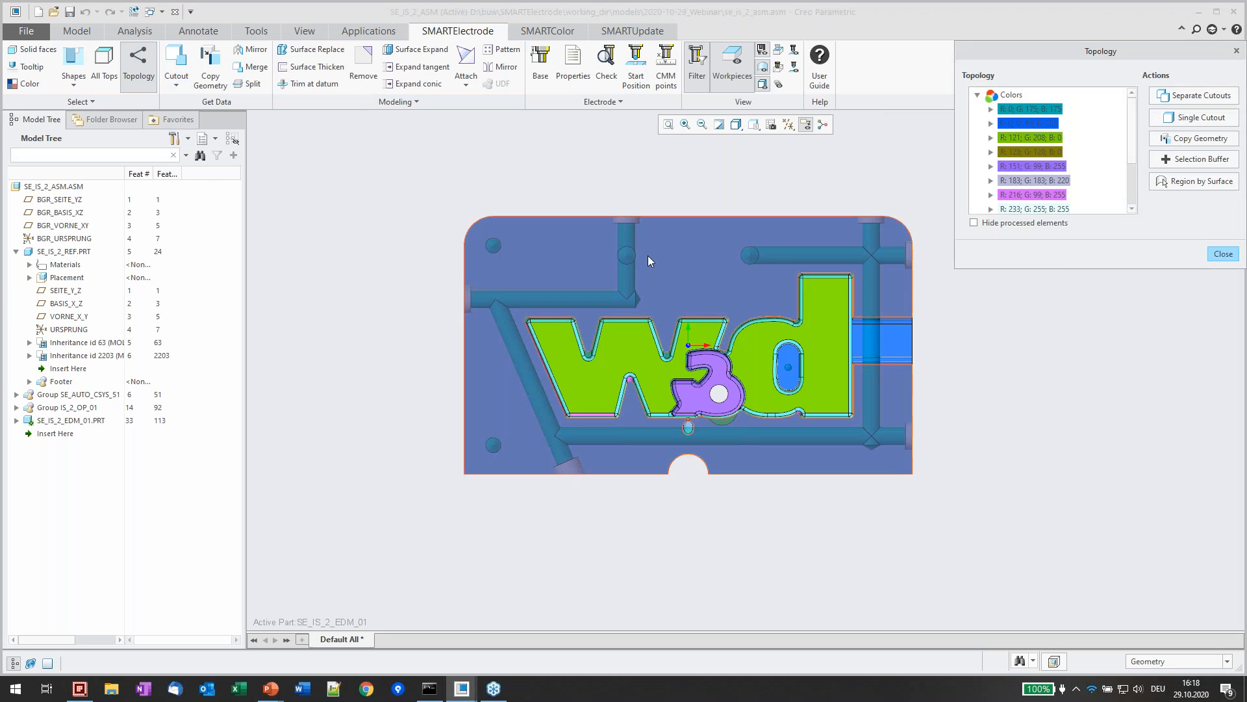
drag(1060, 268, 1055, 494)
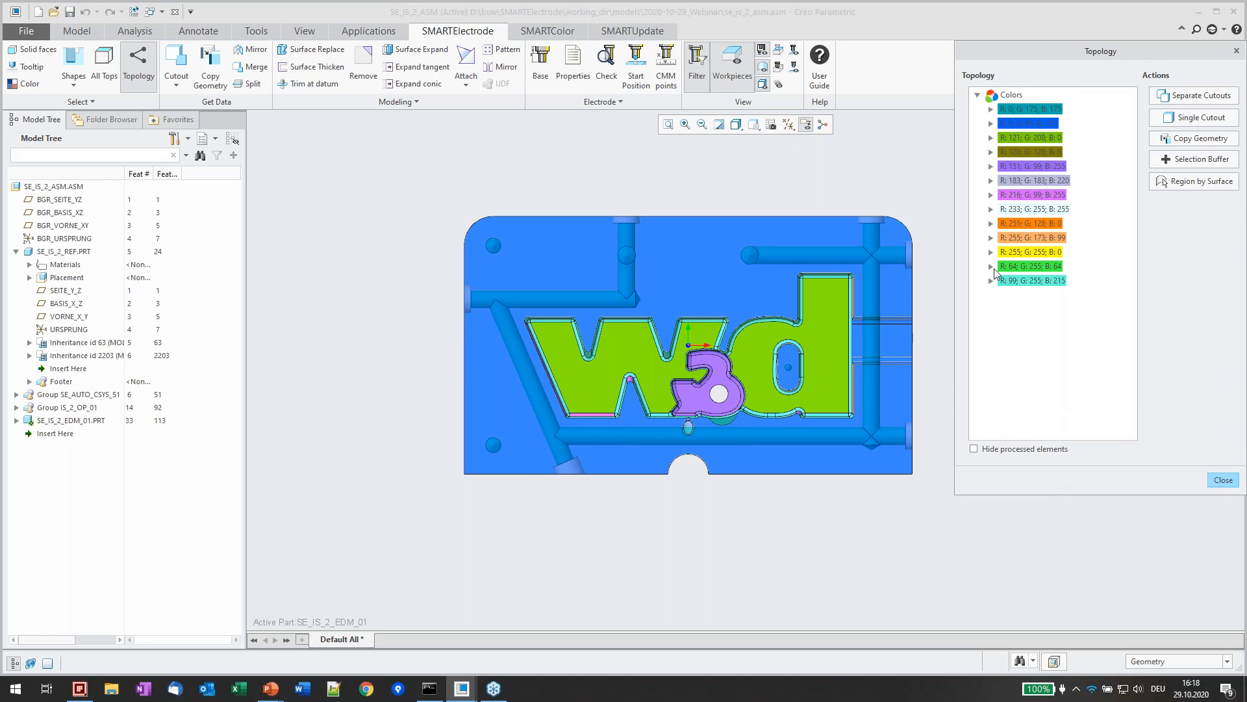
drag(953, 189, 943, 189)
middle_drag(640, 248, 704, 189)
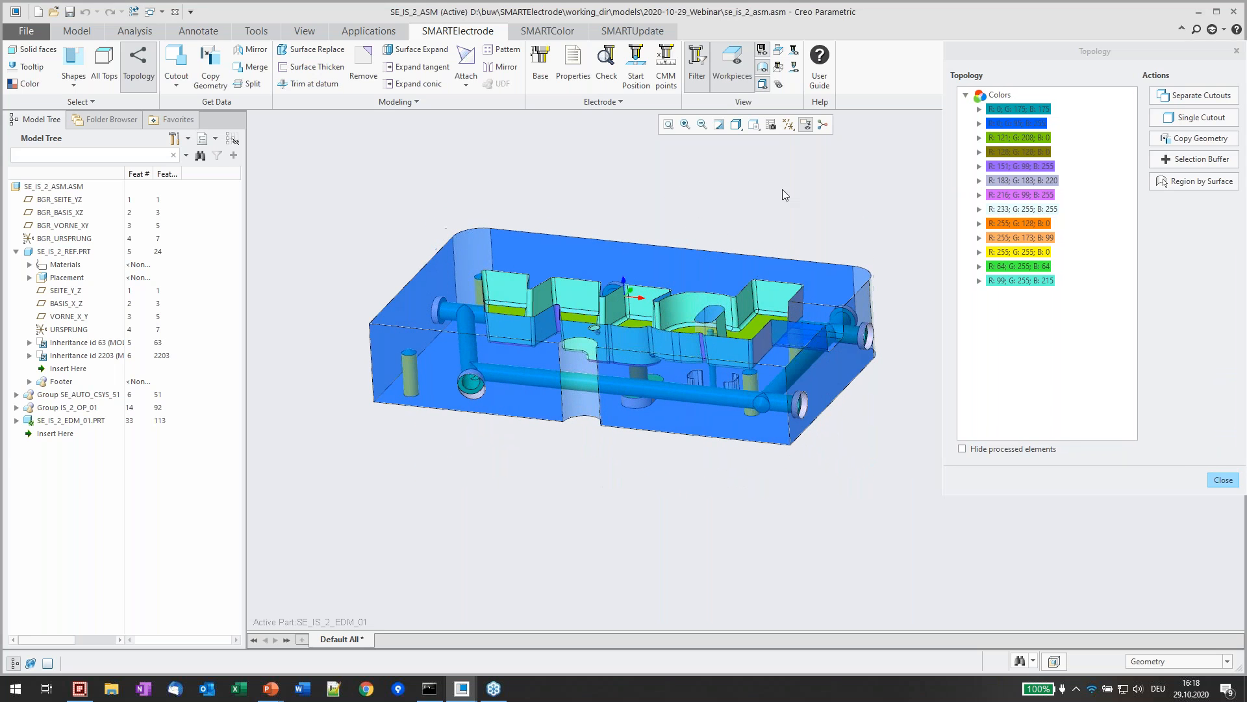
Highlight the surfaces of the first six topology colors one by one, from R:0 G:175 B:175 to R:183 G:183 B:220
click(1002, 110)
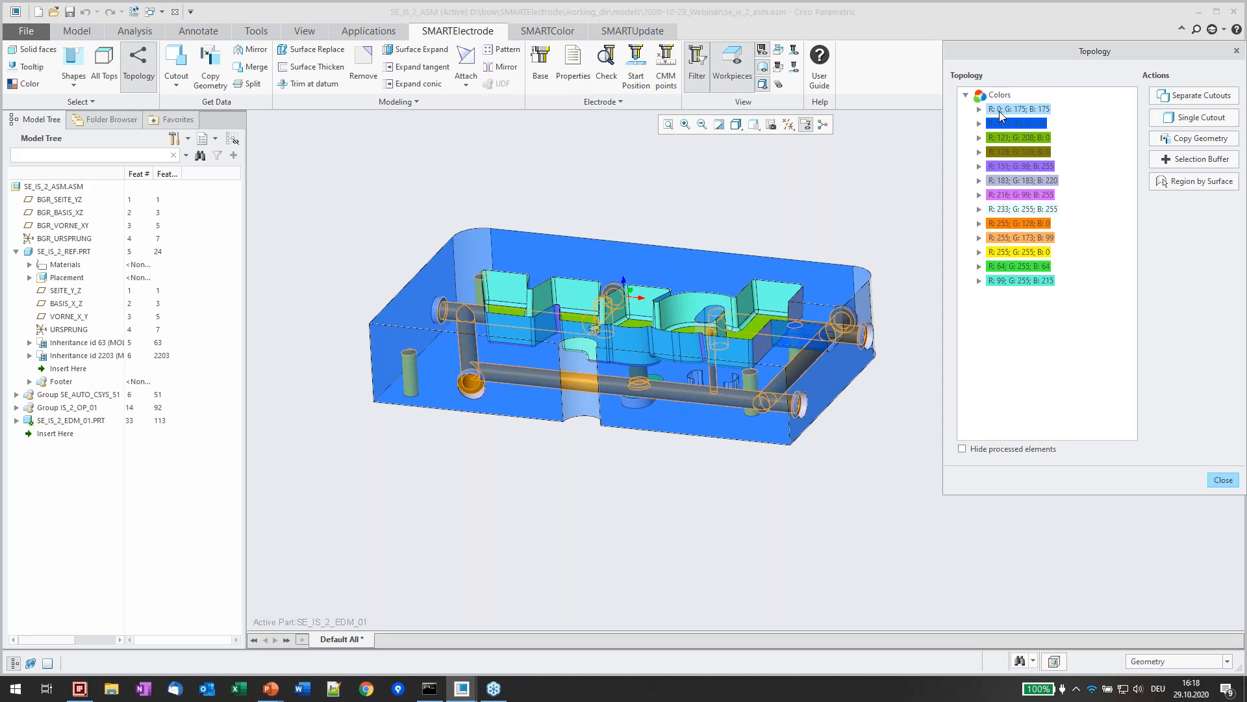
click(1008, 124)
click(1009, 138)
click(1009, 153)
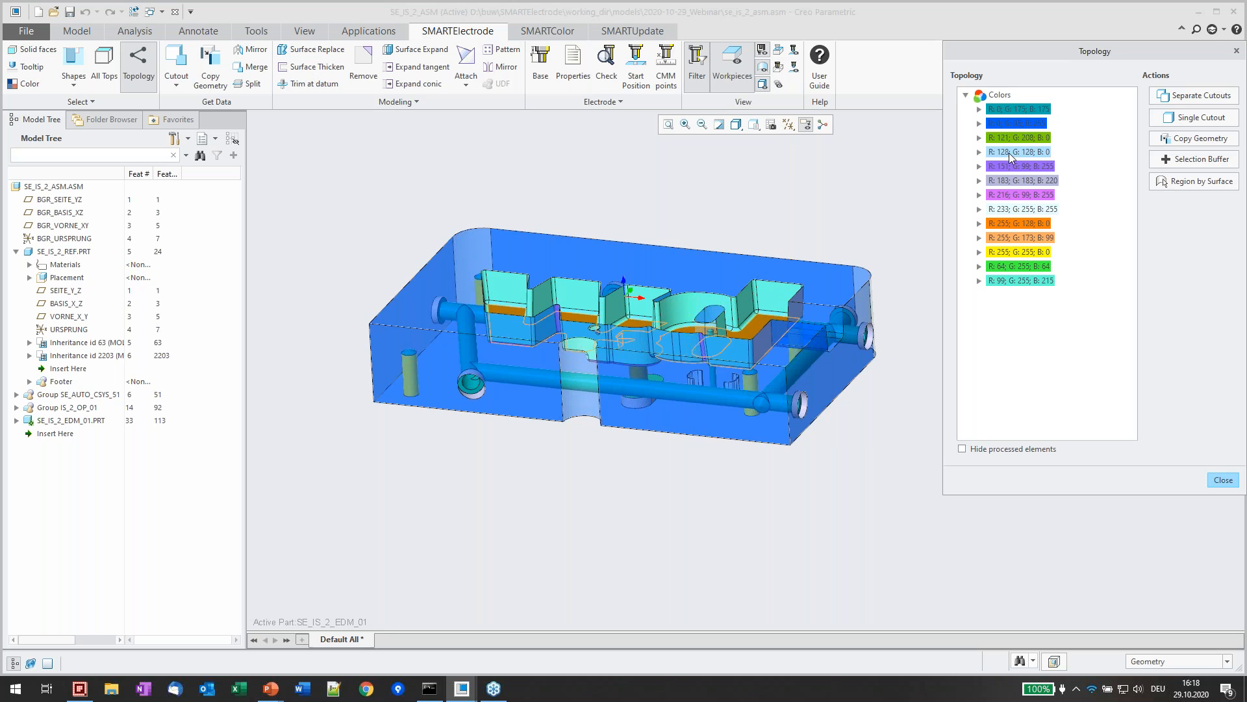
click(1010, 166)
click(997, 182)
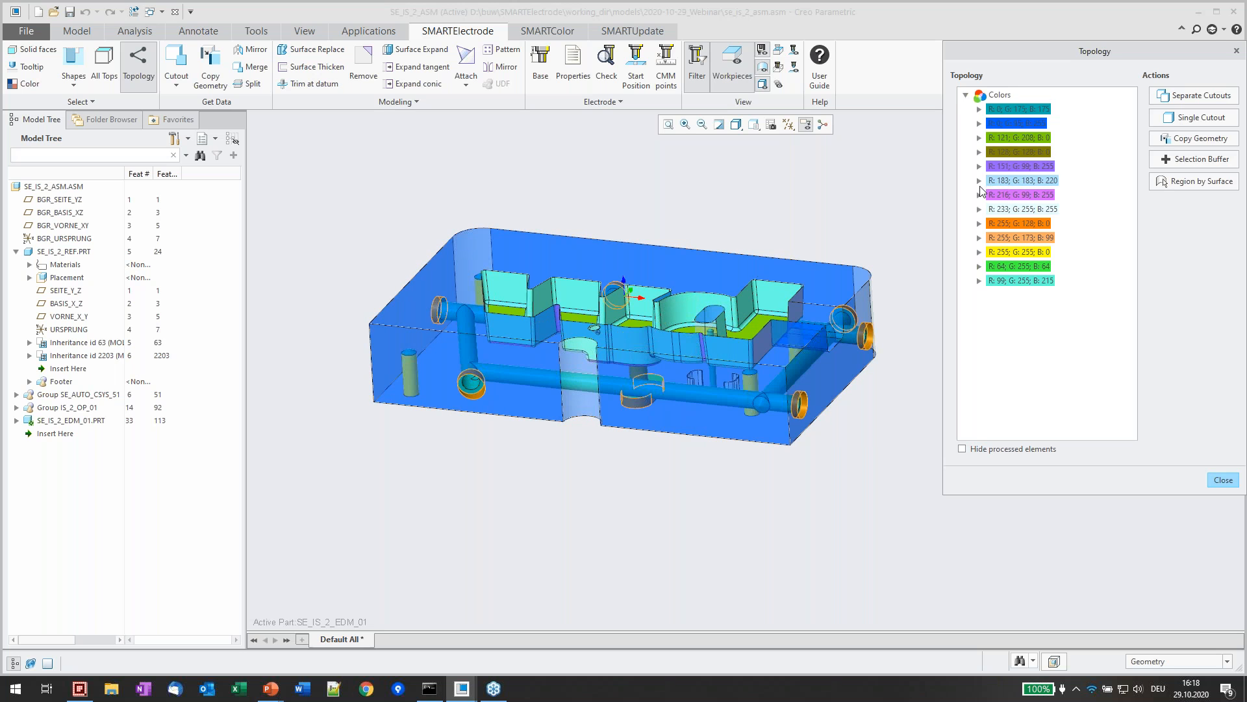
Inspect regions #1, #3 and #4 of the color R:183 G:183 B:220 on the model
click(979, 180)
click(1042, 197)
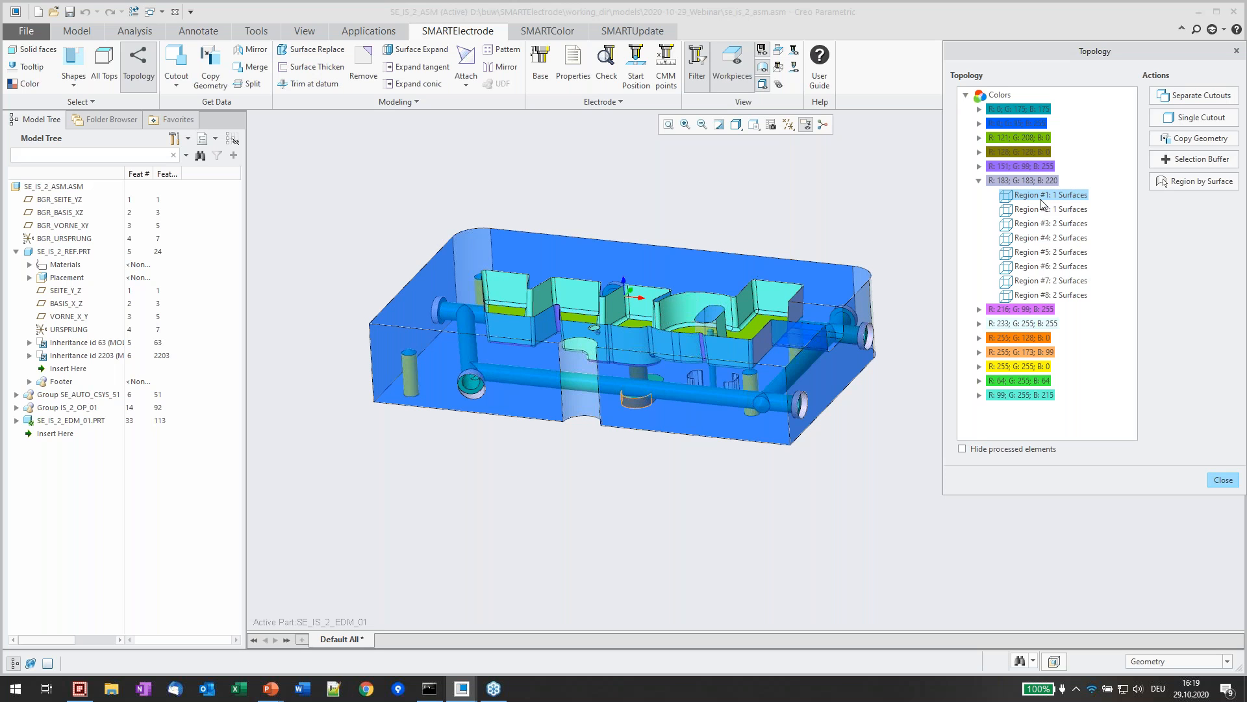
click(1046, 224)
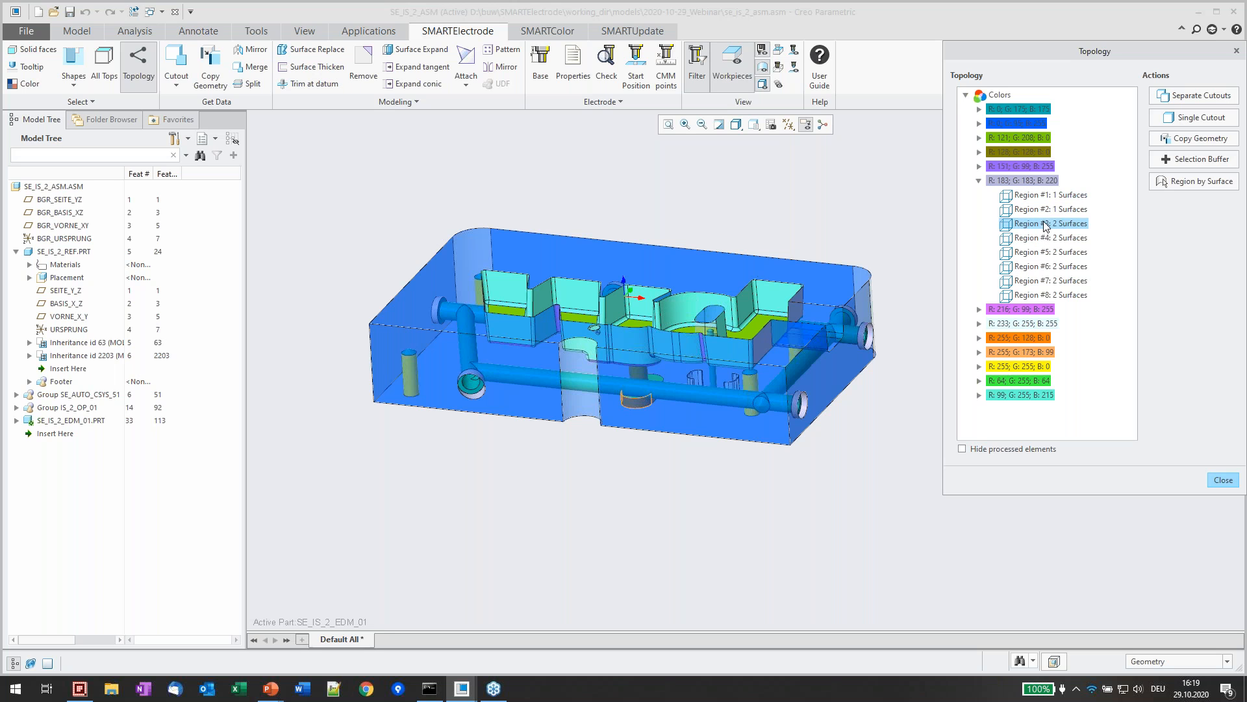
click(1049, 238)
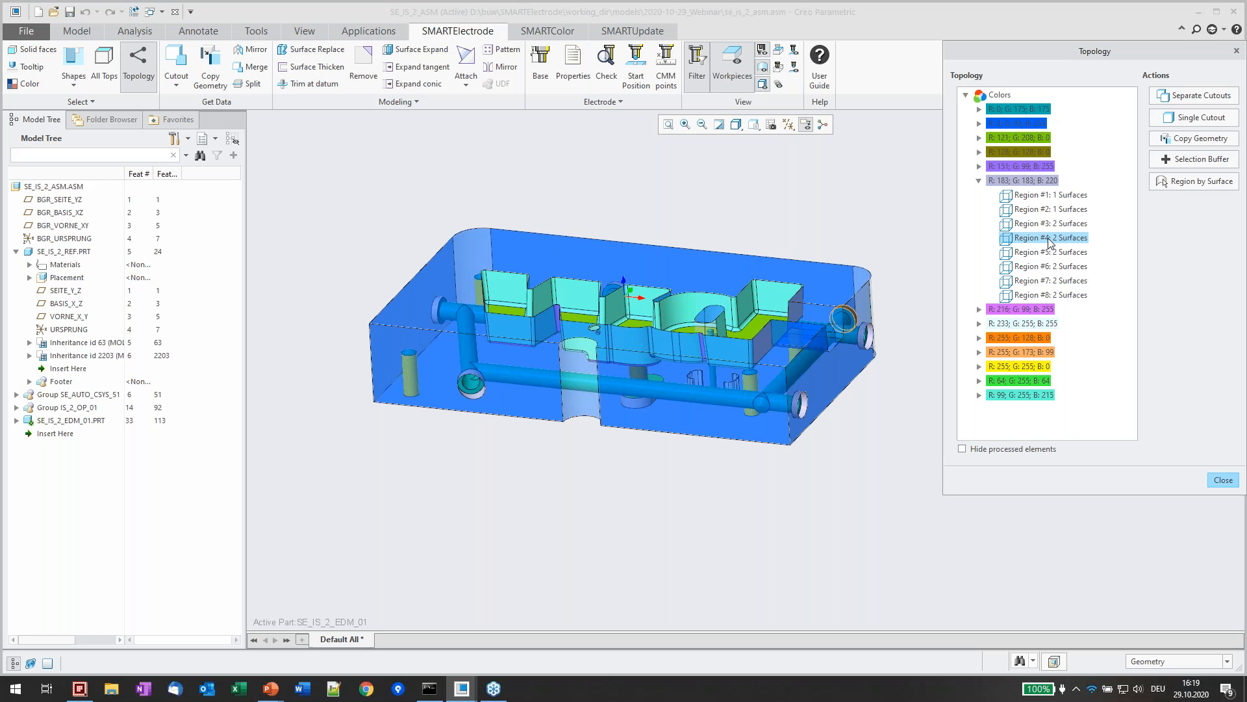
click(979, 180)
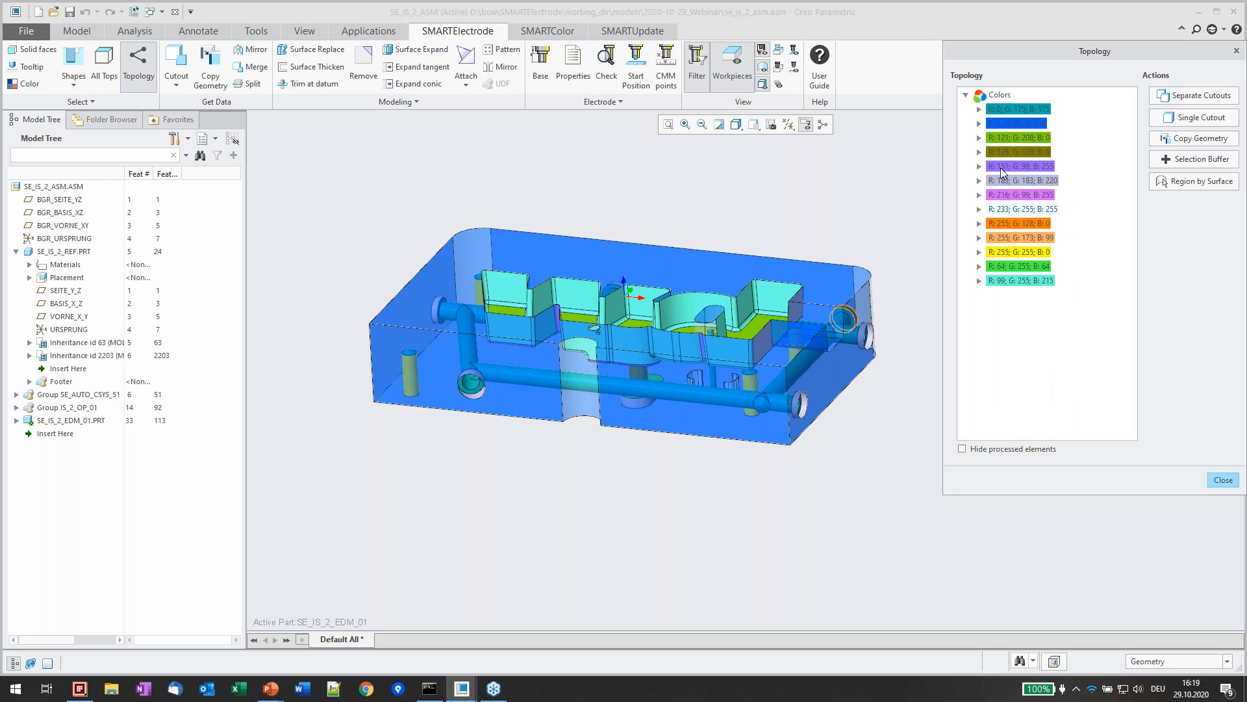
Highlight the surfaces of the color R:151 G:99 B:255 on the model and move the Topology dialog aside
click(999, 168)
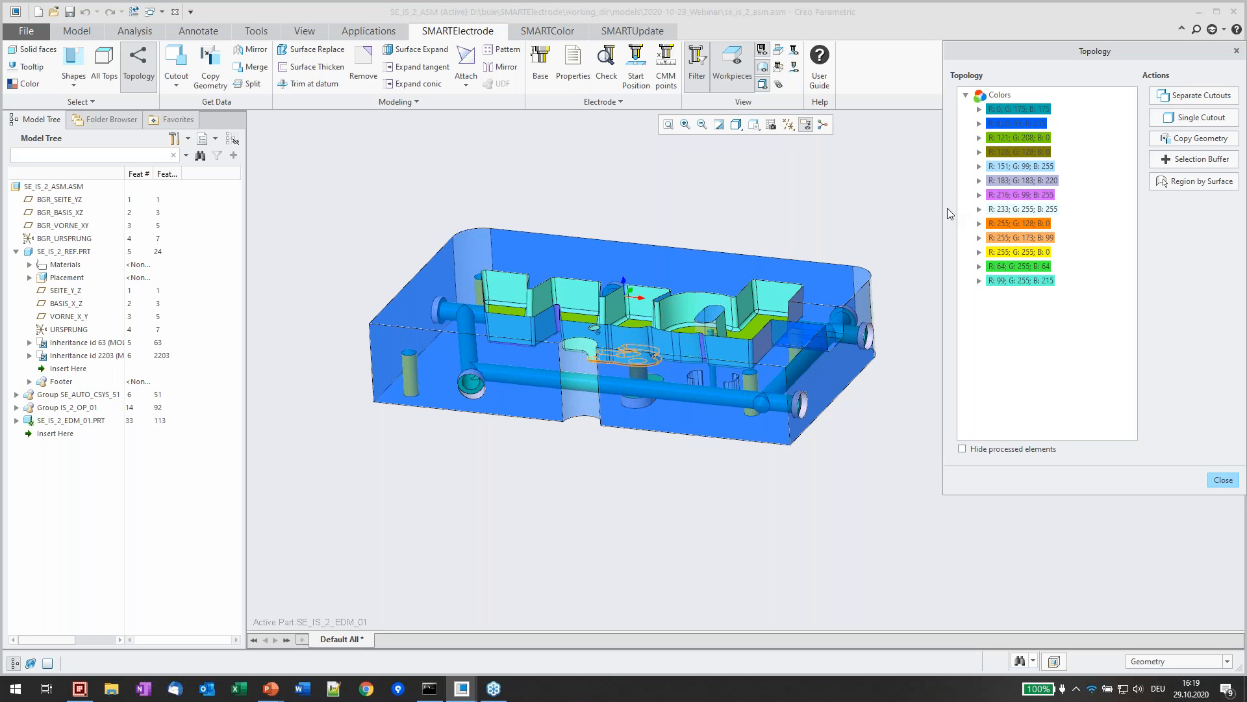
drag(942, 200, 934, 201)
drag(1103, 49, 1078, 53)
middle_drag(650, 338, 642, 385)
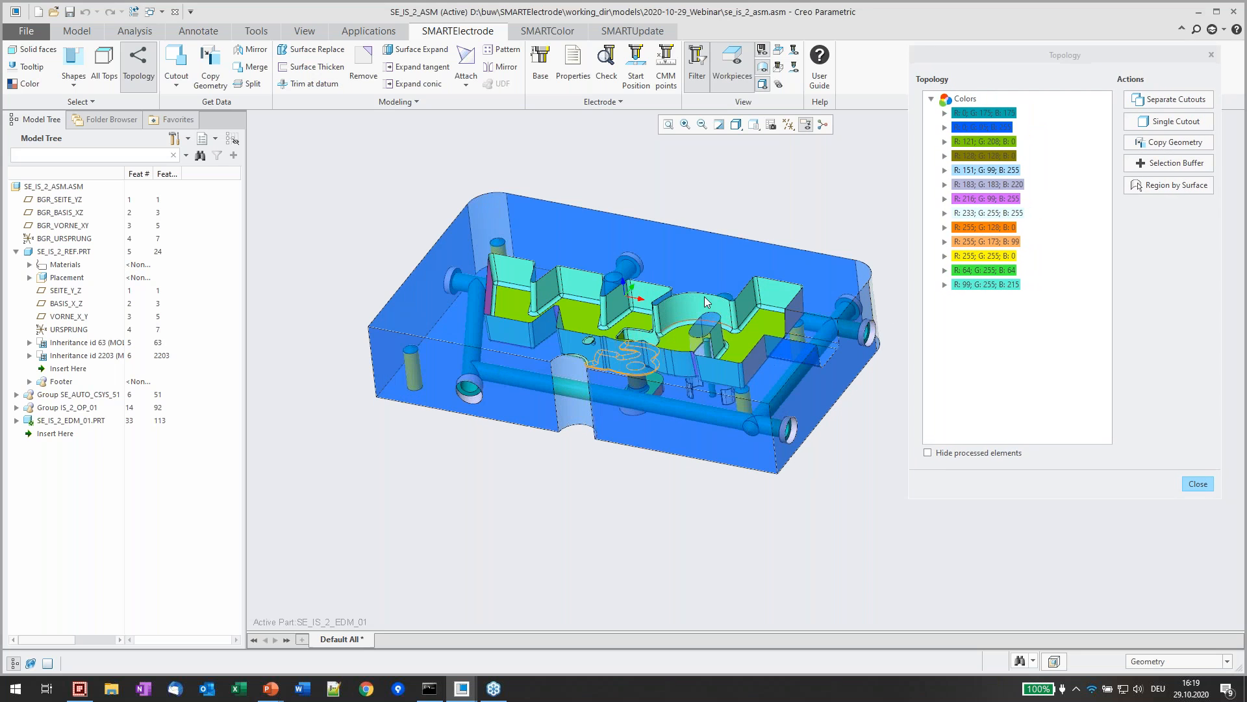
Identify the topology region of the letter pocket's wall by picking one of its surfaces on the model
shift+middle_drag(734, 211, 703, 227)
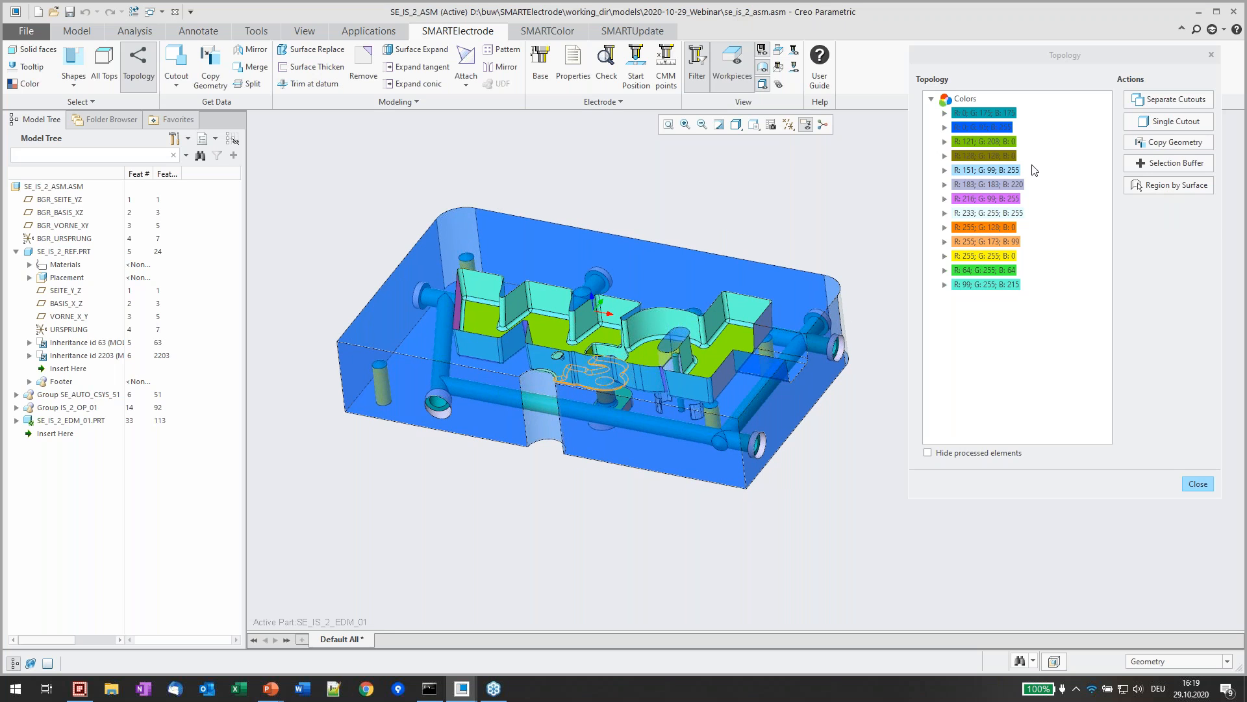
click(1148, 186)
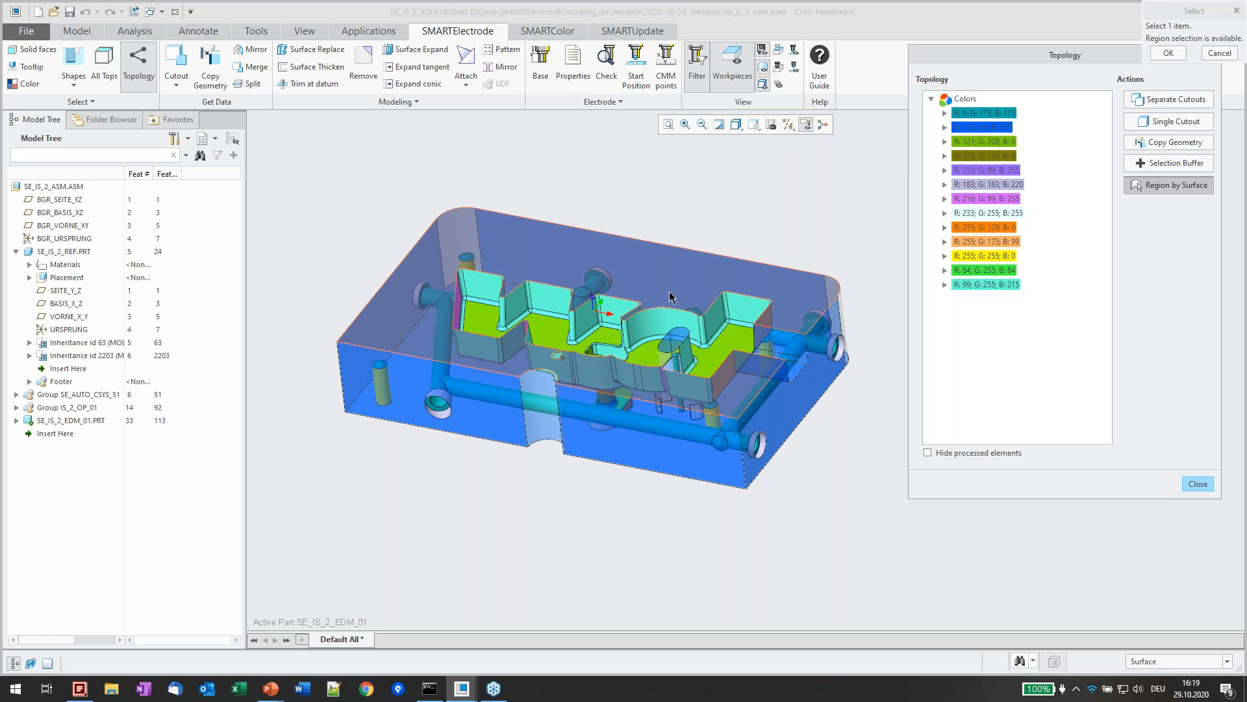
click(658, 328)
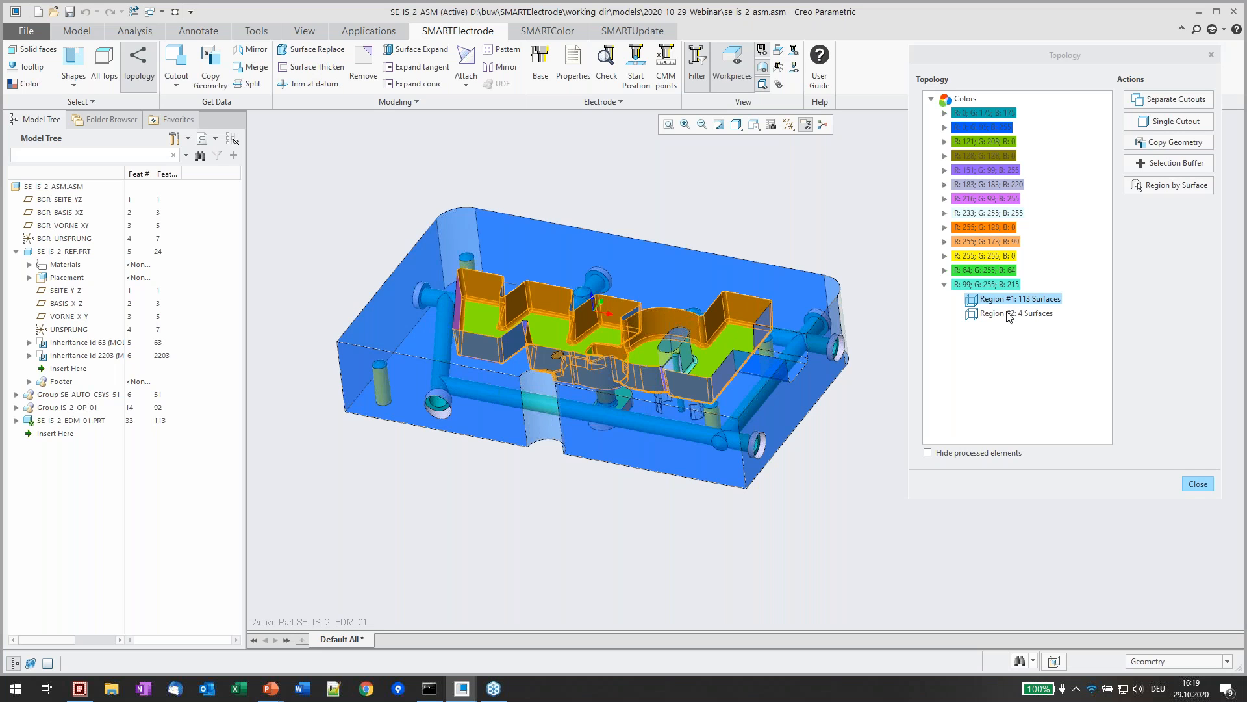
Highlight the surfaces of R:64 G:255 B:64 and R:216 G:99 B:255, and list the regions of the latter color
click(990, 270)
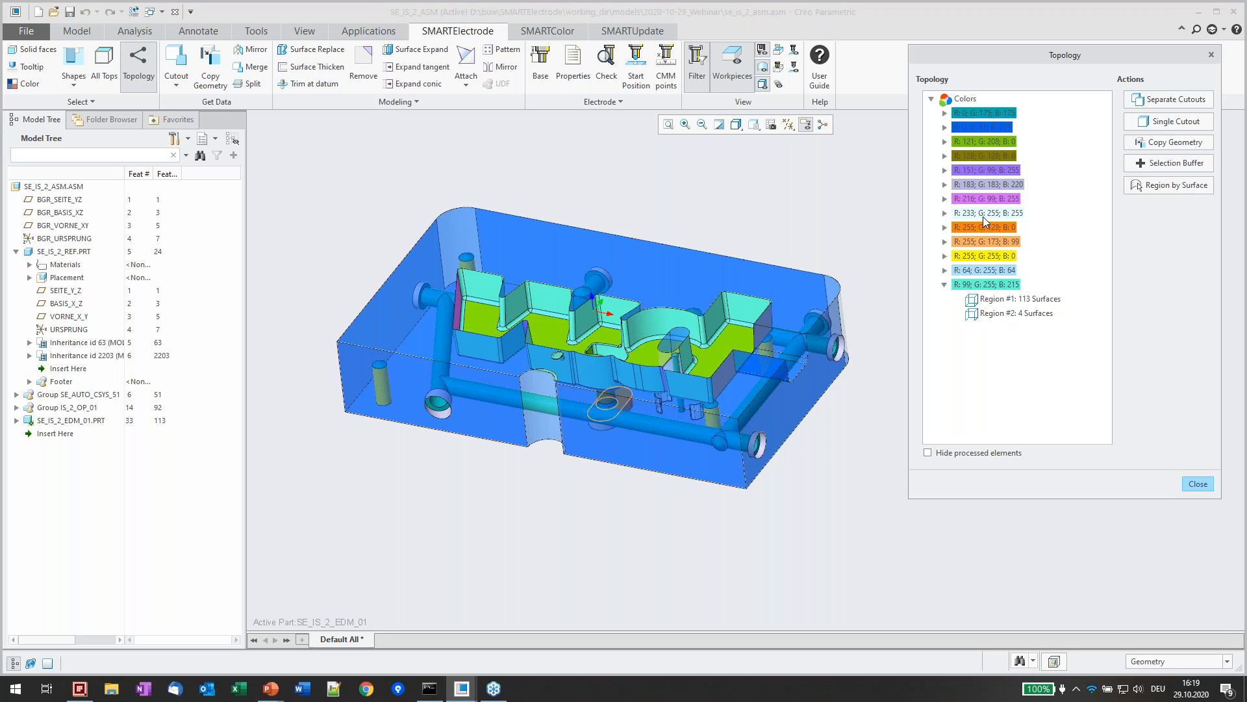
middle_drag(774, 318, 746, 416)
click(974, 199)
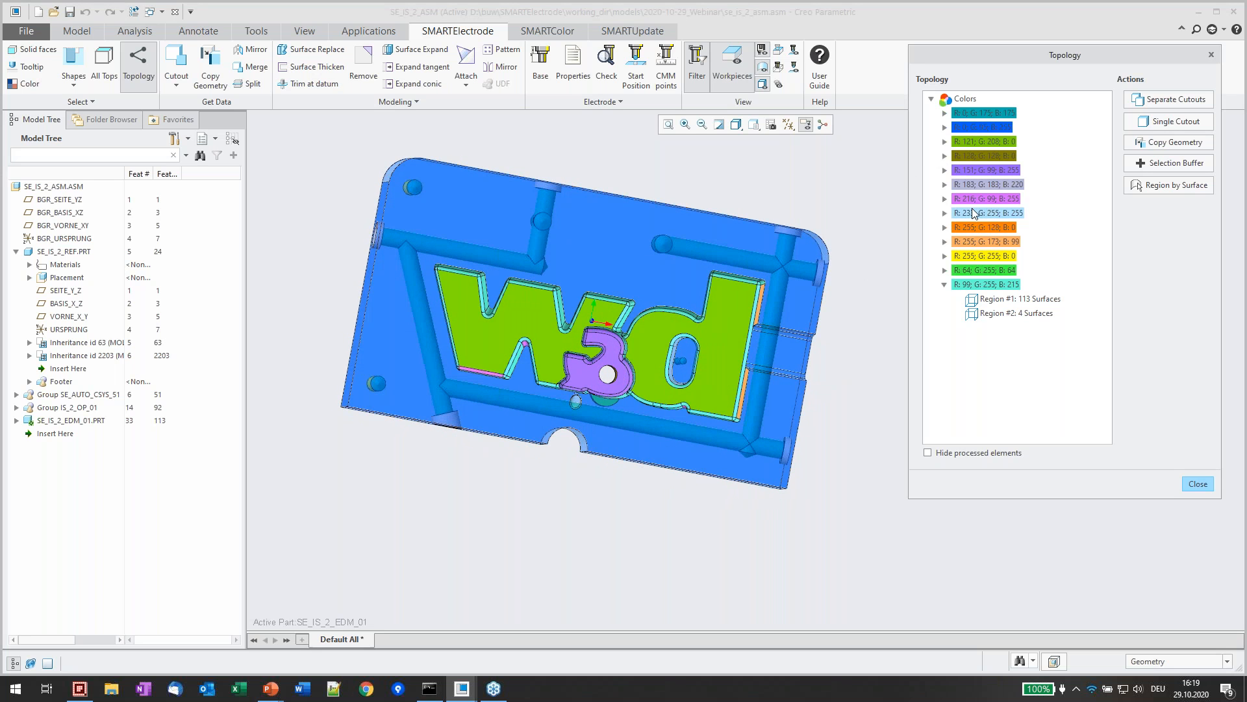
middle_drag(693, 291, 690, 254)
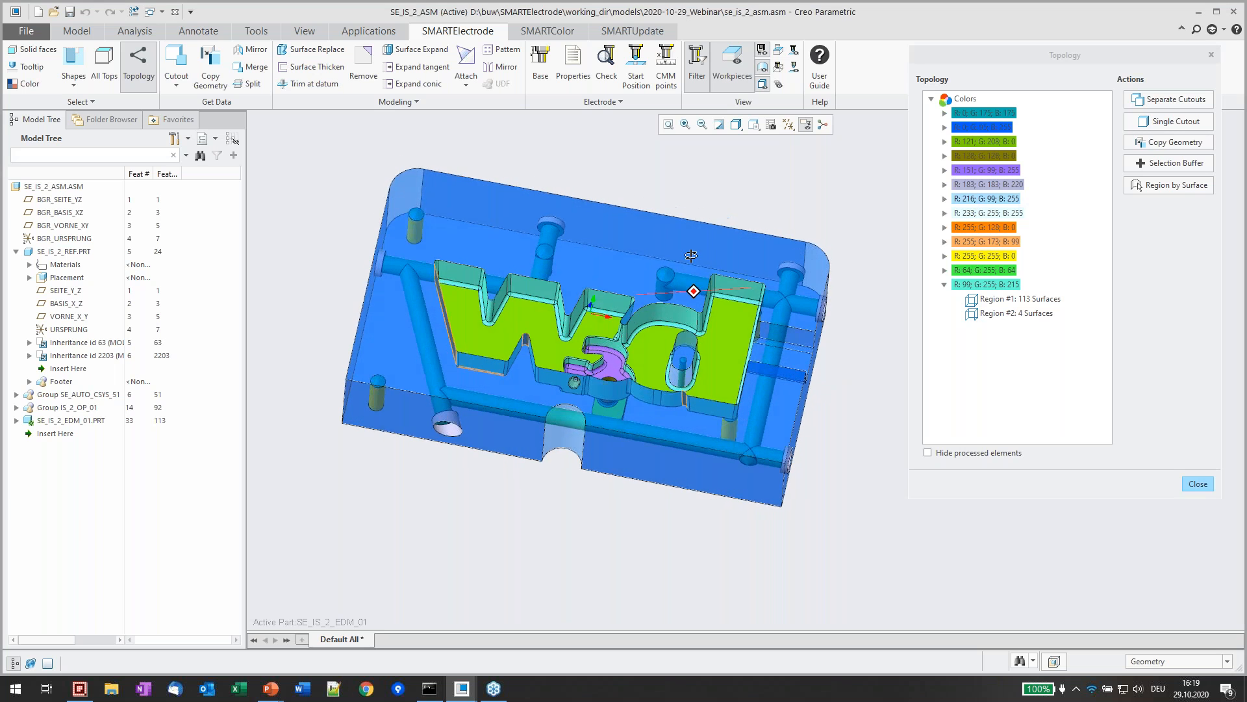
click(945, 198)
middle_drag(602, 388, 720, 423)
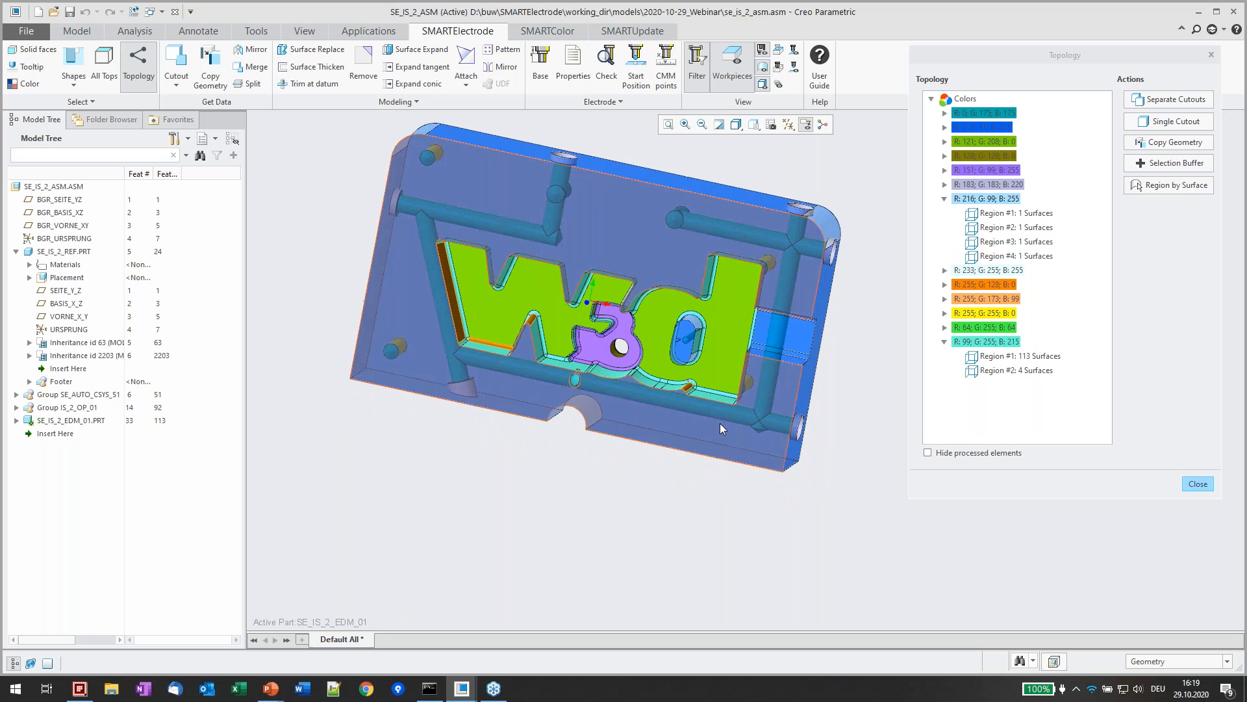
Inspect regions #1 to #4 of the color R:216 G:99 B:255 one by one on the model
click(1017, 213)
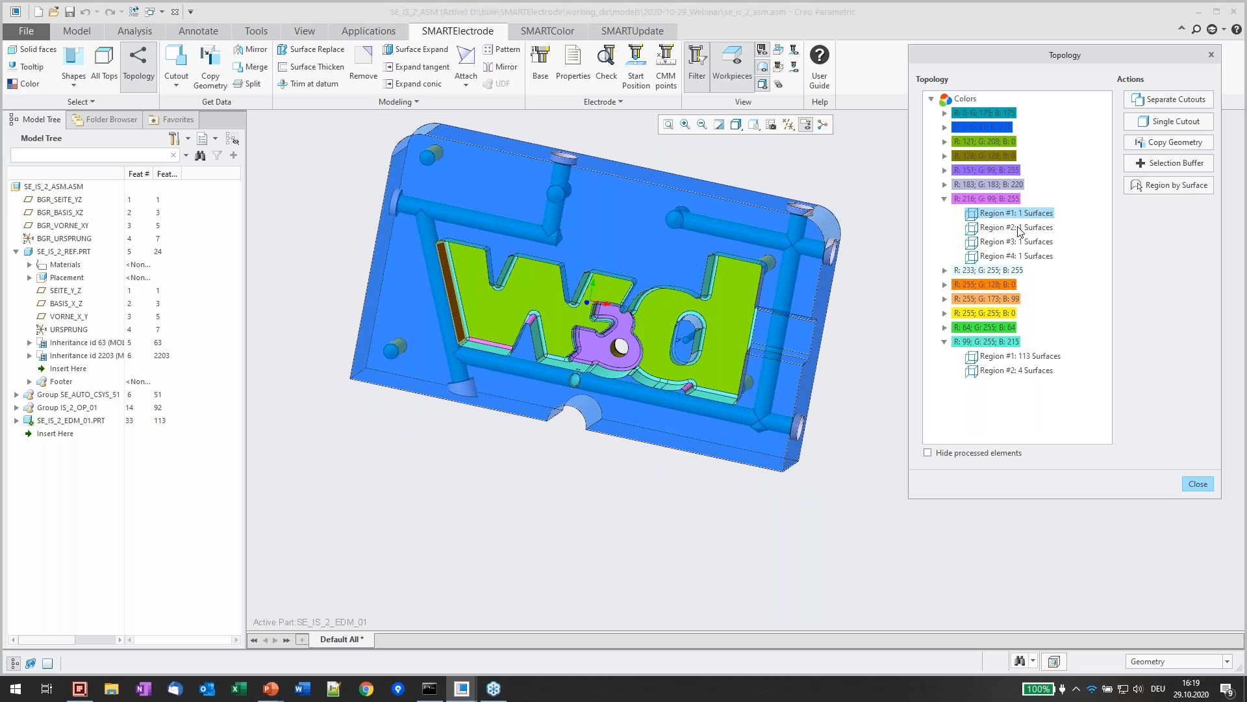
click(1019, 231)
click(1023, 242)
click(1022, 257)
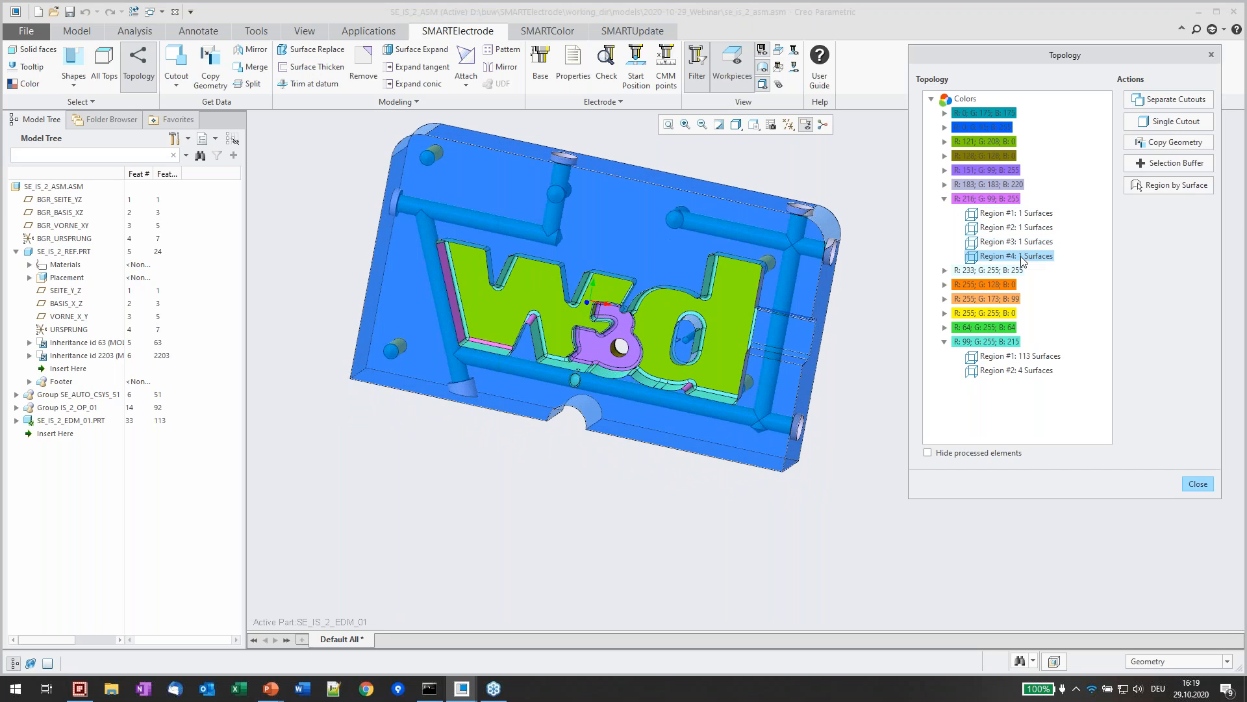
click(1023, 242)
click(1021, 228)
click(1022, 214)
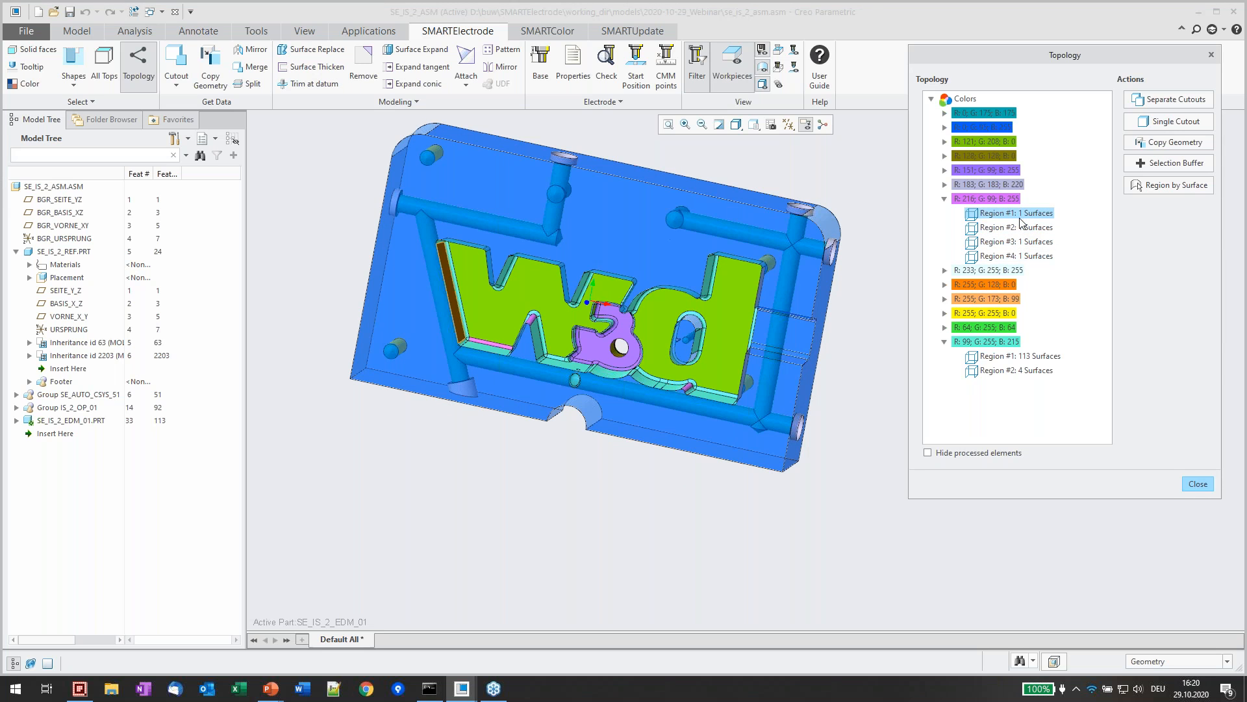
Create separate cutouts for all regions of the color R:216 G:99 B:255 and hide the workpieces to view them
click(1005, 201)
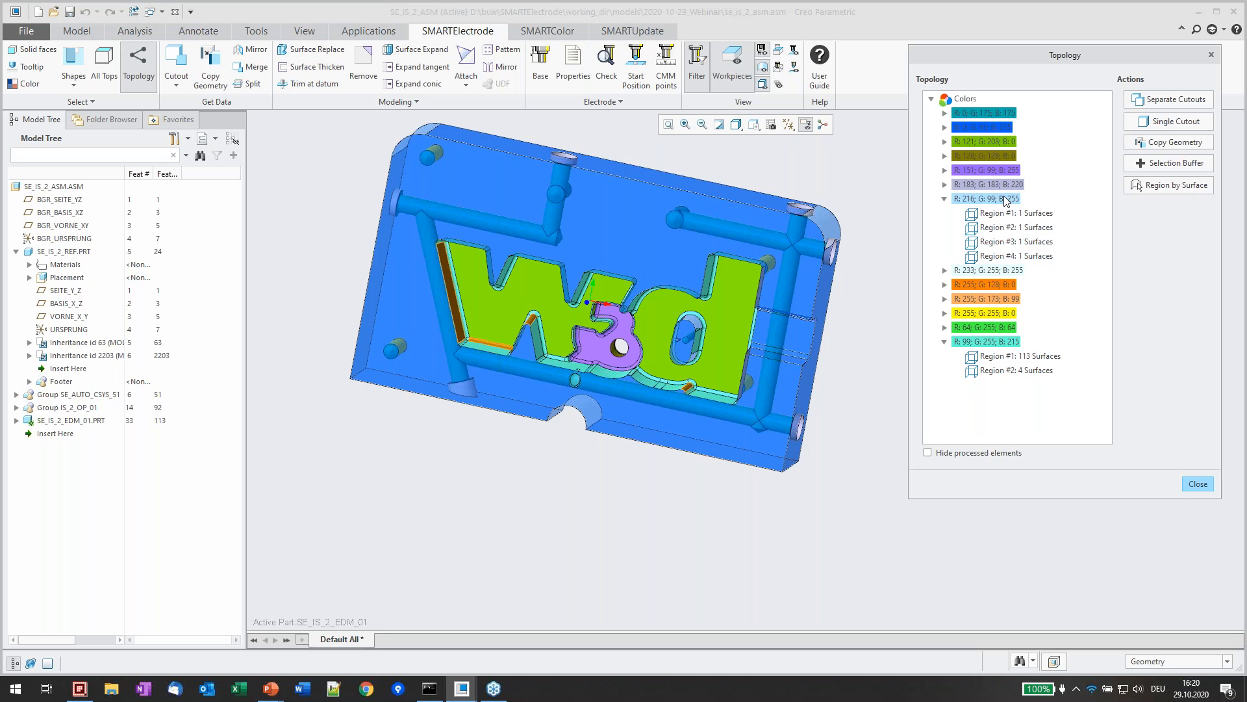
click(1172, 101)
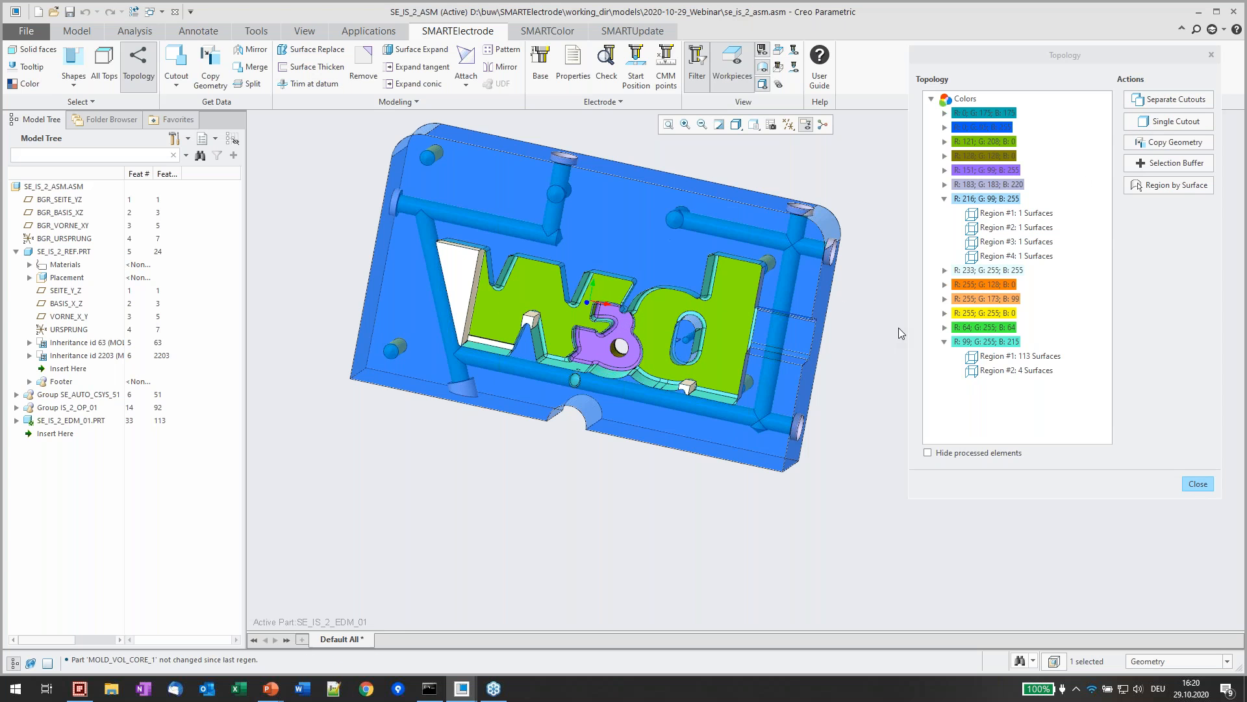
click(732, 65)
middle_drag(615, 299, 498, 353)
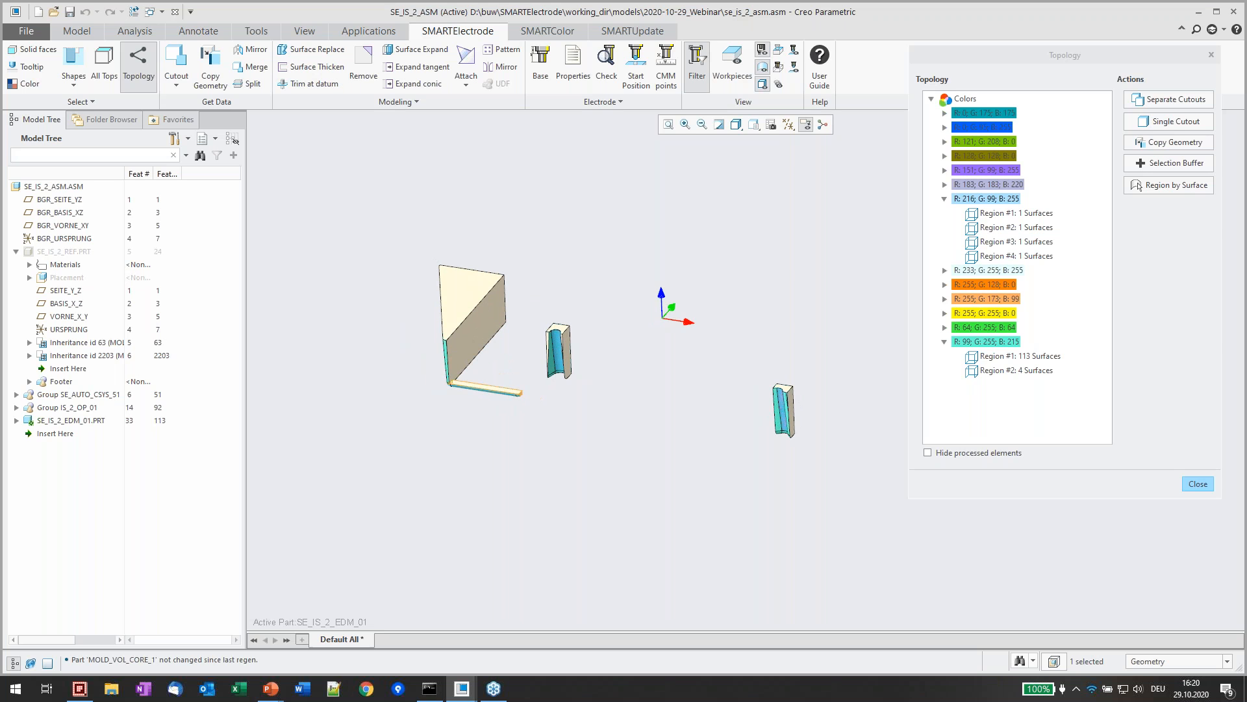
Create a single cutout covering the color R:216 G:99 B:255, with the workpieces shown again and the proposed box size kept
click(1014, 200)
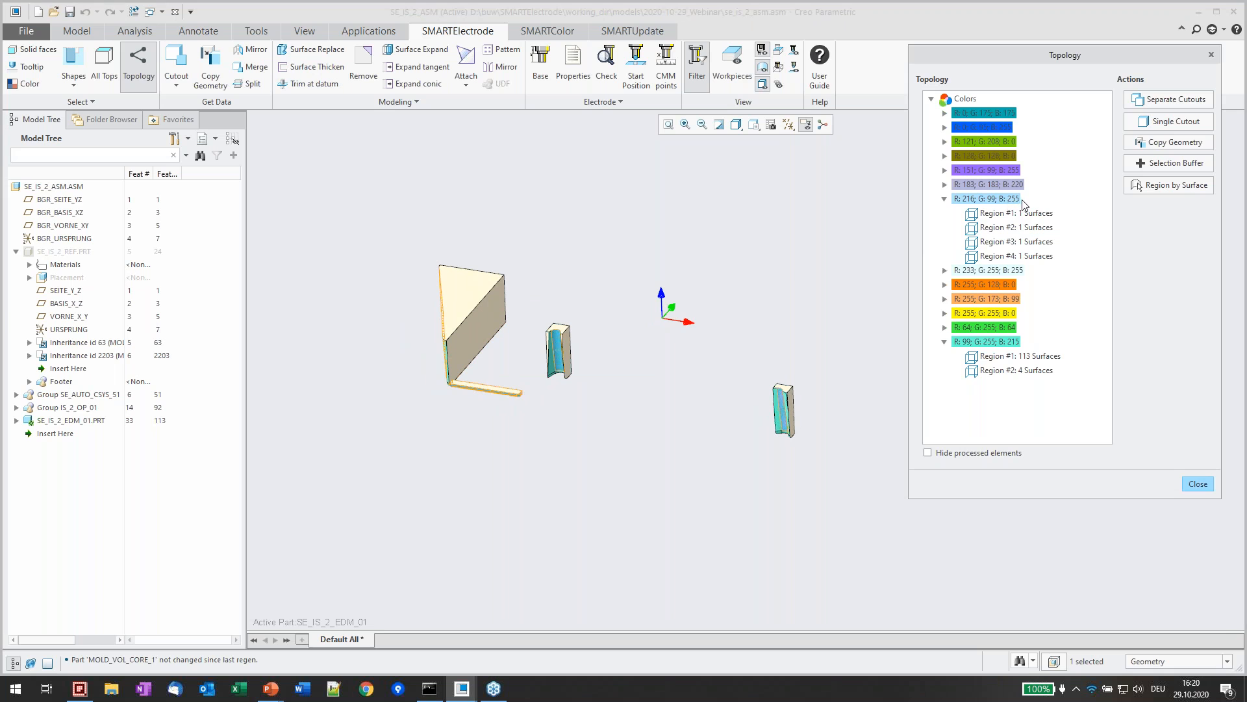
click(1177, 123)
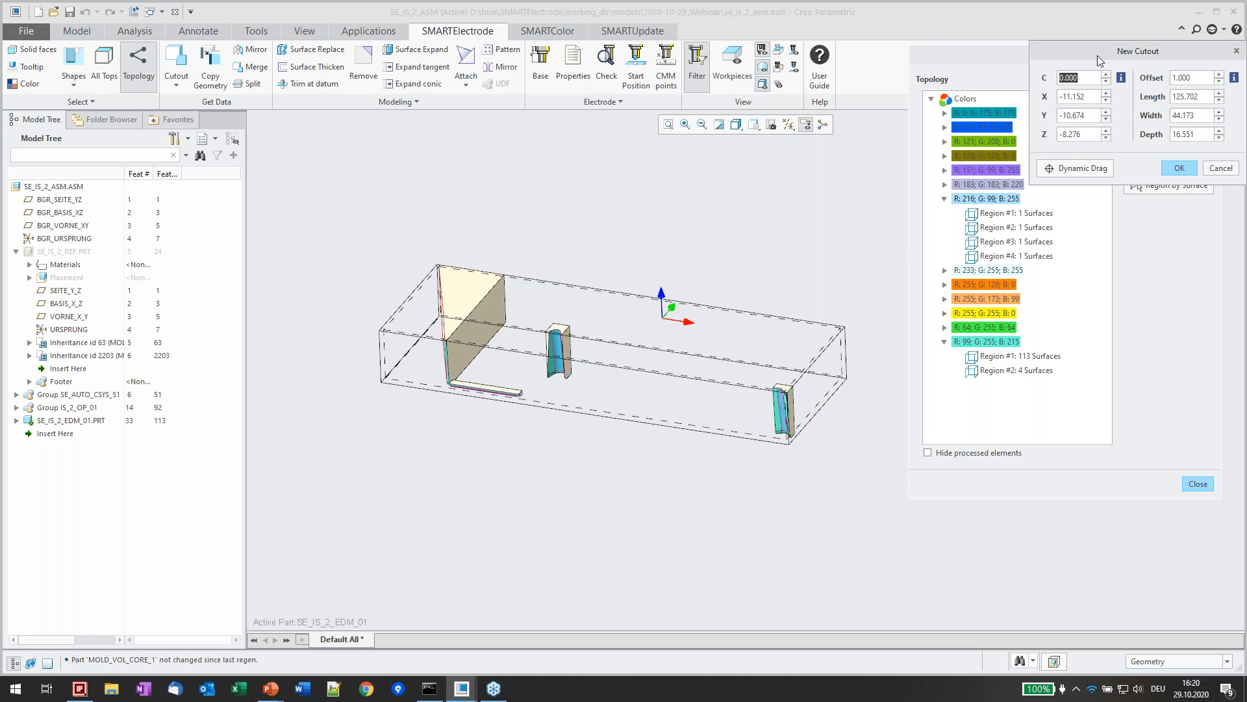
middle_drag(720, 442, 720, 436)
click(732, 67)
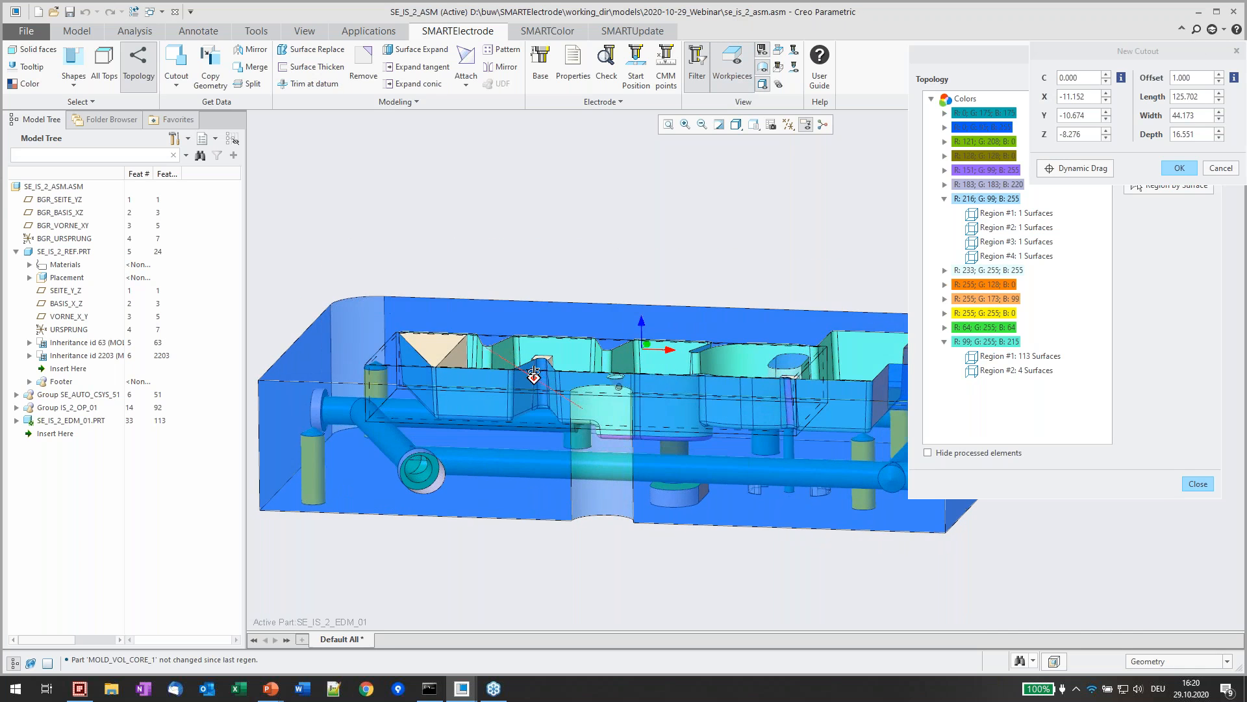
middle_drag(776, 326, 778, 313)
click(1077, 168)
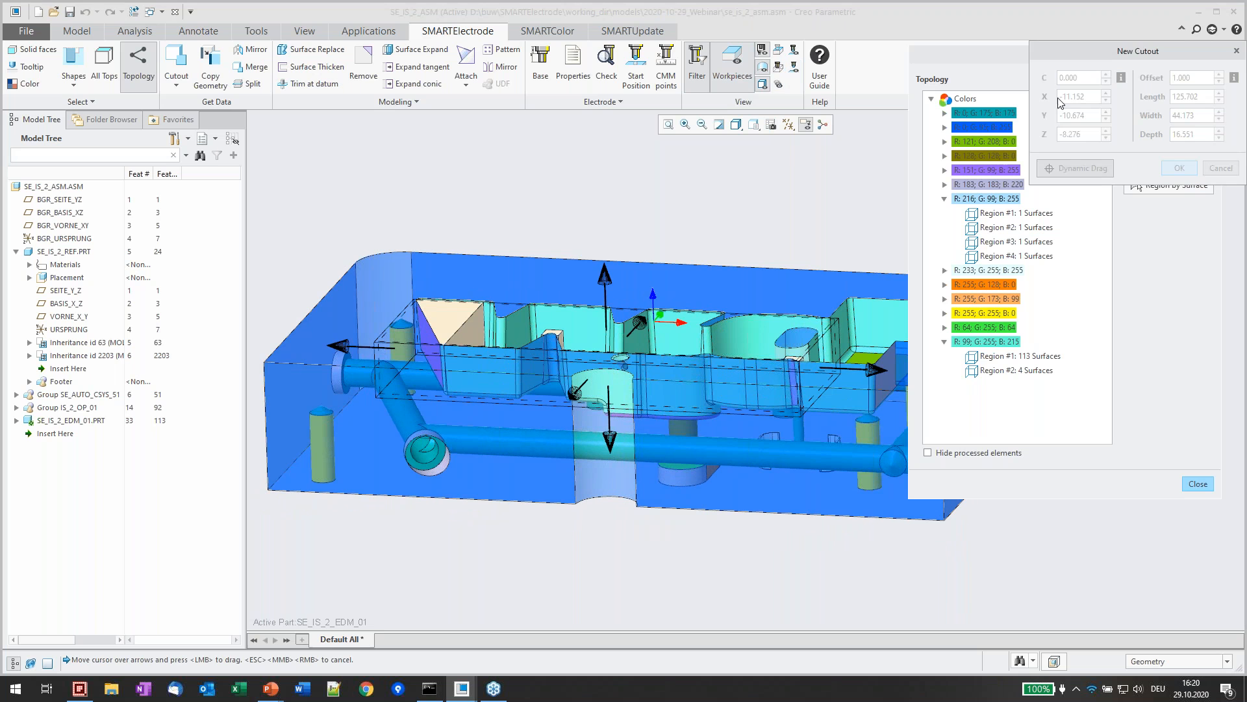
middle_click(739, 233)
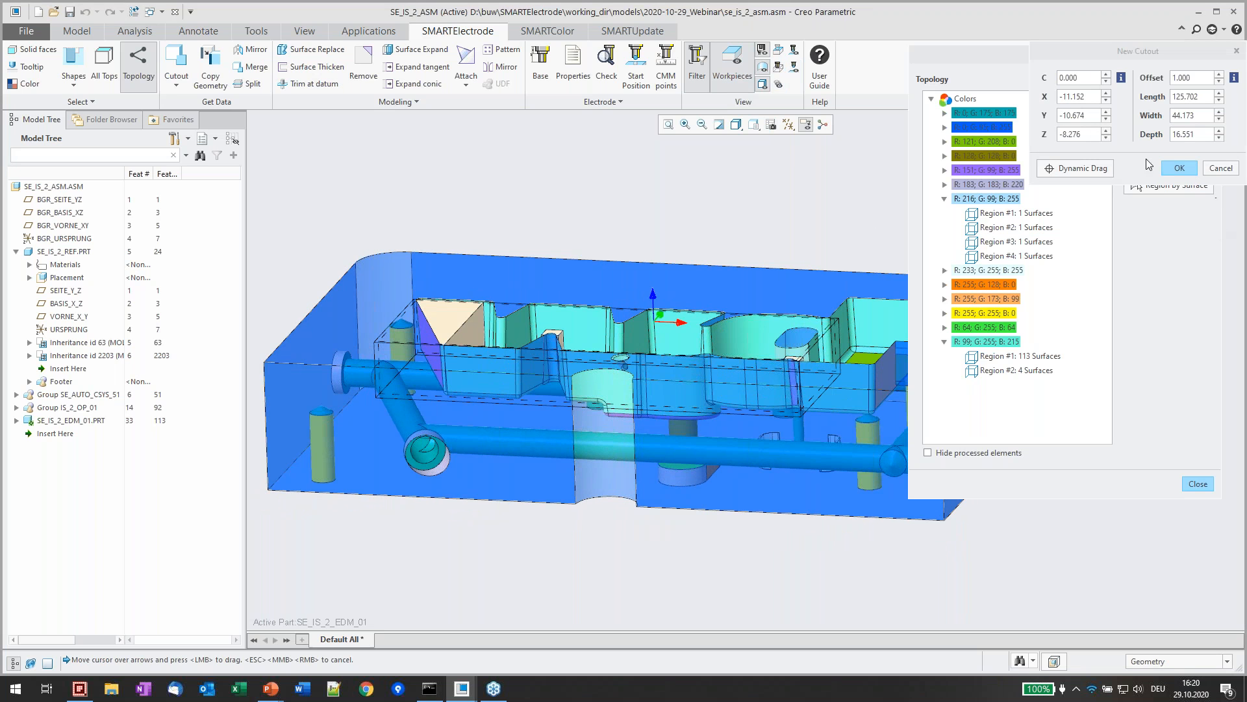
middle_click(784, 194)
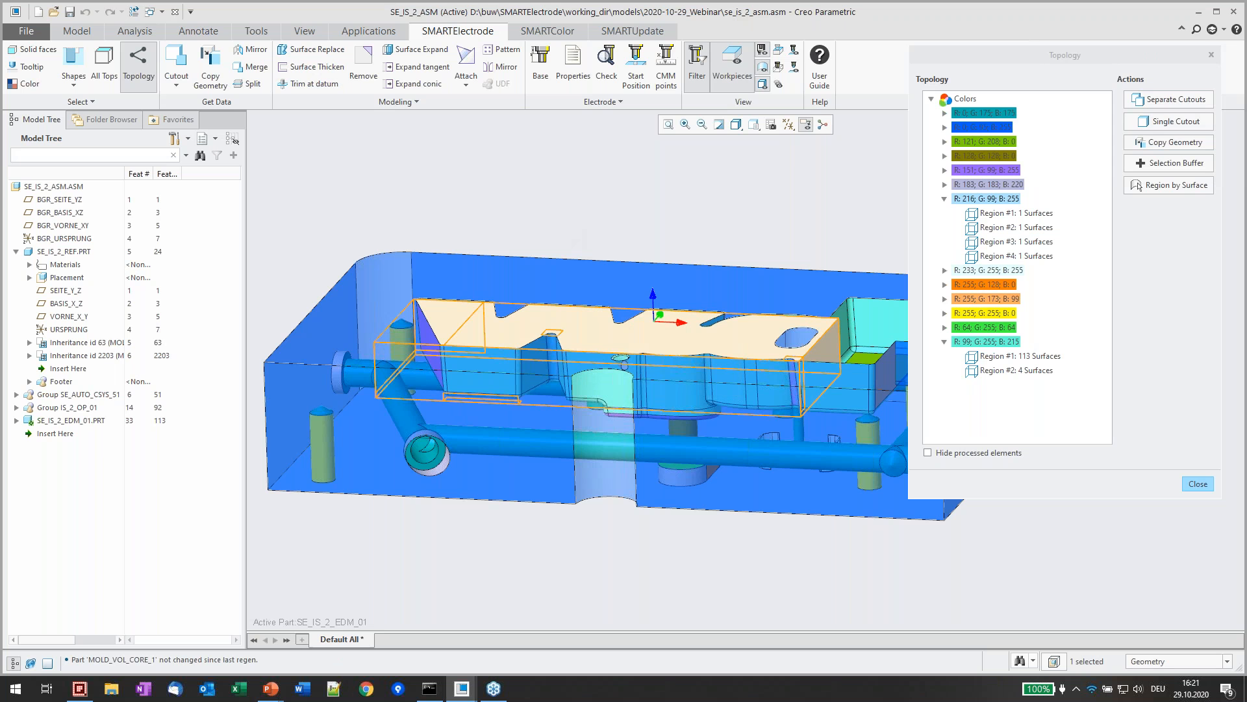
Hide the workpieces to examine the single cutout on its own, and close the Topology dialog
click(732, 68)
scroll(685, 368, up, 3)
middle_drag(685, 368, 643, 324)
click(1198, 484)
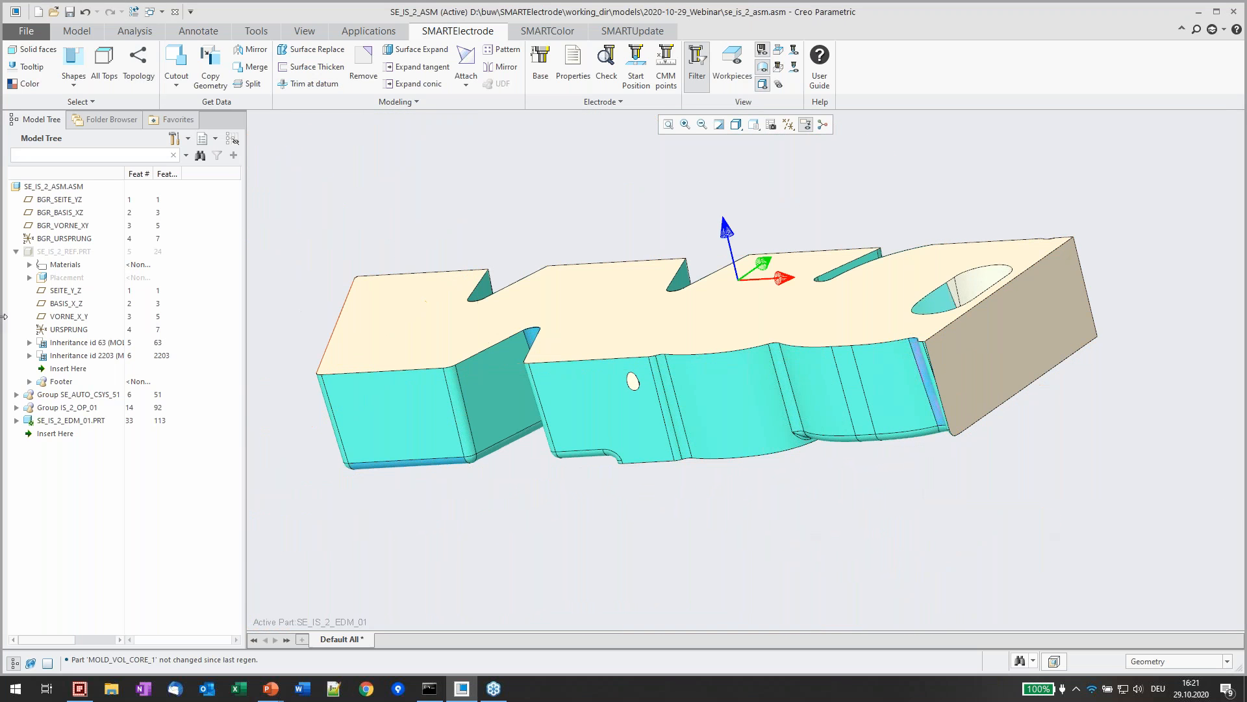
Delete all region groups and the Cut Out feature from the electrode part SE_IS_2_EDM_01
click(58, 420)
click(16, 420)
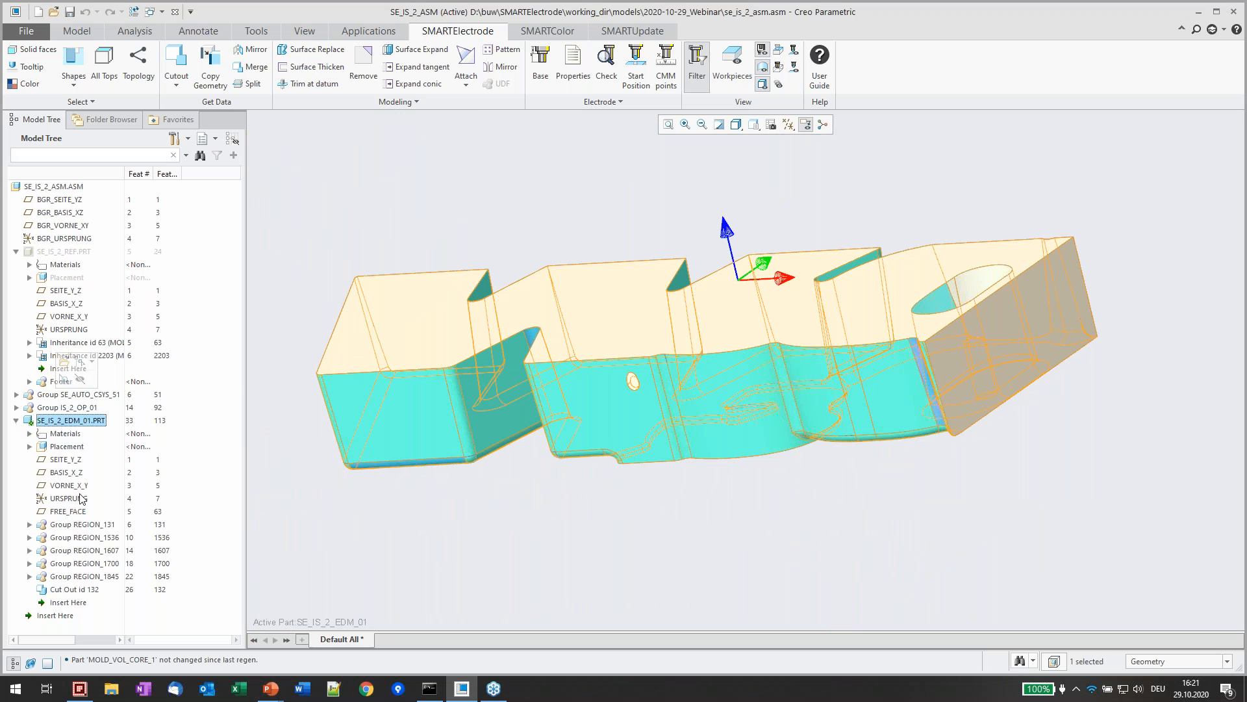
shift+click(80, 525)
click(81, 590)
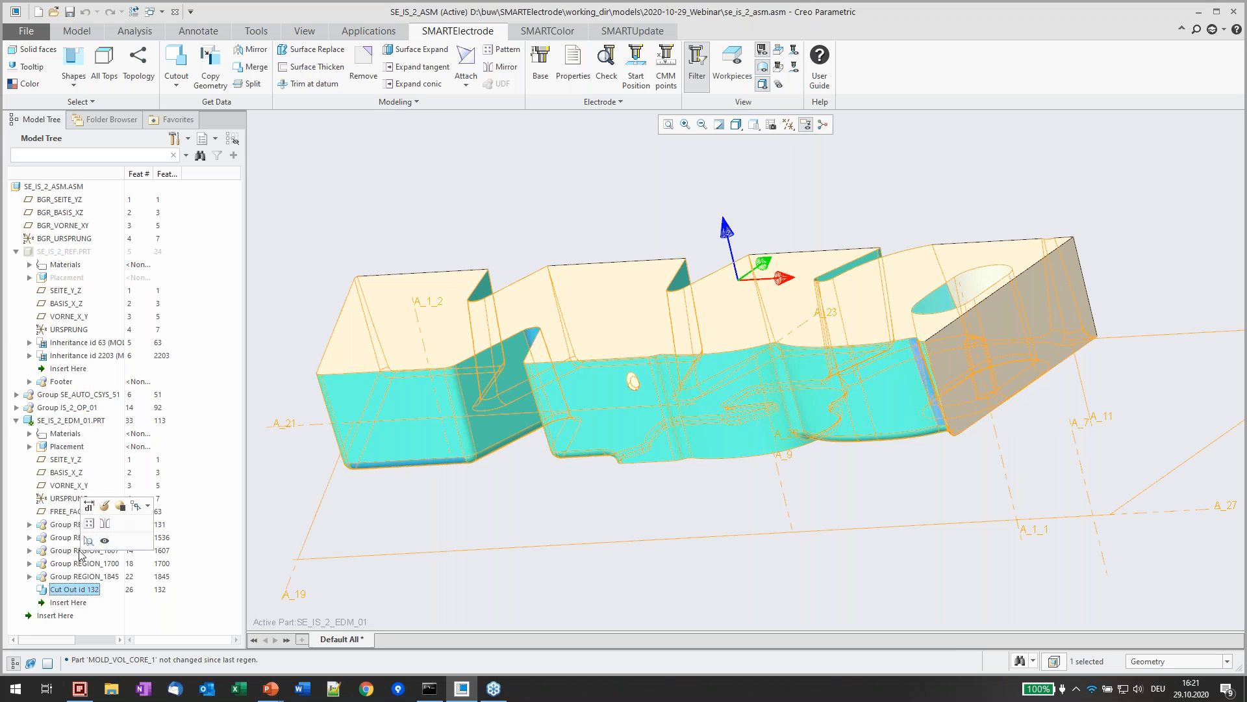
shift+click(63, 525)
key(Delete)
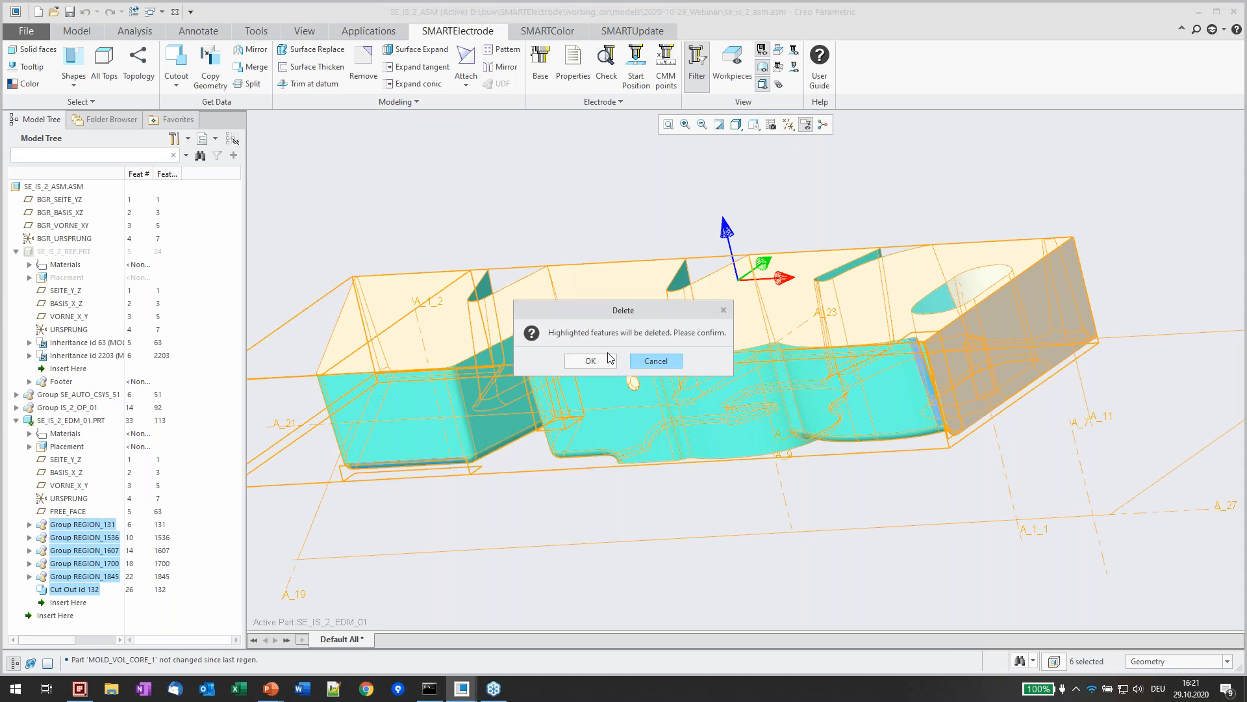
click(602, 356)
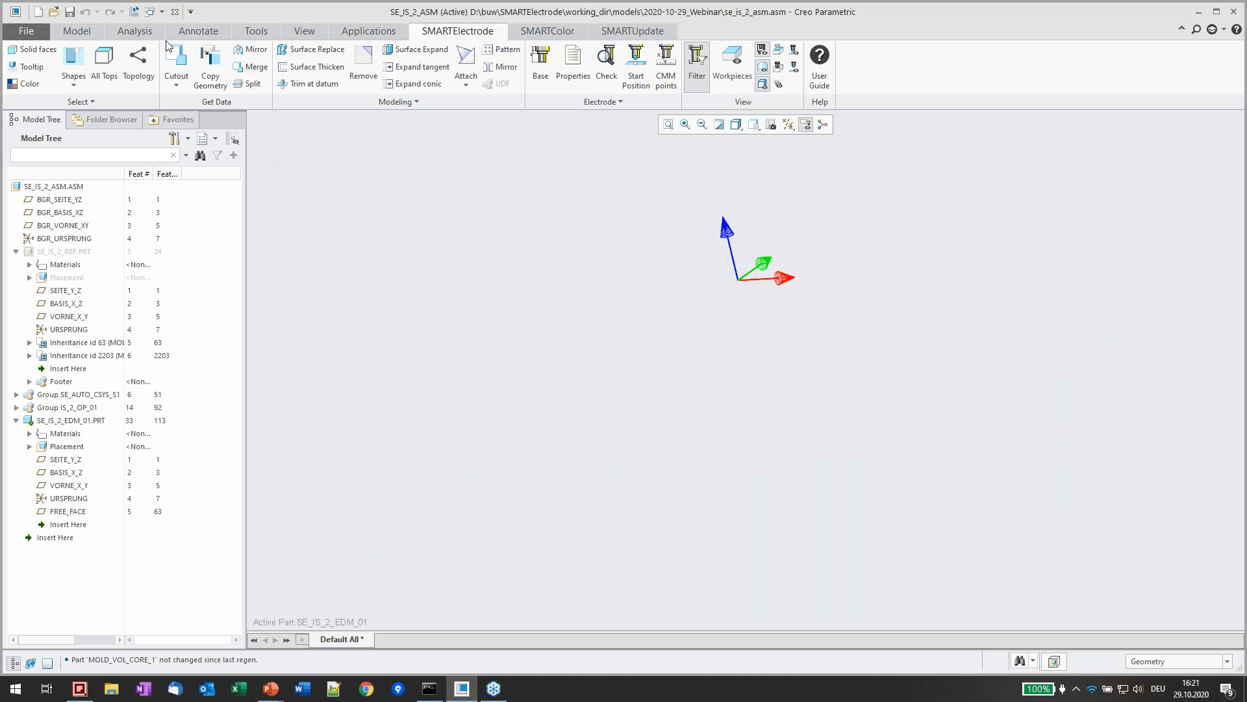
Reopen the Topology analysis, show the workpieces, and find the color region of the digit 3 pocket's floor by surface
click(139, 62)
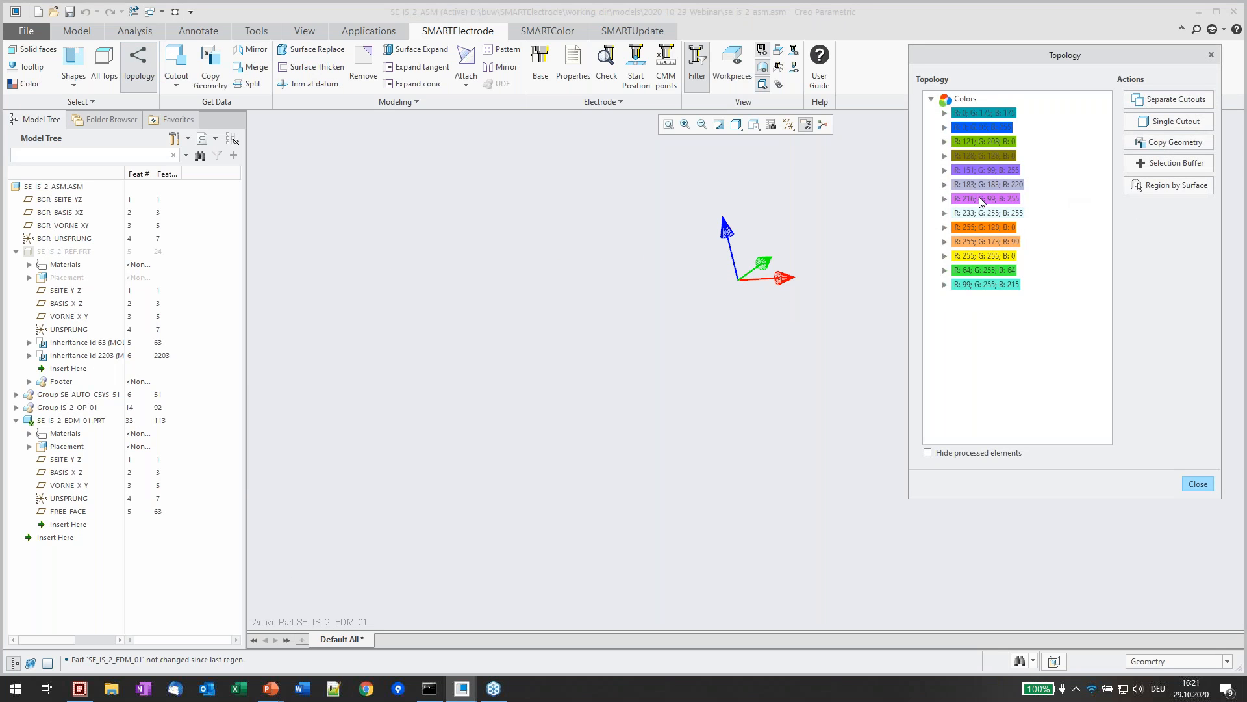
click(981, 199)
click(732, 63)
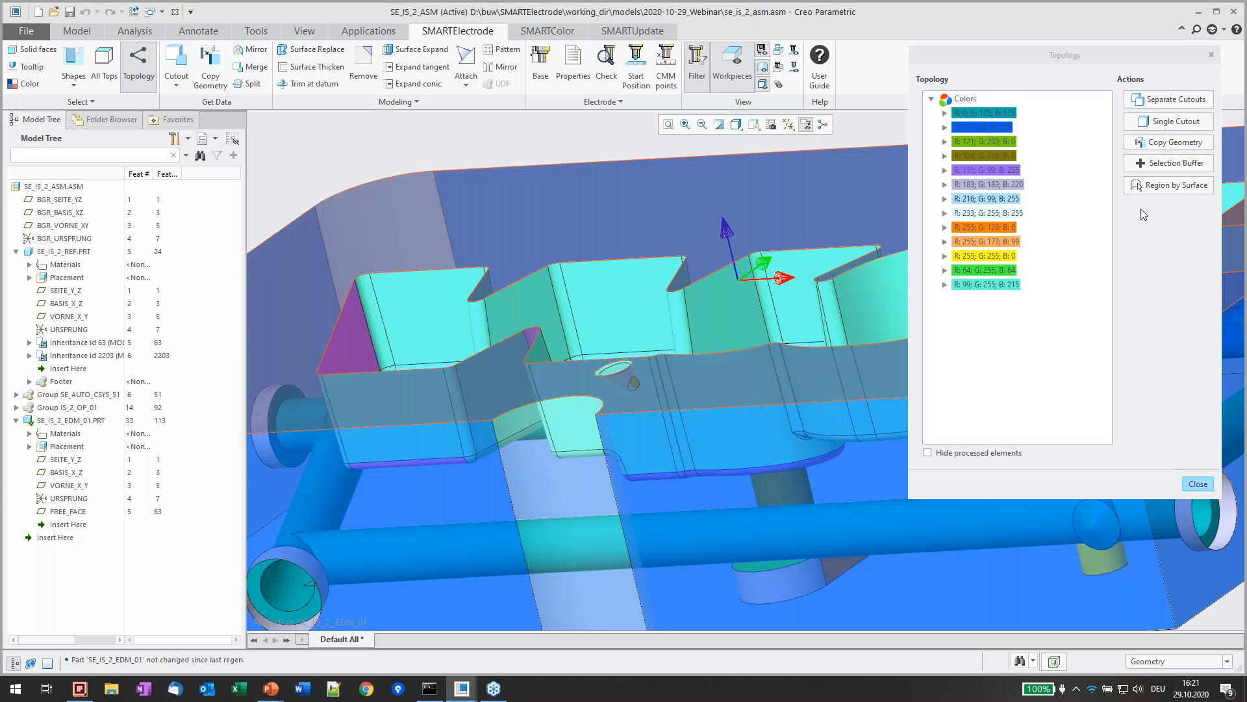
click(1149, 191)
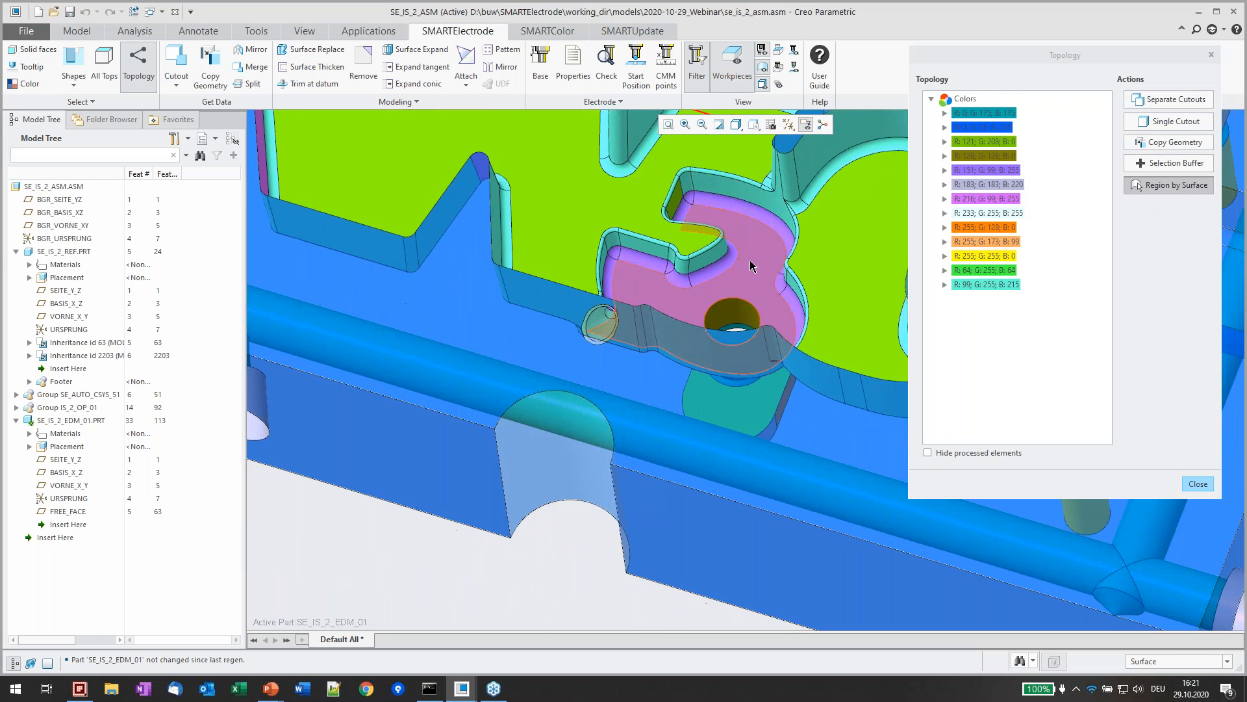
click(743, 278)
middle_drag(666, 332, 596, 334)
Create a single cutout for the color R:151 G:99 B:255, extending its box upward dynamically with the workpieces shown in wireframe
click(1015, 171)
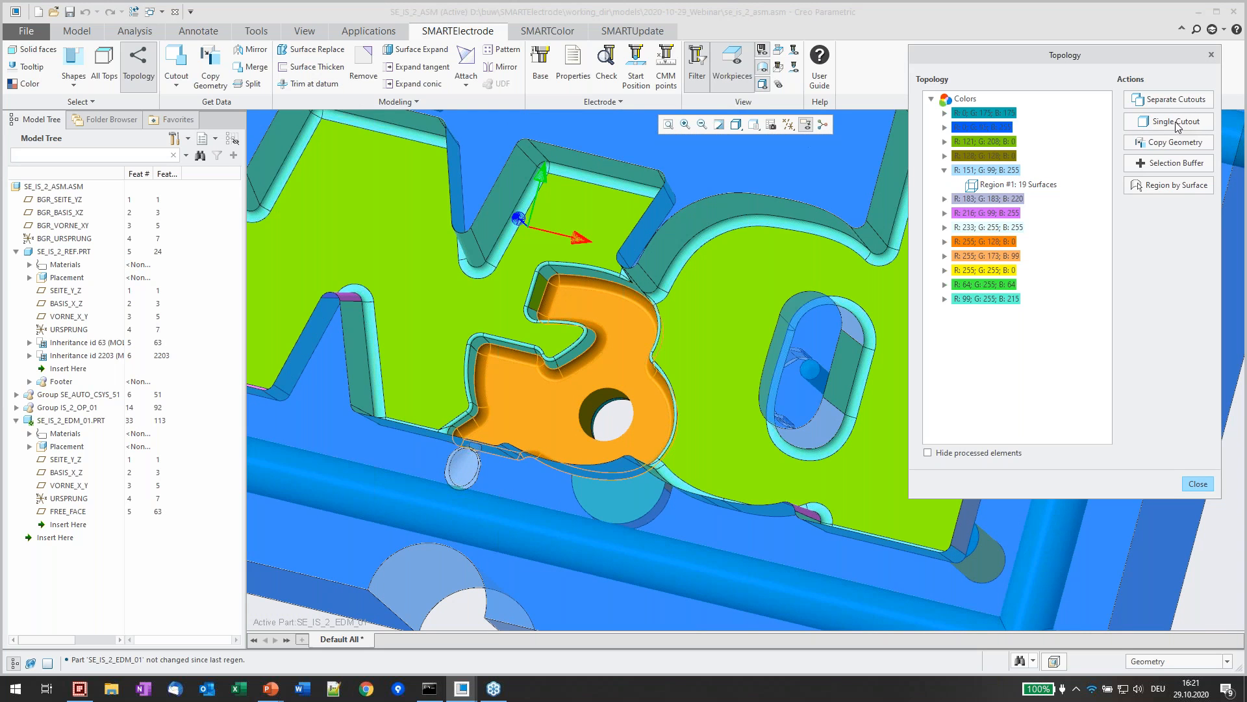
click(1176, 122)
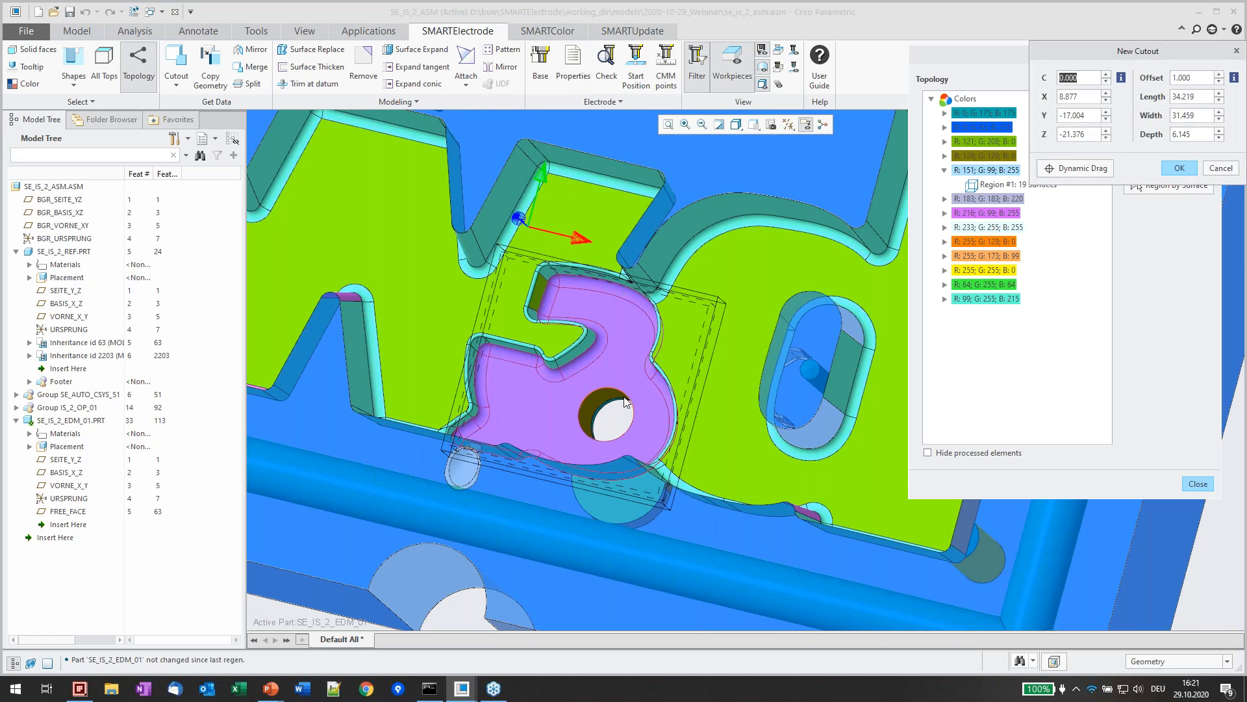
click(777, 67)
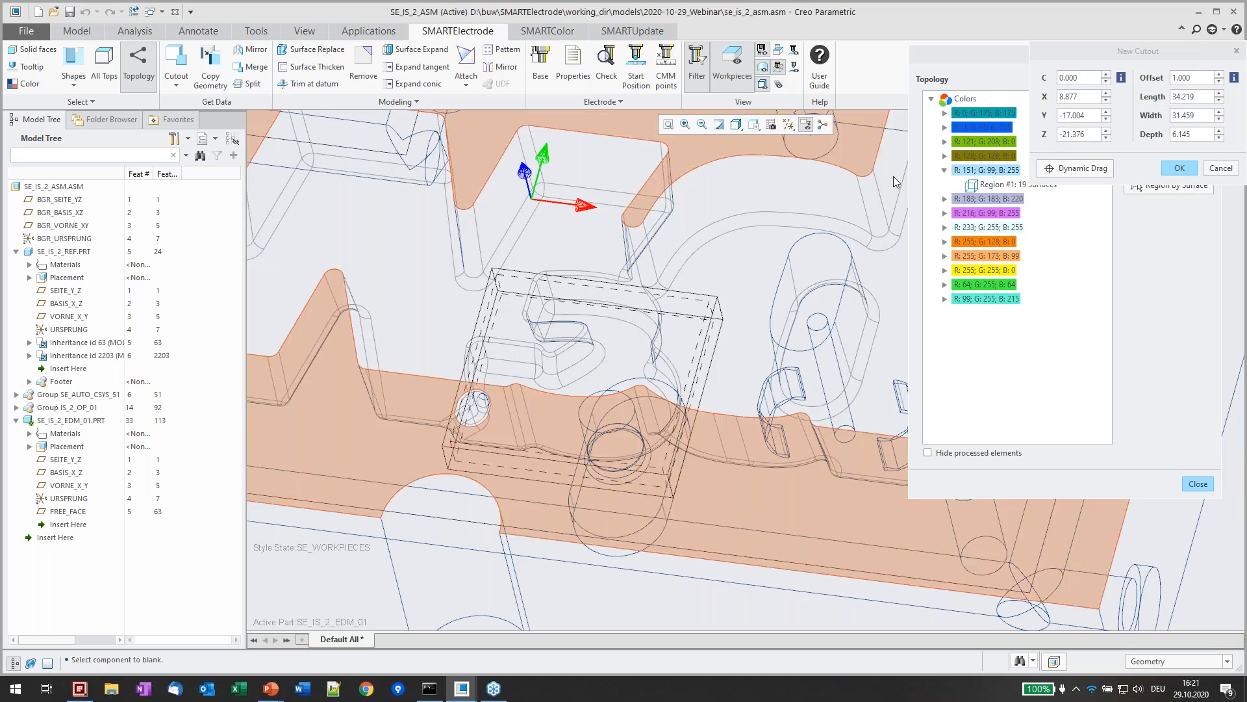
middle_drag(678, 334, 691, 269)
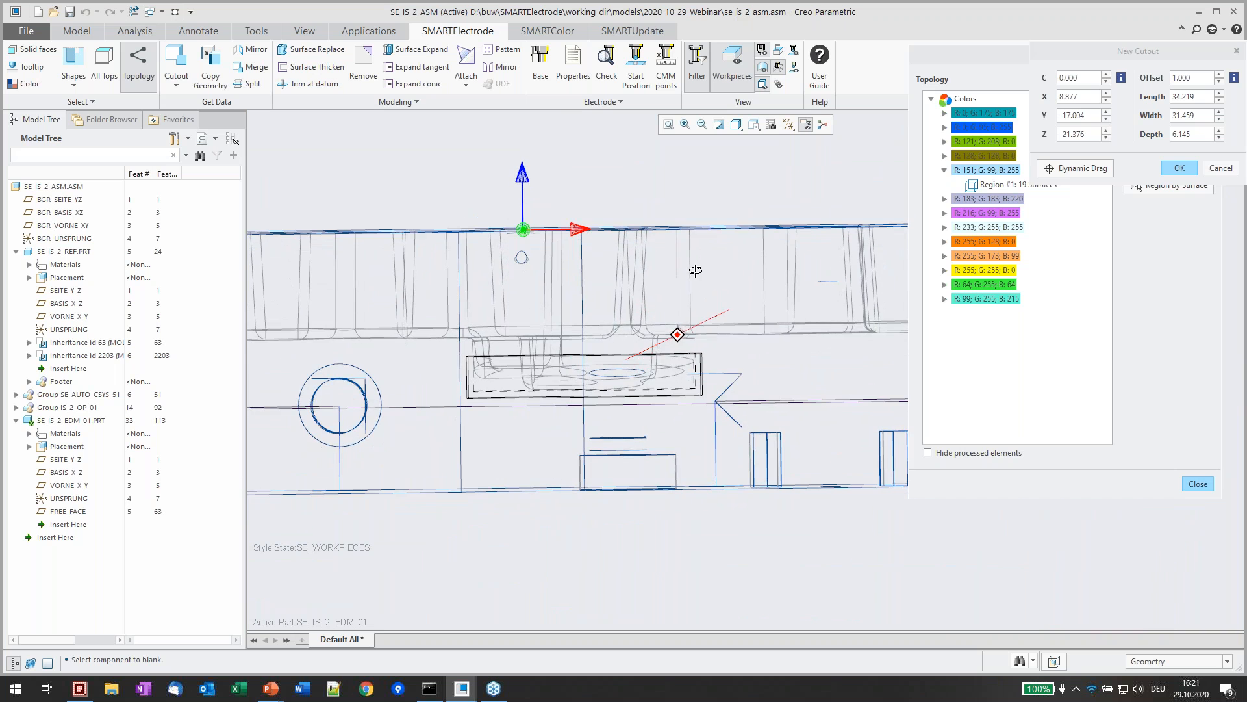
click(1076, 168)
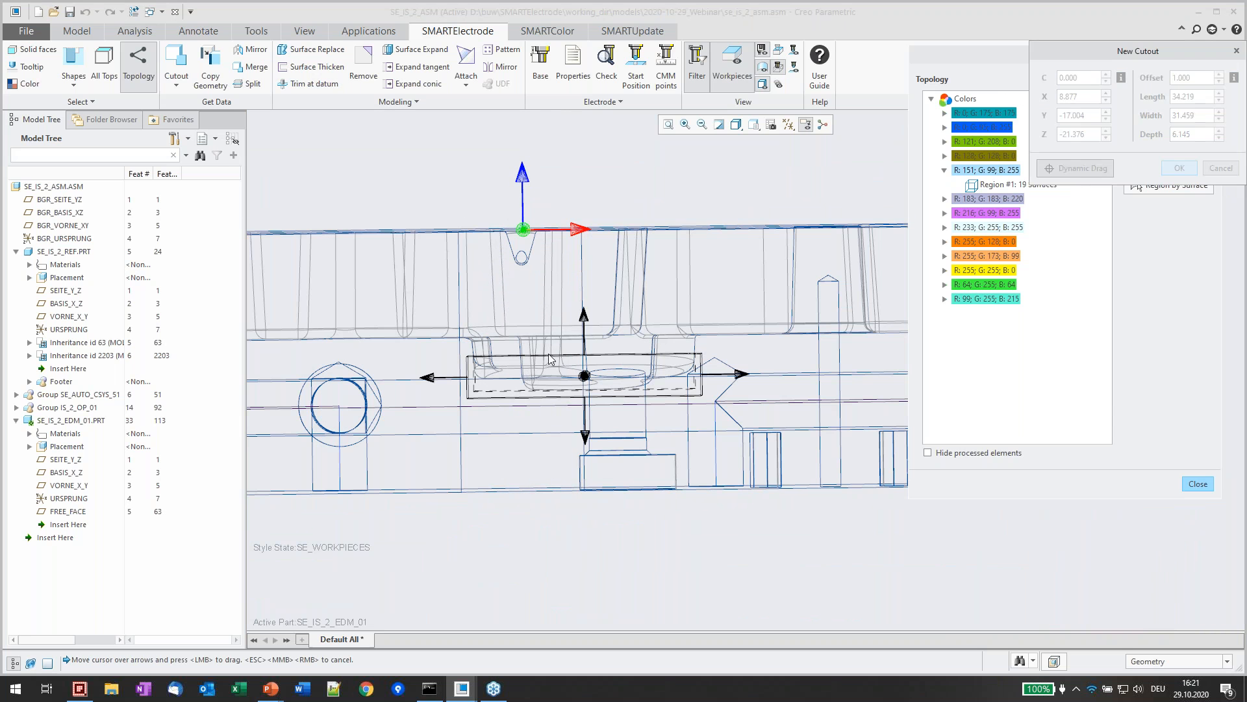
drag(585, 339, 585, 327)
middle_click(718, 313)
click(1179, 169)
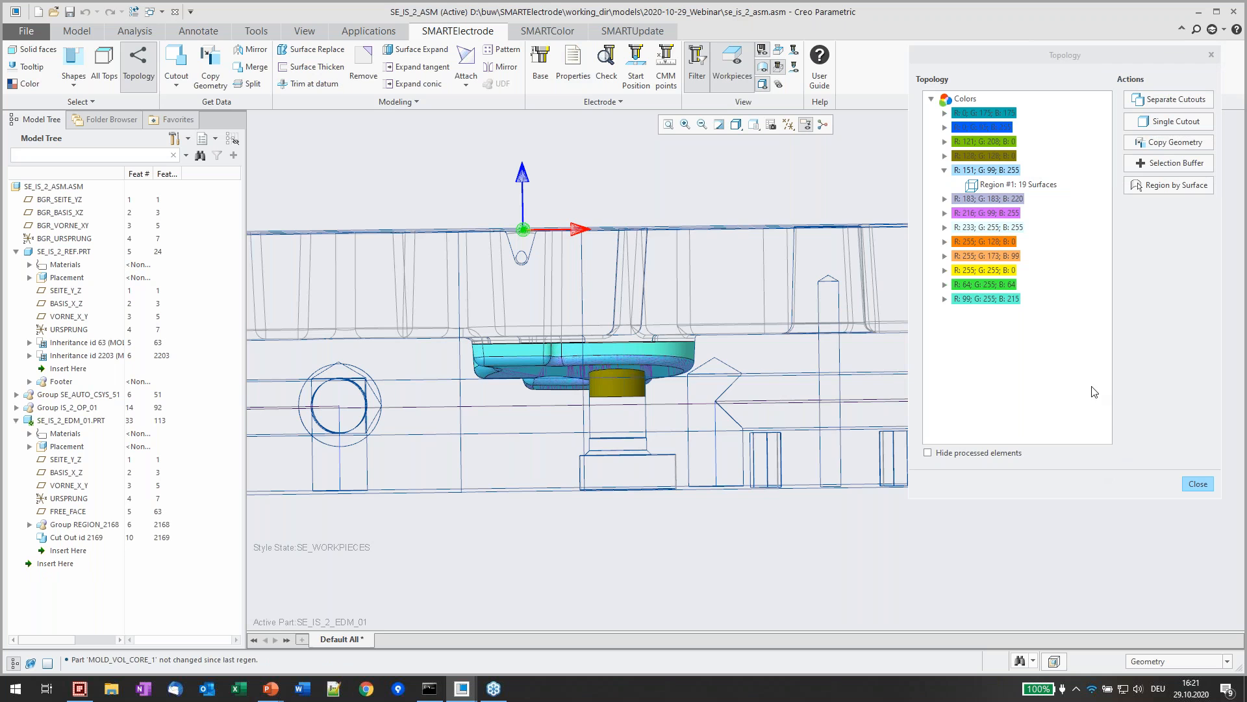
Close the Topology analysis and hide the workpieces to leave only the digit 3 pocket's cutout in view
middle_drag(602, 275, 579, 313)
scroll(580, 313, up, 3)
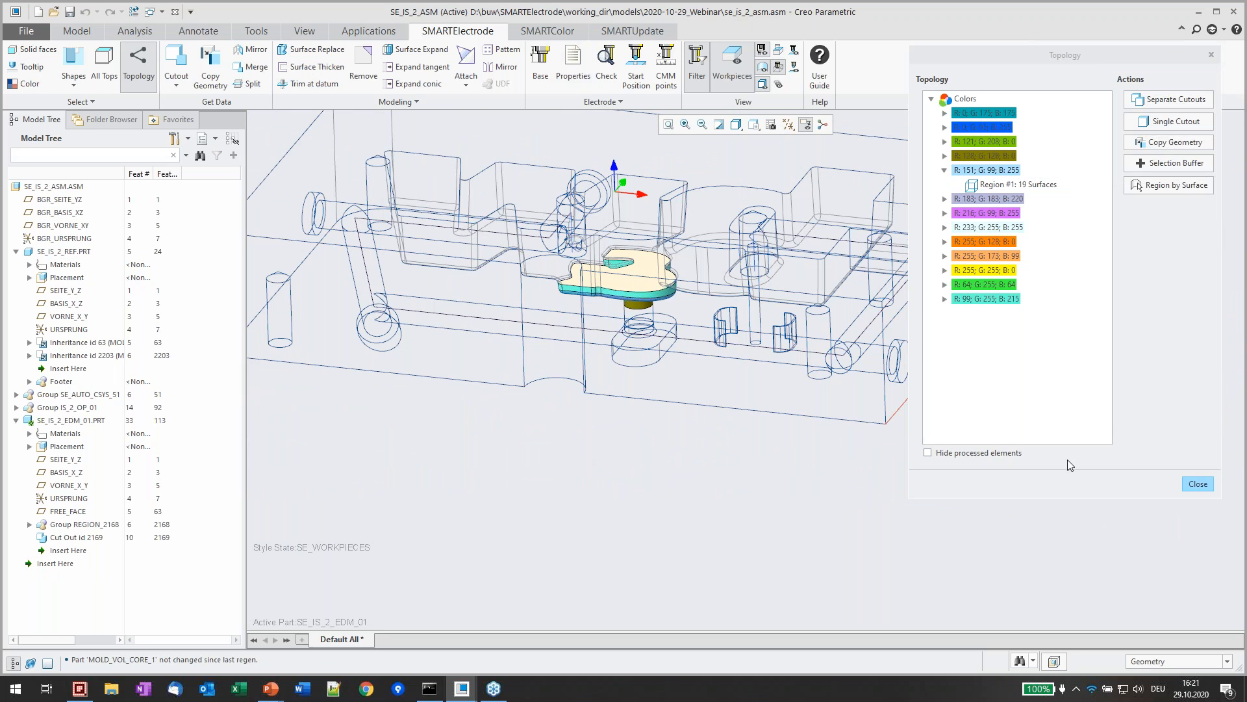
click(1198, 484)
scroll(676, 416, up, 2)
scroll(656, 342, down, 3)
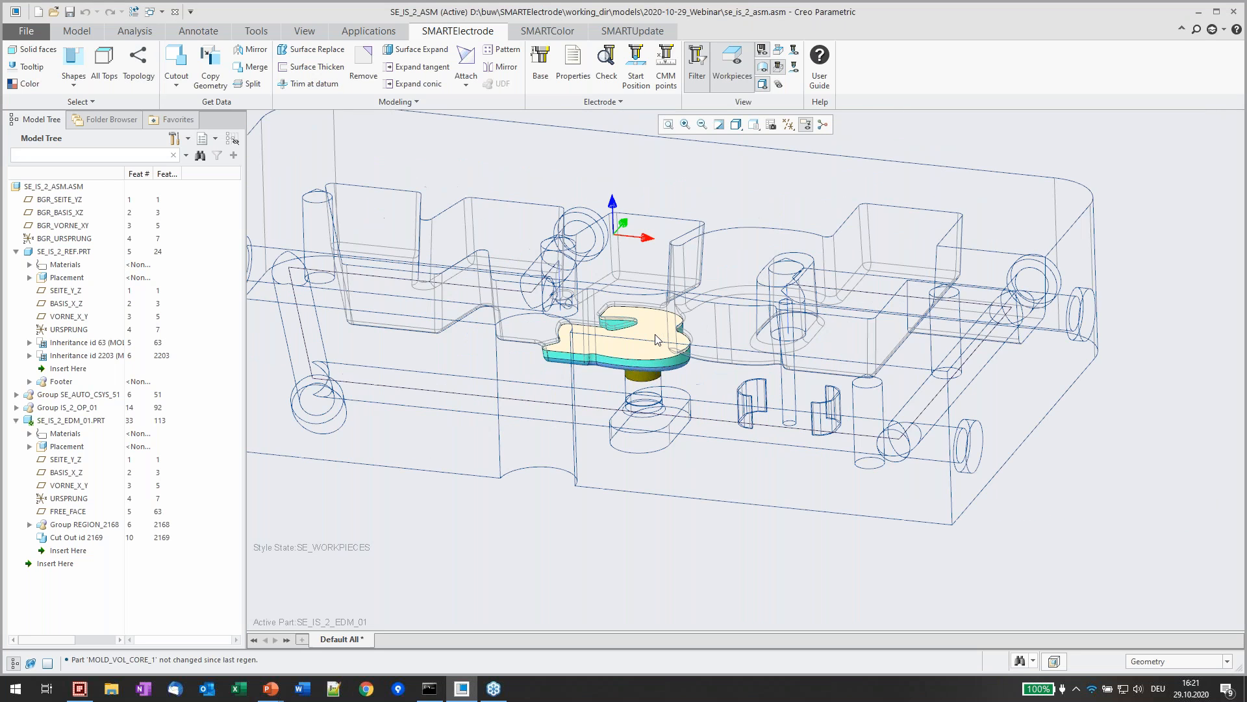
middle_drag(656, 338, 662, 302)
click(733, 62)
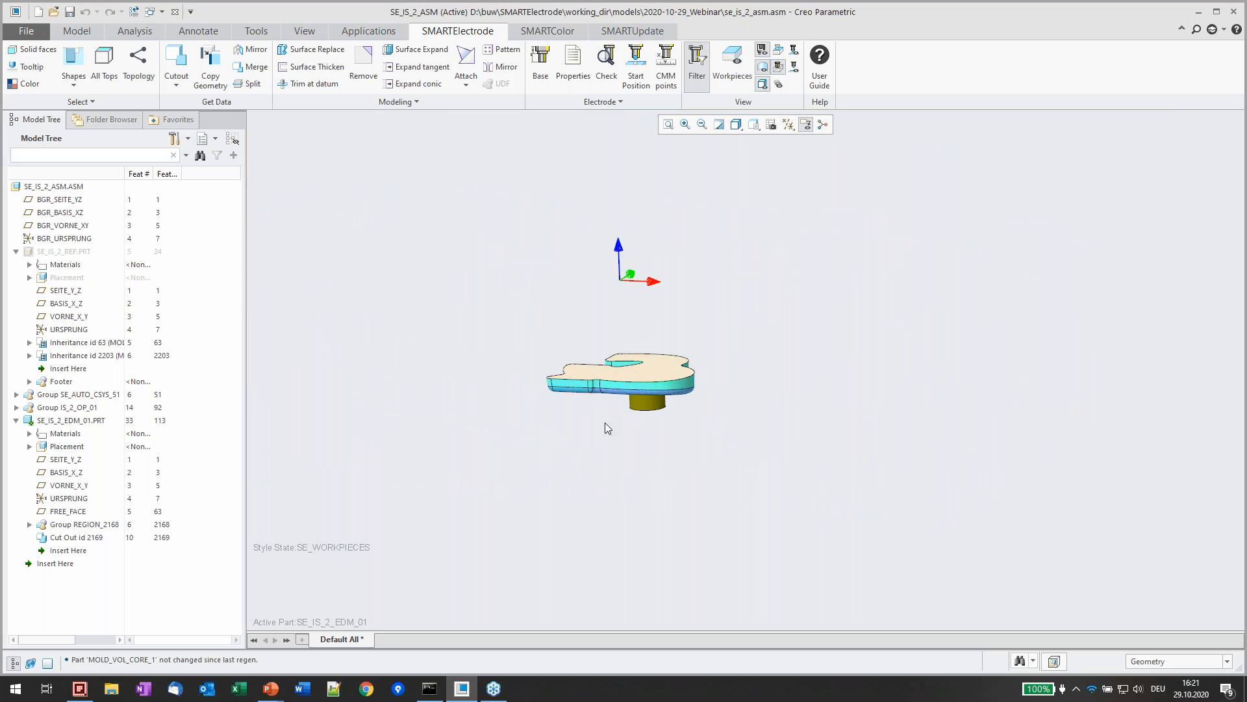
Remove the protruding cylindrical pin from the underside of the cutout with the Remove command
scroll(656, 387, down, 2)
click(662, 383)
right_click(662, 383)
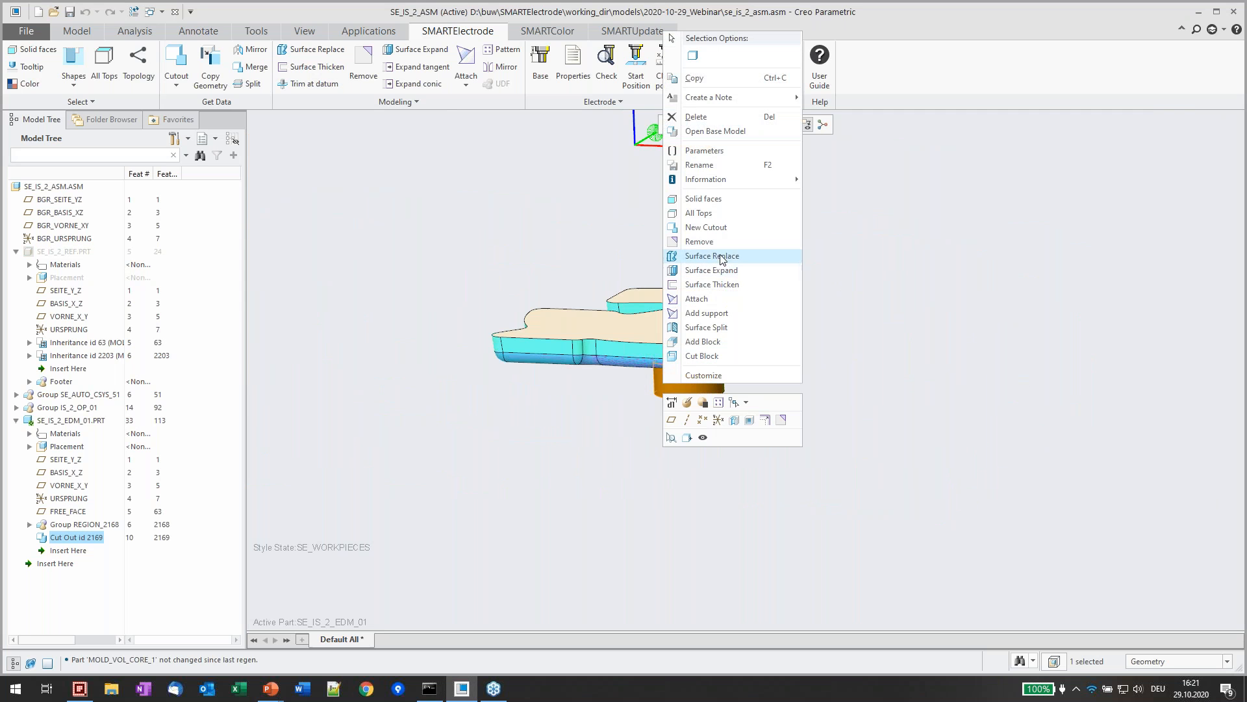
click(698, 242)
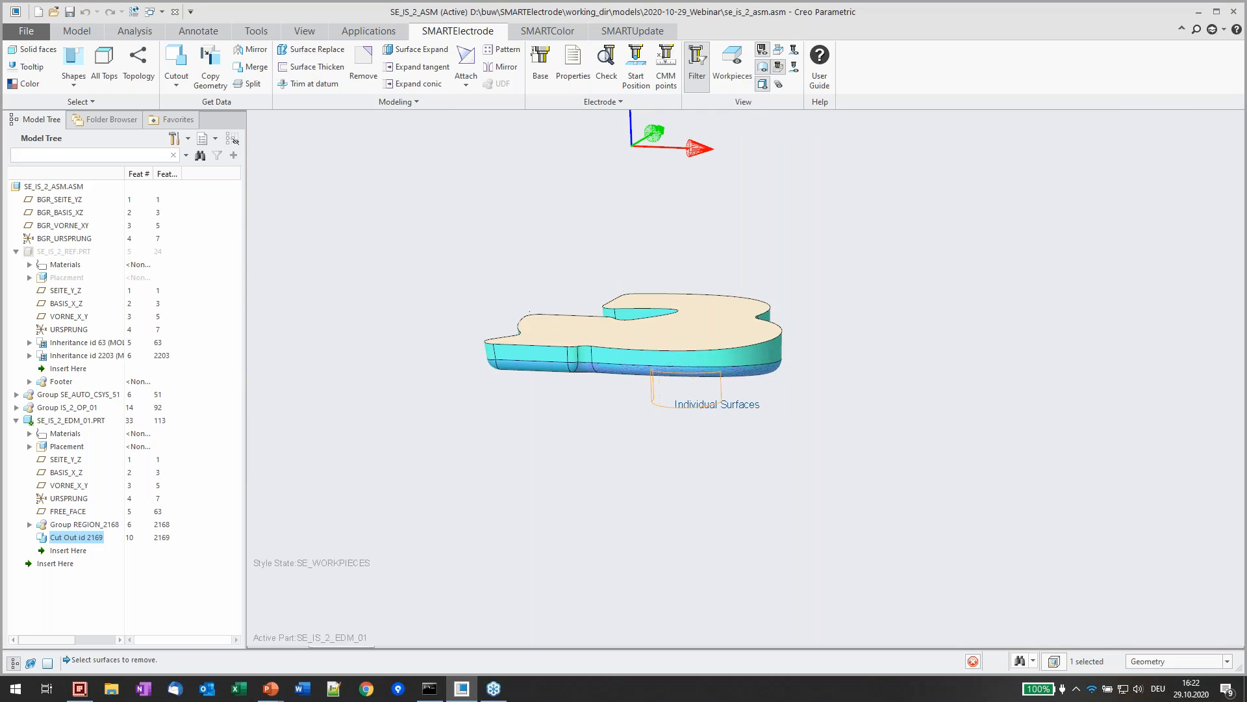
middle_click(773, 326)
Expand the cutout's flat top face upward by 8.91 with the Surface Expand command
click(692, 303)
right_click(693, 303)
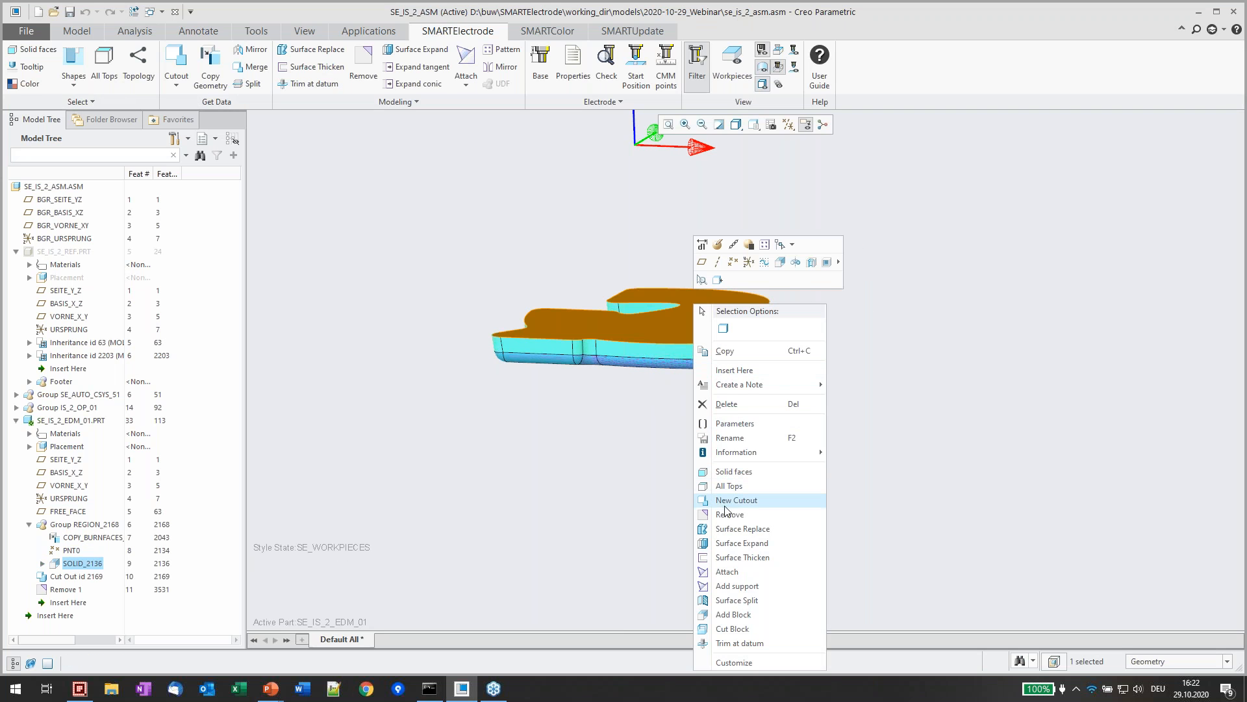
click(738, 542)
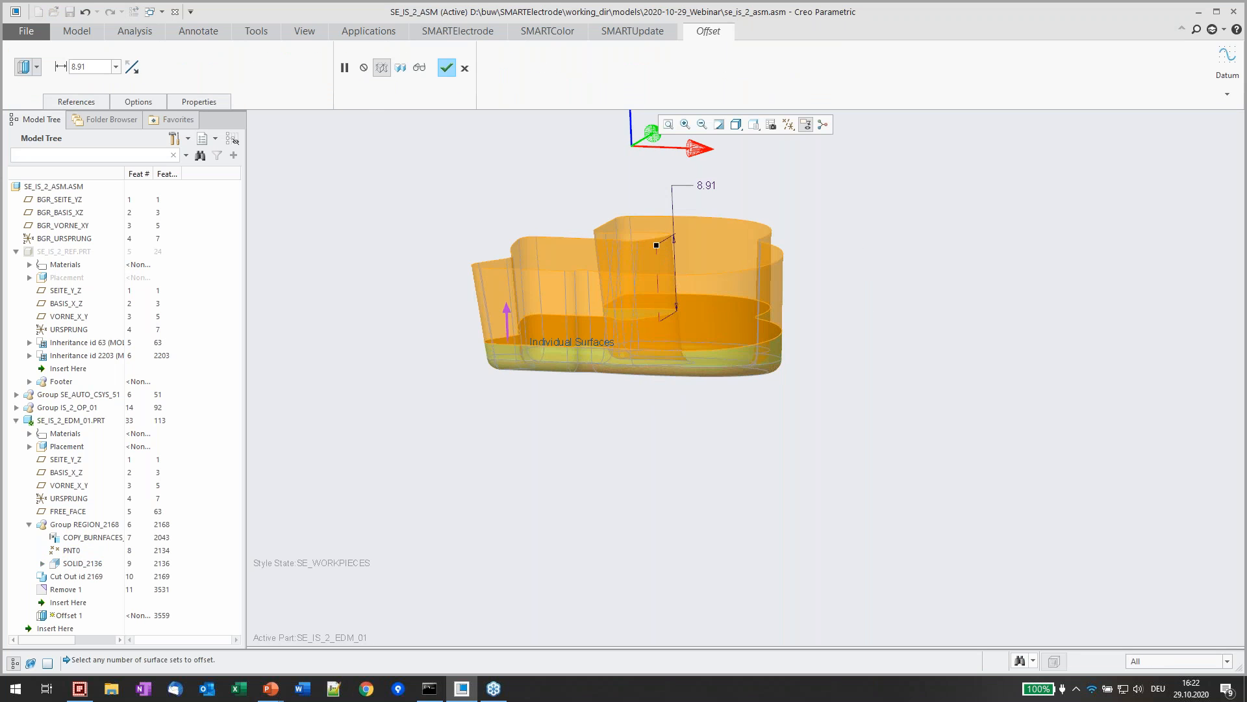
middle_click(786, 188)
Add a 40X40 RECTANGULAR_BASE to the electrode, showing the workpieces to check its position before accepting it
click(539, 83)
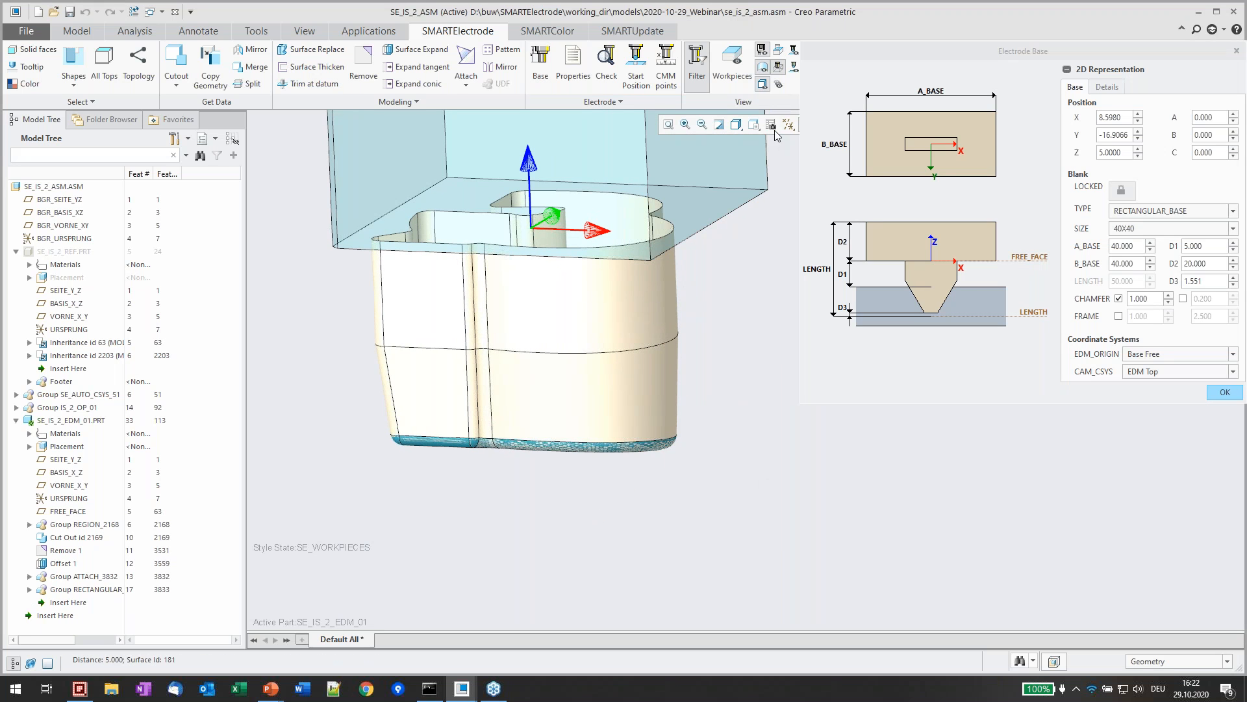
click(732, 65)
scroll(733, 368, down, 4)
middle_drag(733, 368, 780, 329)
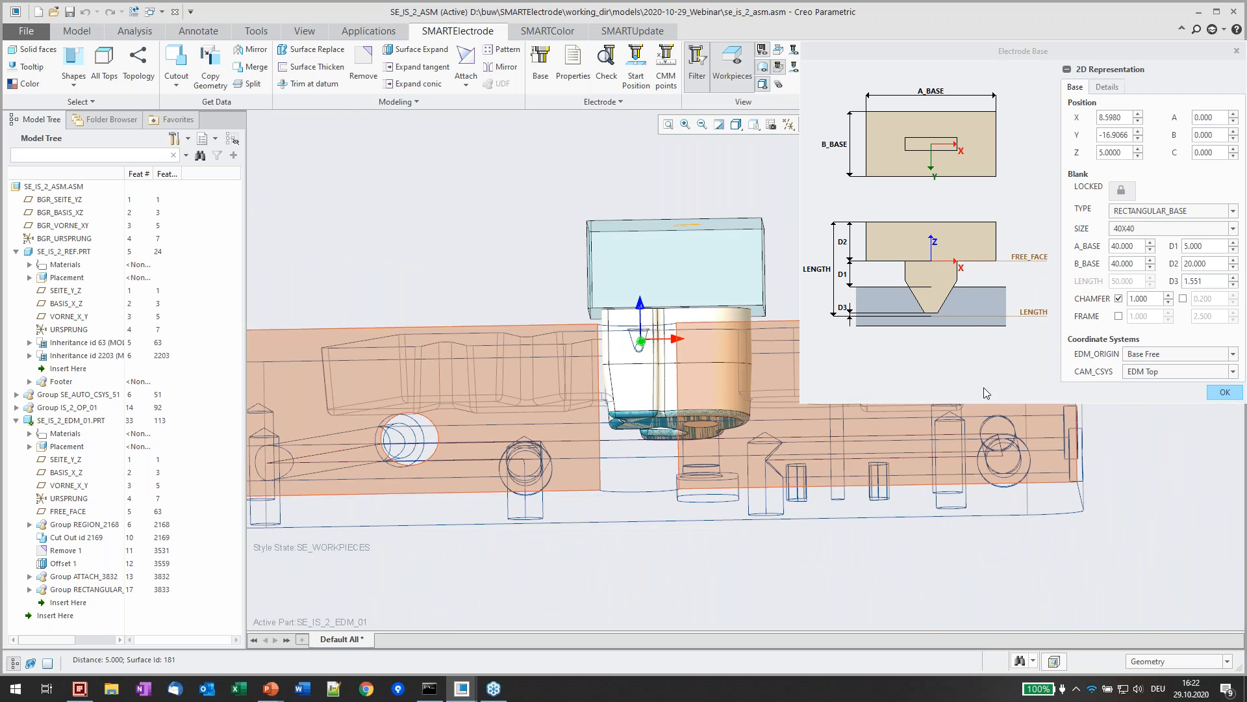
middle_click(986, 392)
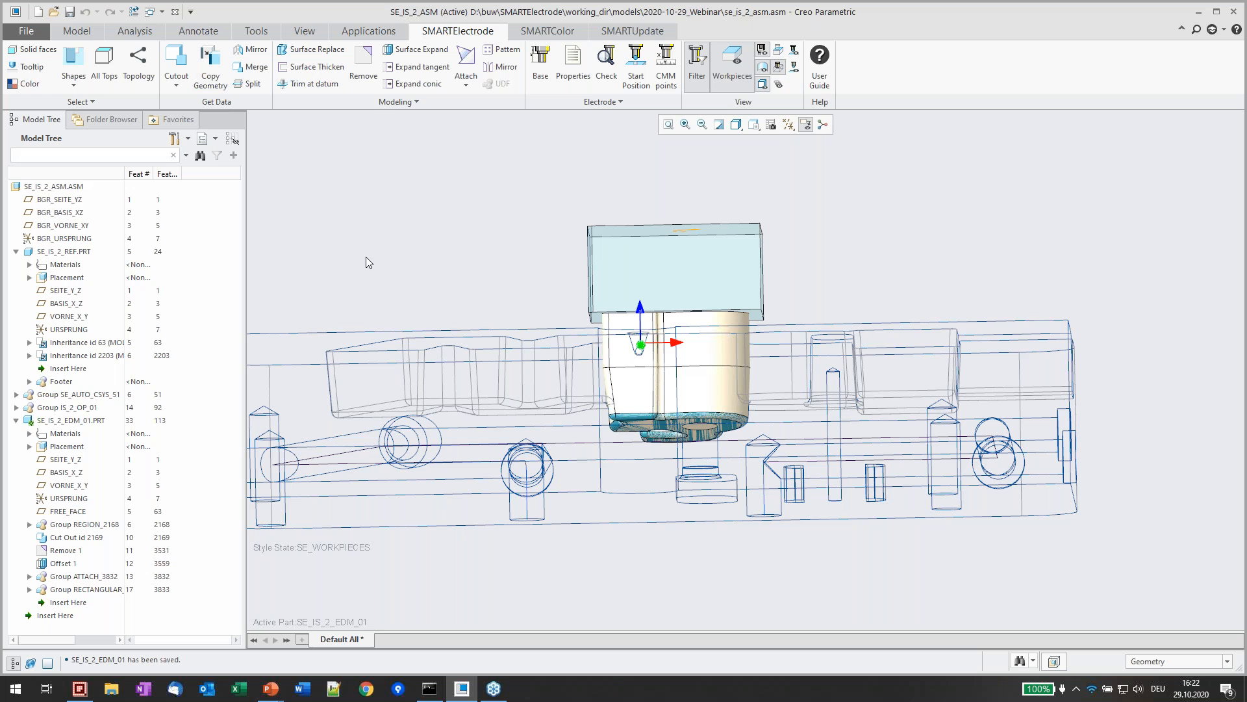
Create a second electrode part and preview color groups such as R:151 G:99 B:255 and R:233 G:255 B:255 in the Topology analysis
click(215, 58)
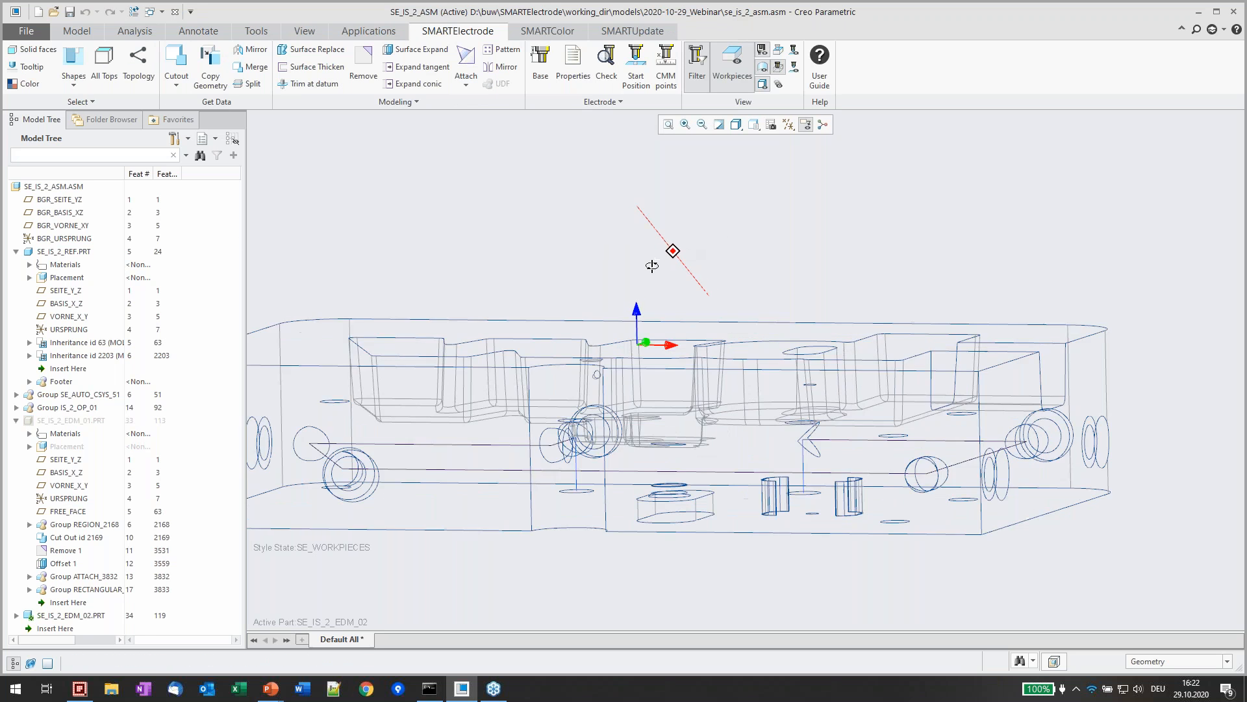
click(139, 65)
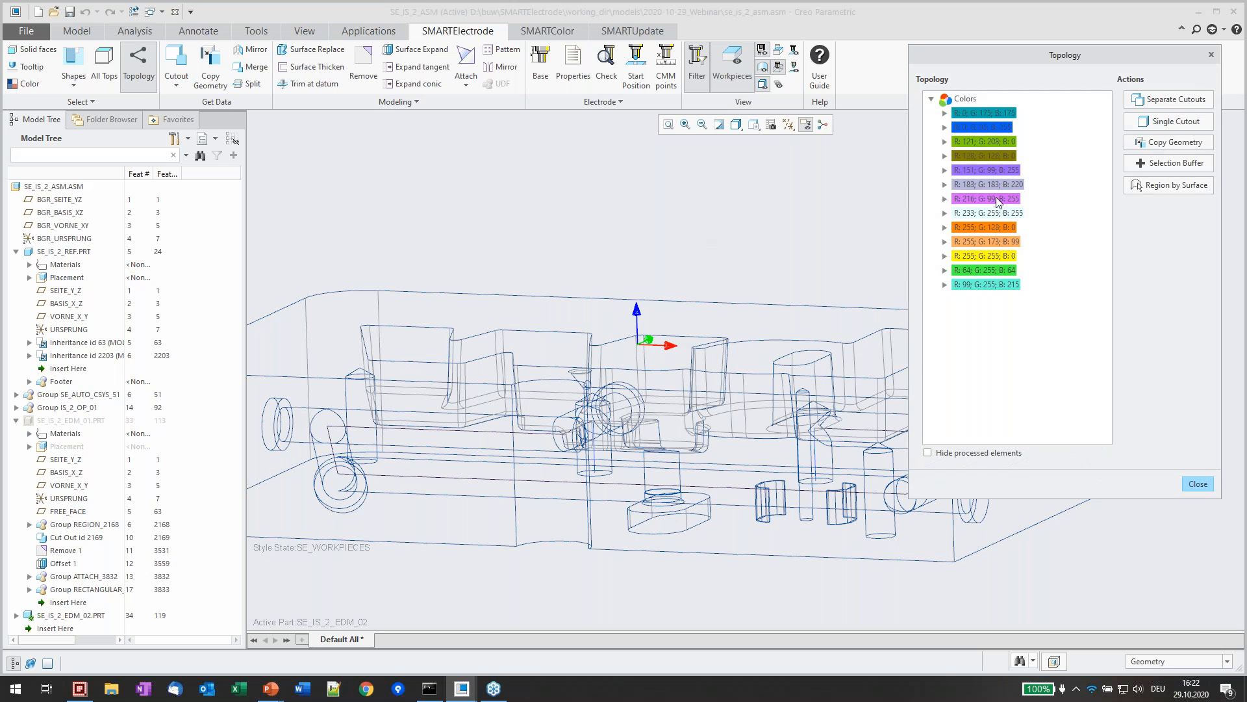
click(991, 173)
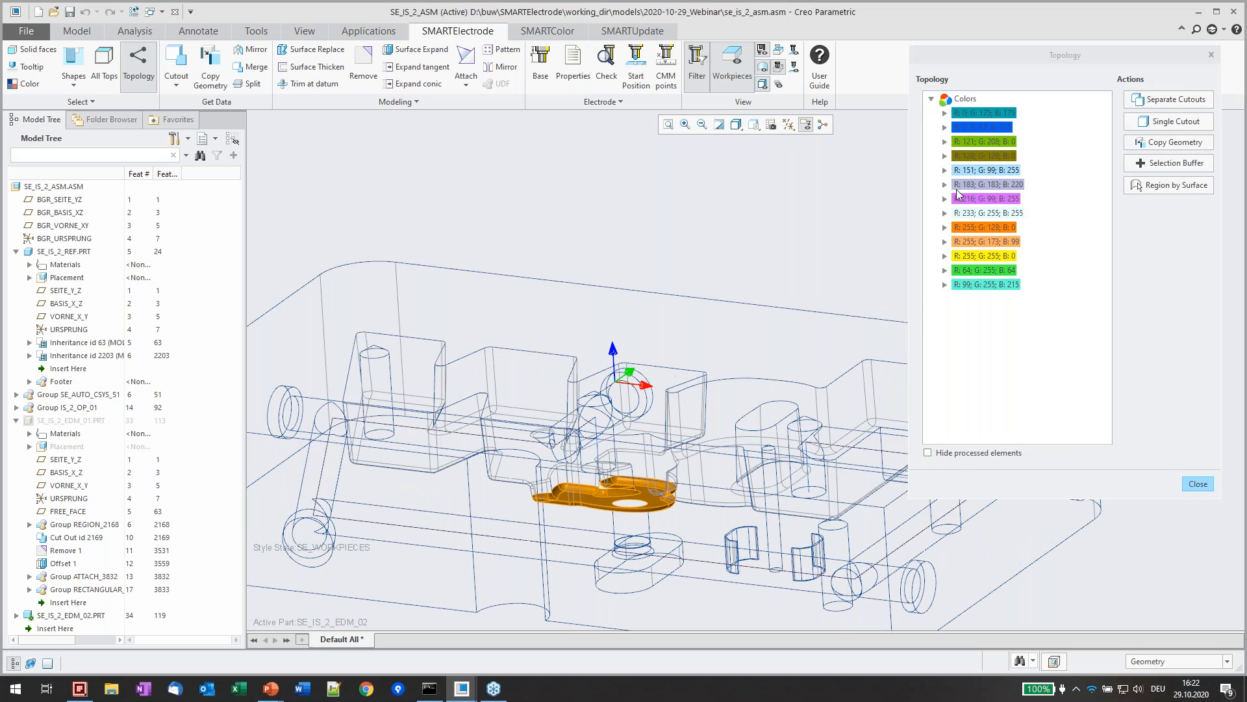
click(999, 212)
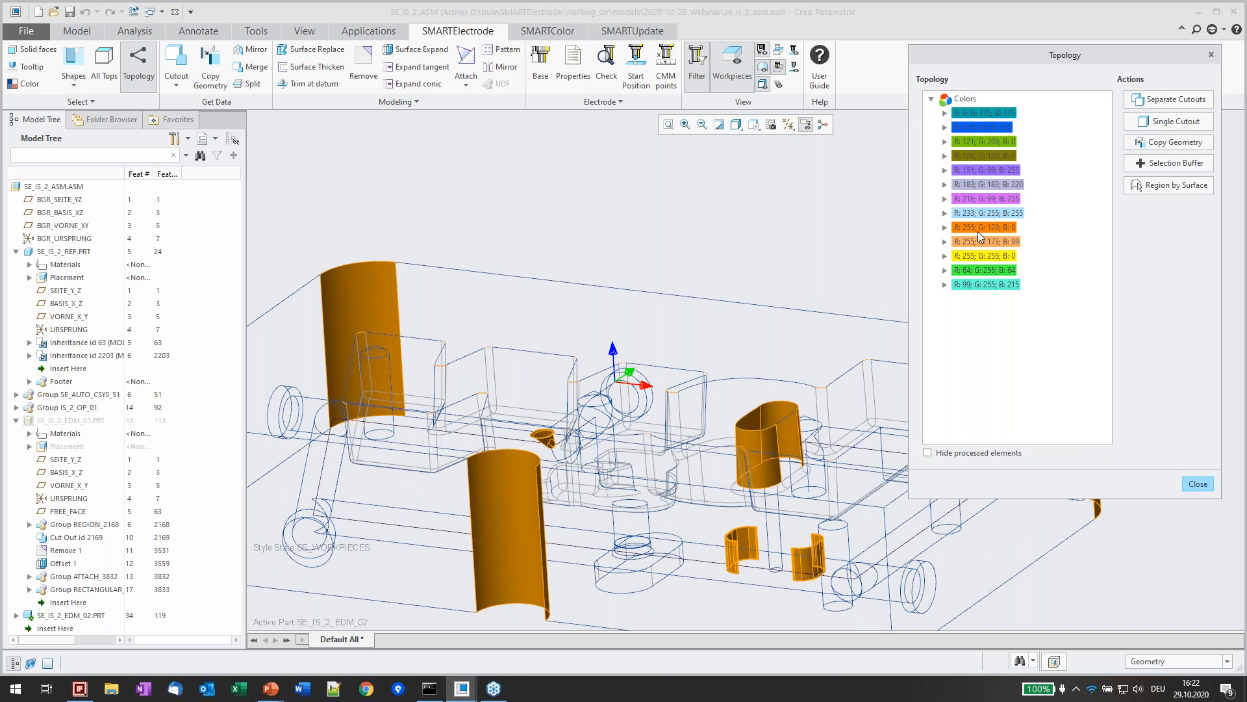
click(979, 228)
Show the workpieces shaded and find the color region of the pink end wall of the green-floored pocket by surface
click(780, 68)
click(1172, 185)
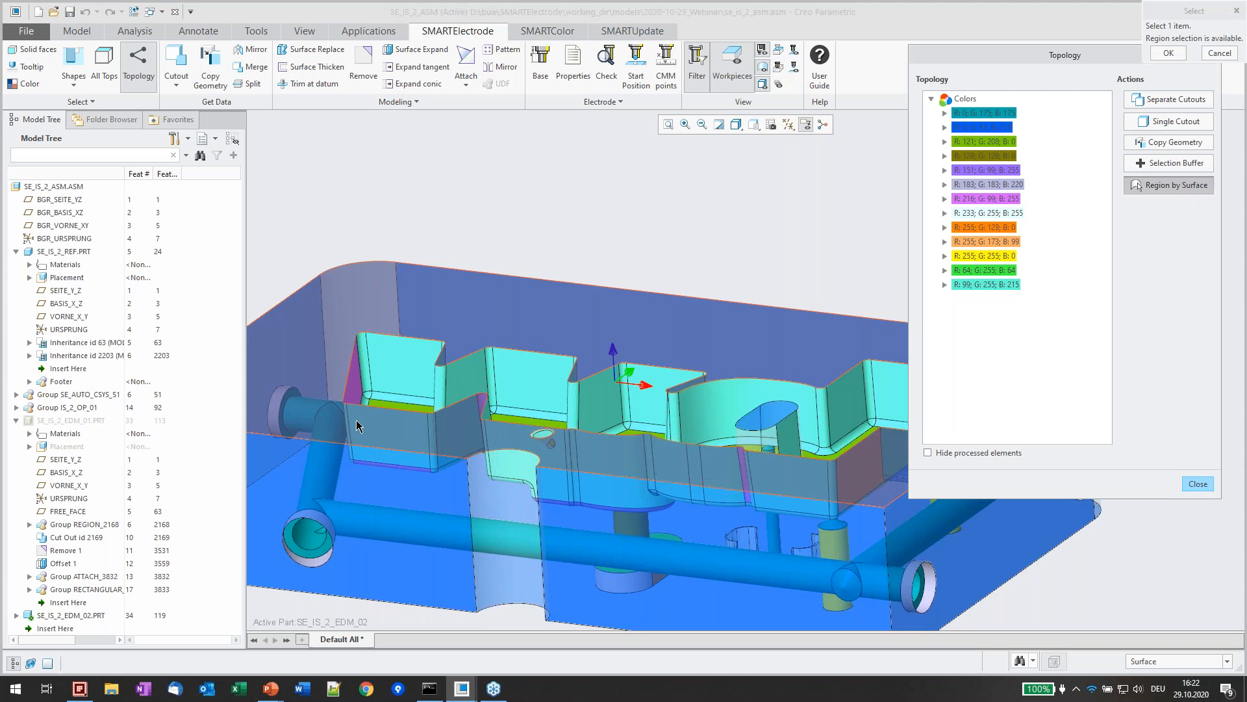
click(394, 309)
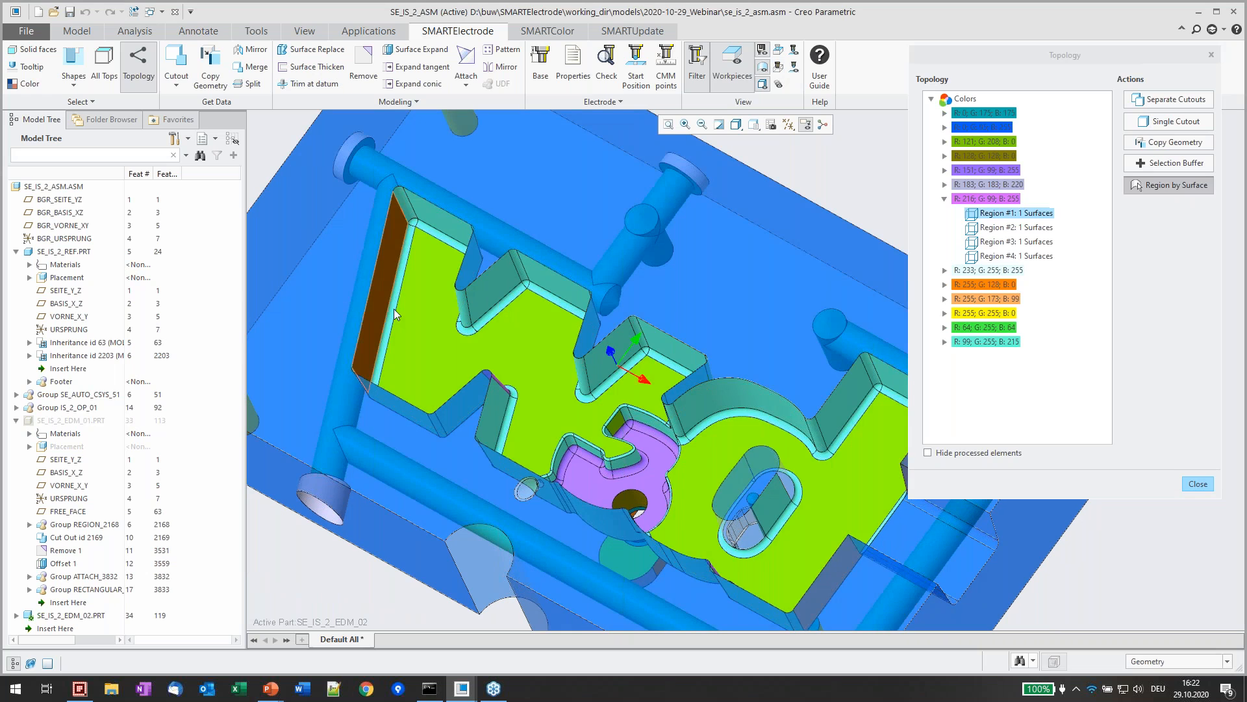
Add all regions of the color R:216 G:99 B:255 to the selection buffer and close the Topology analysis
mouse_move(570, 394)
middle_down()
mouse_move(563, 373)
mouse_move(538, 373)
middle_up()
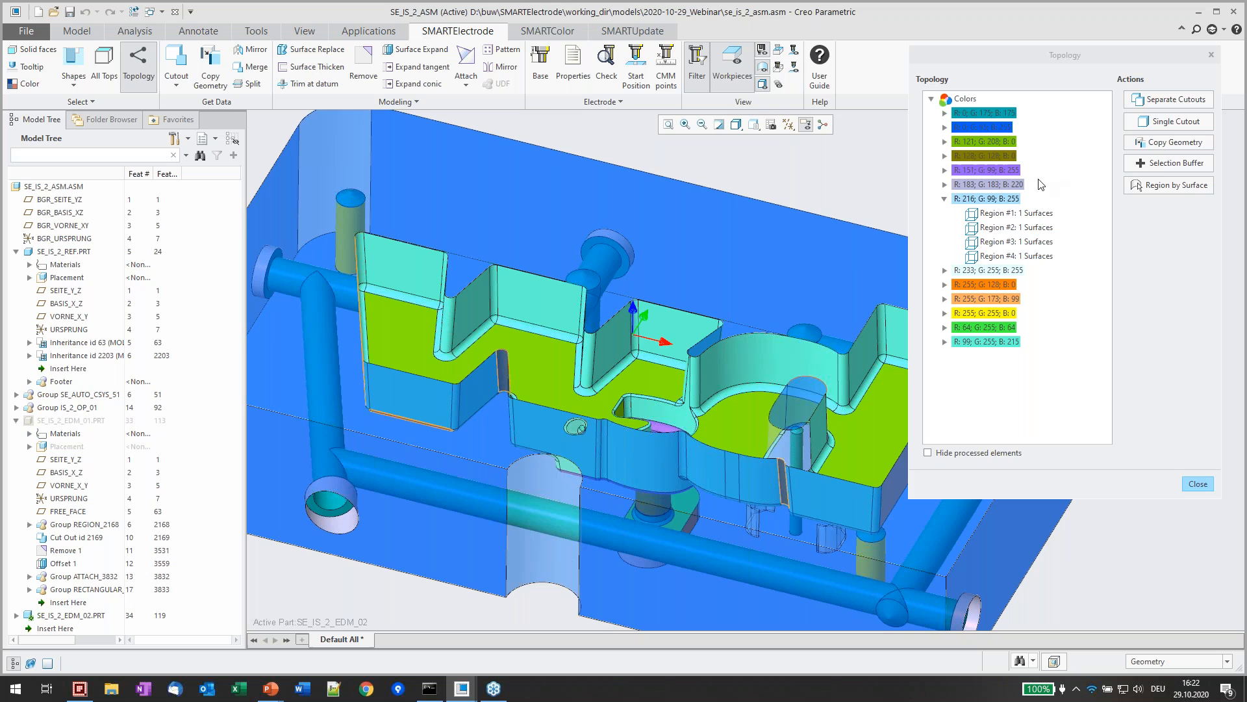
click(1156, 166)
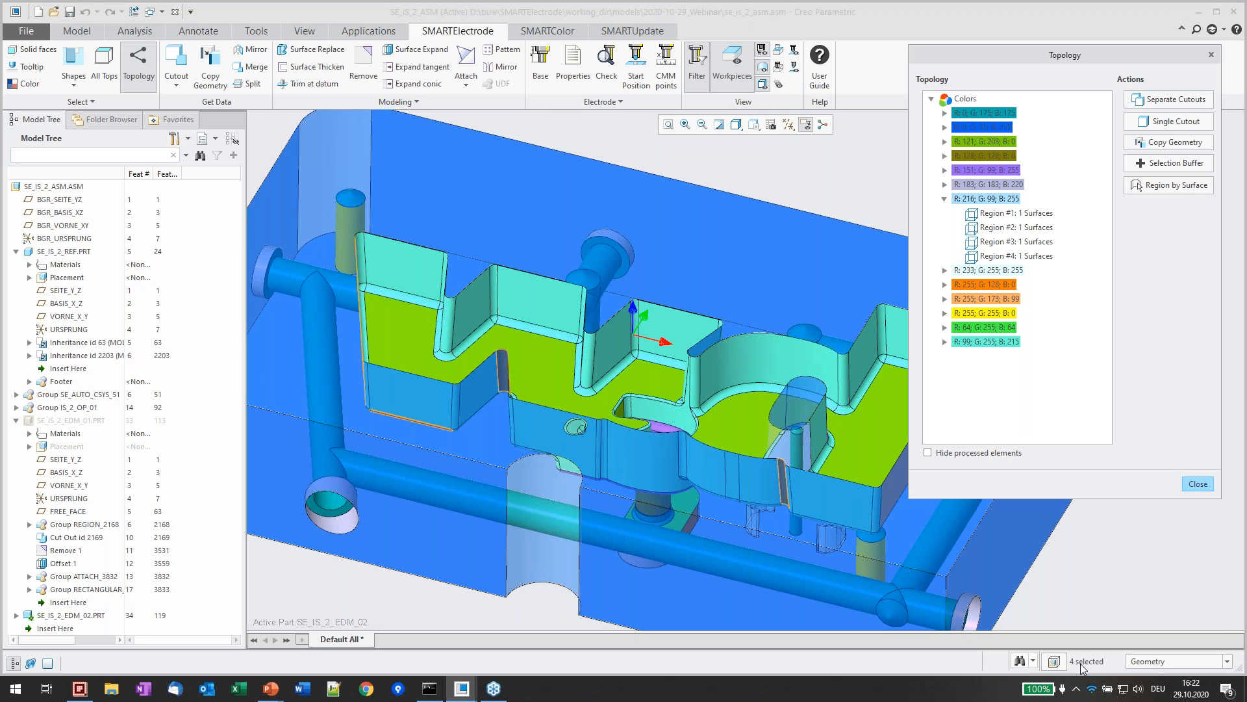
click(1197, 484)
Extend the buffered selection with the individual fillet and wall surfaces around the pocket corner beside the pink end wall
middle_drag(469, 337, 450, 360)
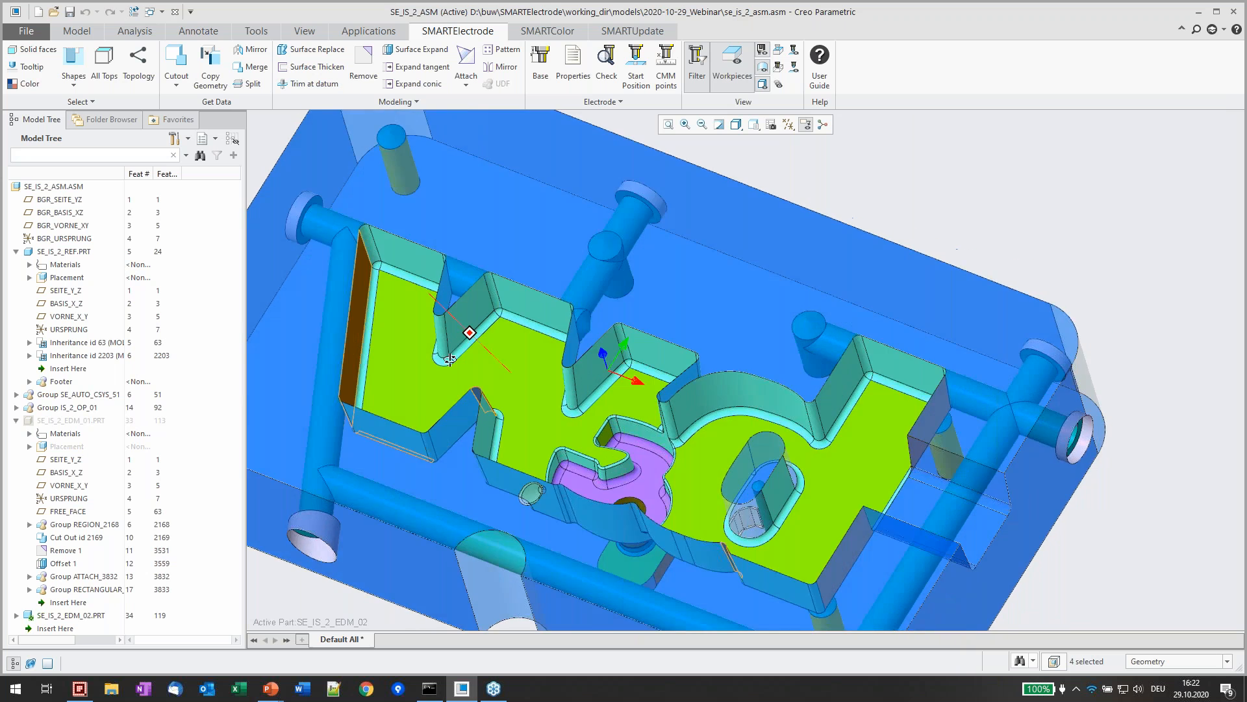
scroll(429, 428, down, 6)
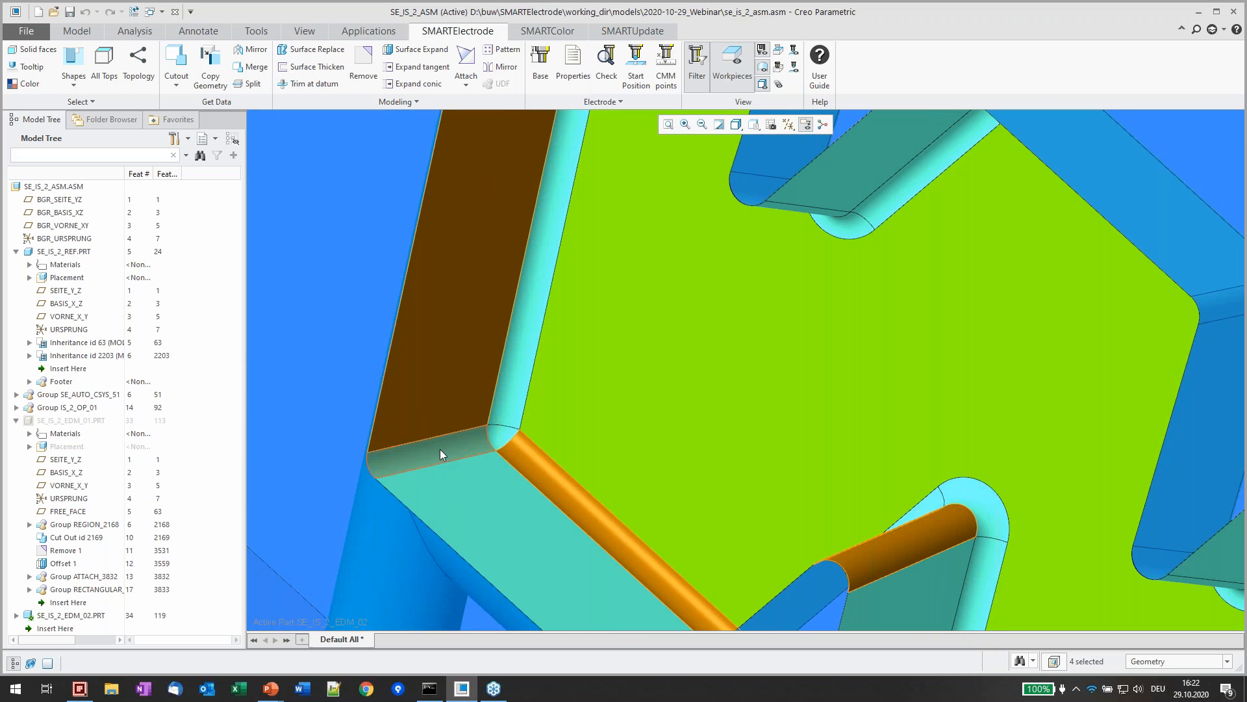
ctrl+click(439, 450)
ctrl+click(504, 436)
ctrl+click(495, 469)
ctrl+click(509, 403)
ctrl+click(492, 479)
ctrl+click(469, 449)
ctrl+click(500, 437)
ctrl+click(520, 450)
ctrl+click(516, 404)
scroll(509, 419, up, 5)
middle_drag(508, 419, 514, 382)
Find the pink end wall's color group by surface in the Topology analysis and select the whole color R:216 G:99 B:255
click(137, 73)
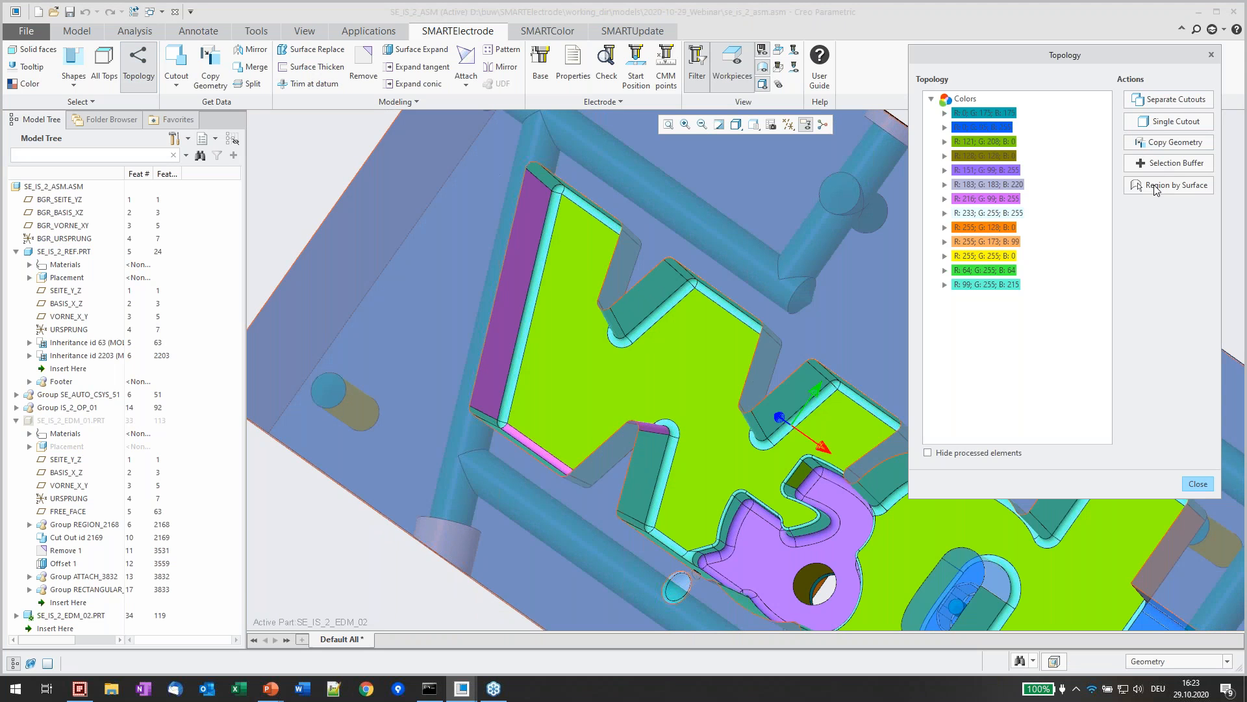
click(1156, 187)
click(520, 276)
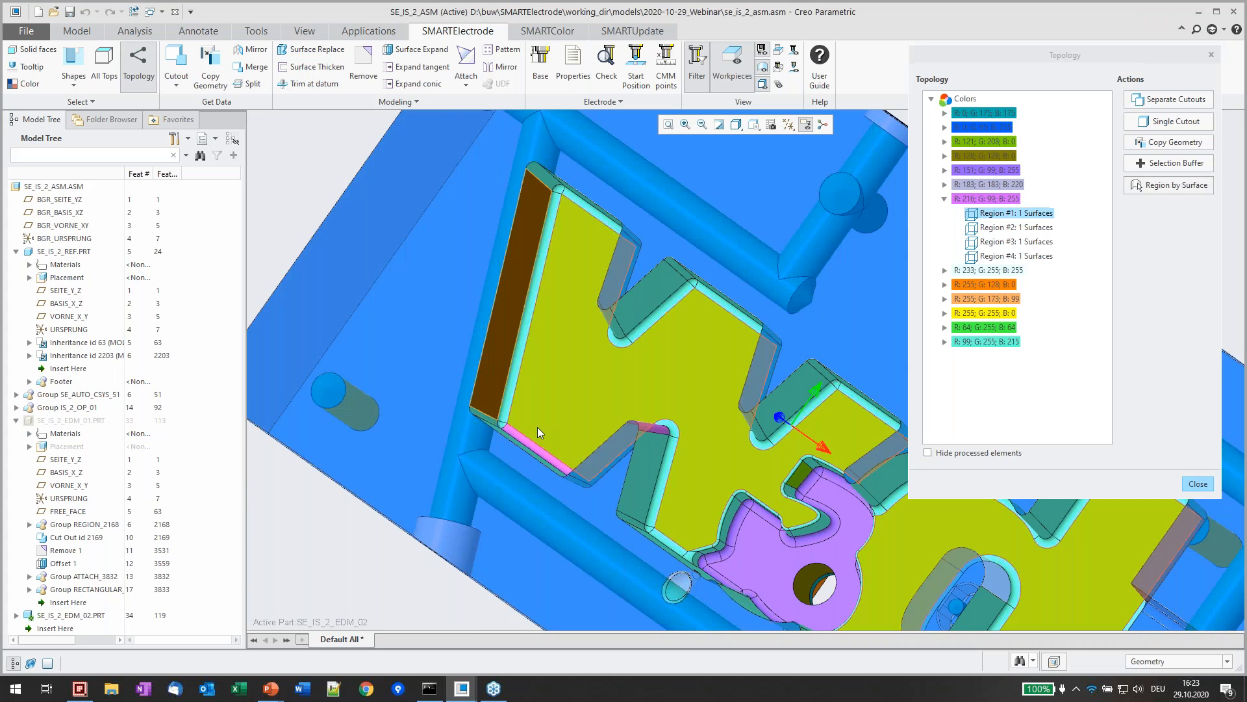
scroll(538, 424, up, 3)
shift+middle_drag(539, 420, 479, 462)
click(988, 200)
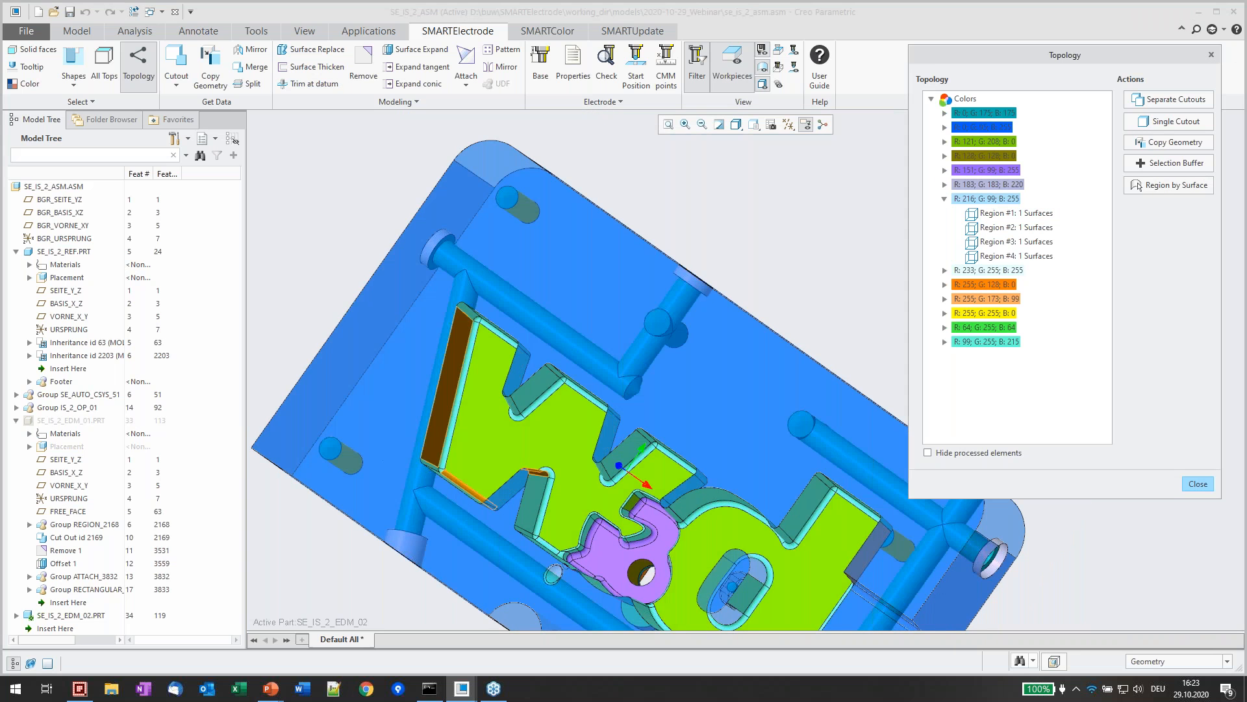
Create separate cutouts for the color R:216 G:99 B:255 with processed elements hidden, and close the Topology analysis
middle_drag(877, 519, 889, 439)
click(928, 452)
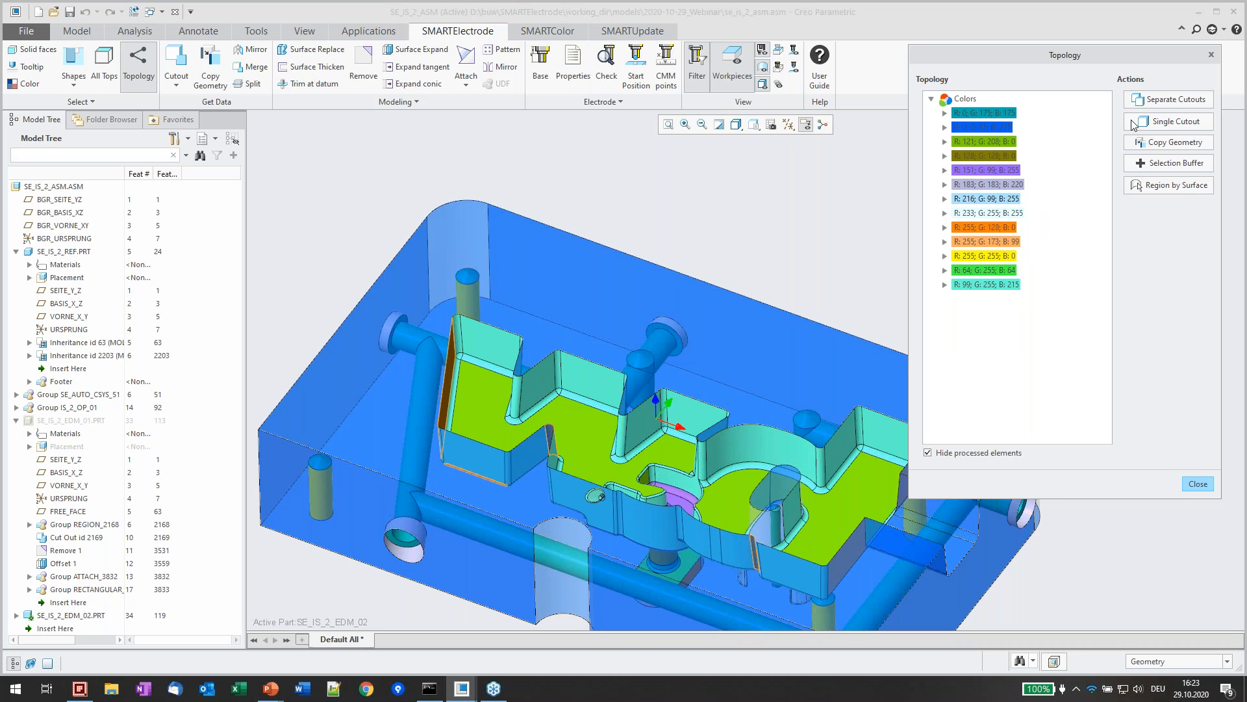
click(1176, 104)
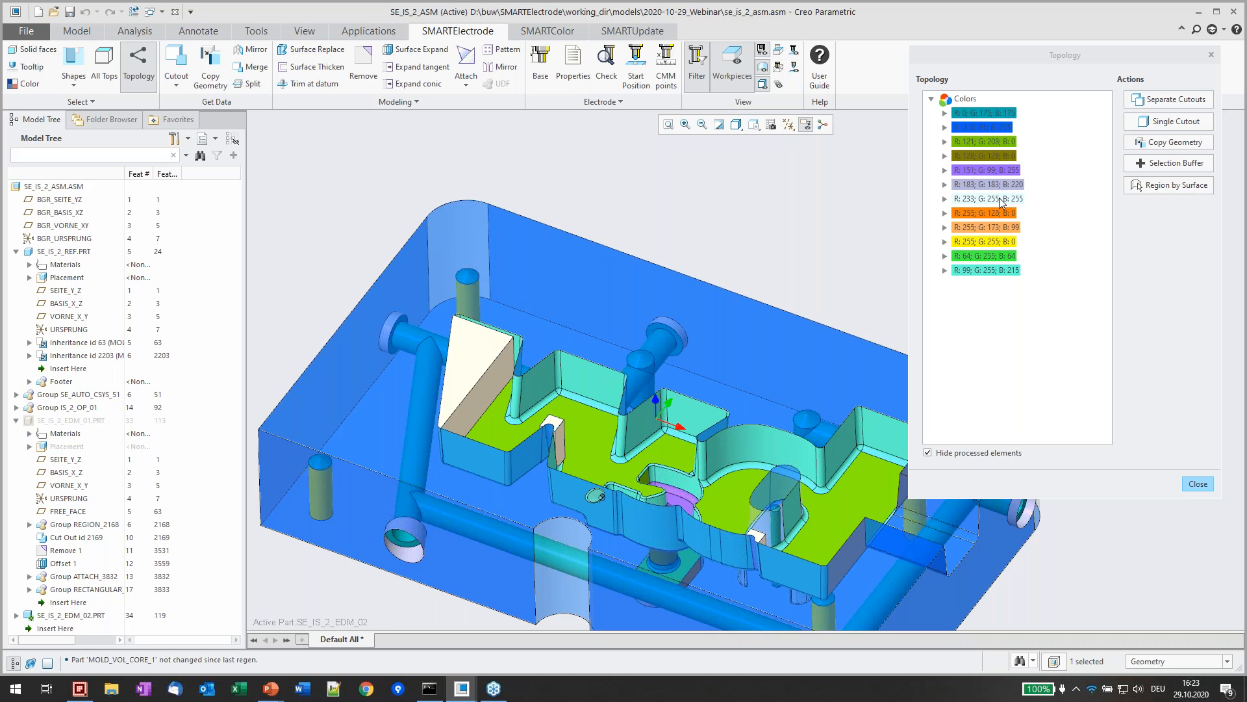
click(1203, 486)
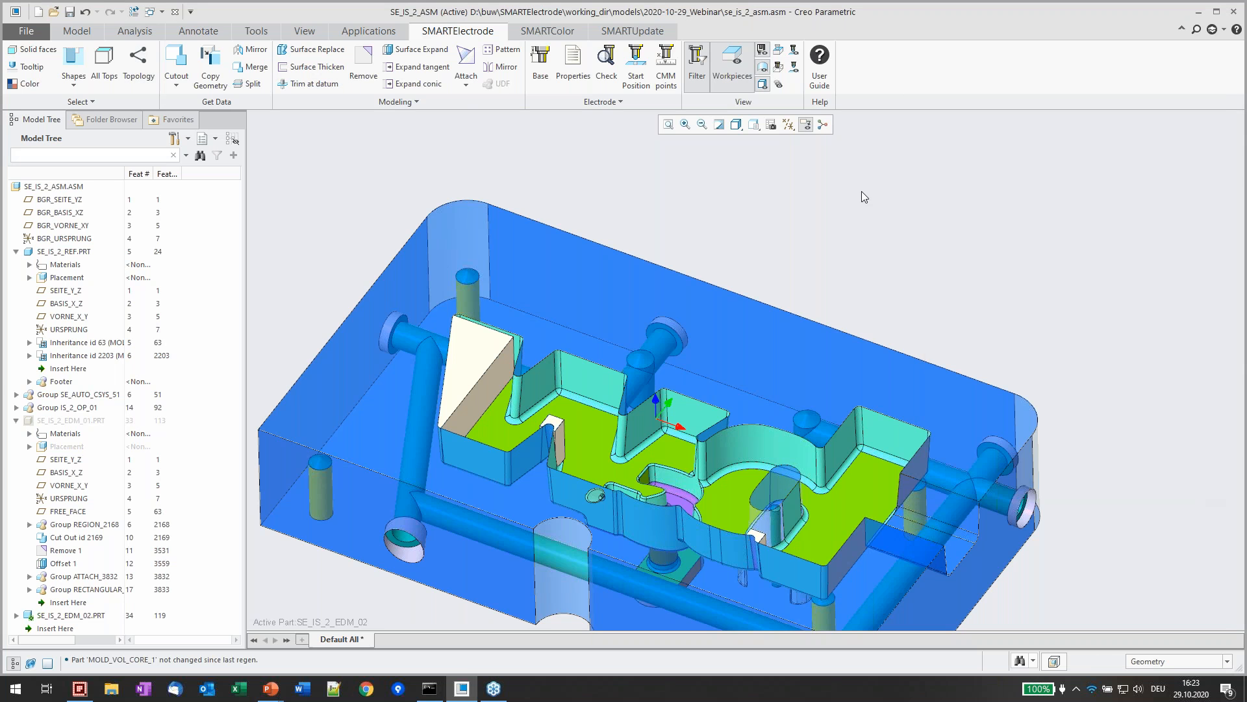
scroll(849, 223, up, 2)
shift+middle_drag(874, 217, 812, 220)
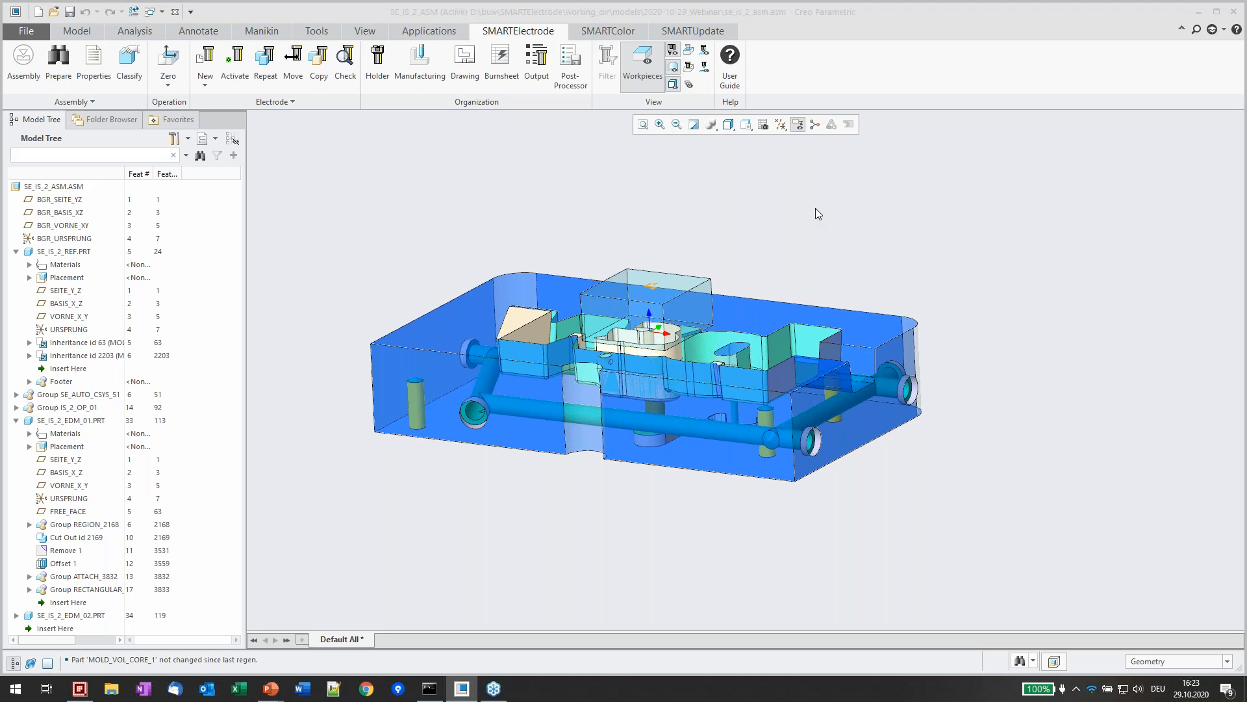
key(alt+Tab)
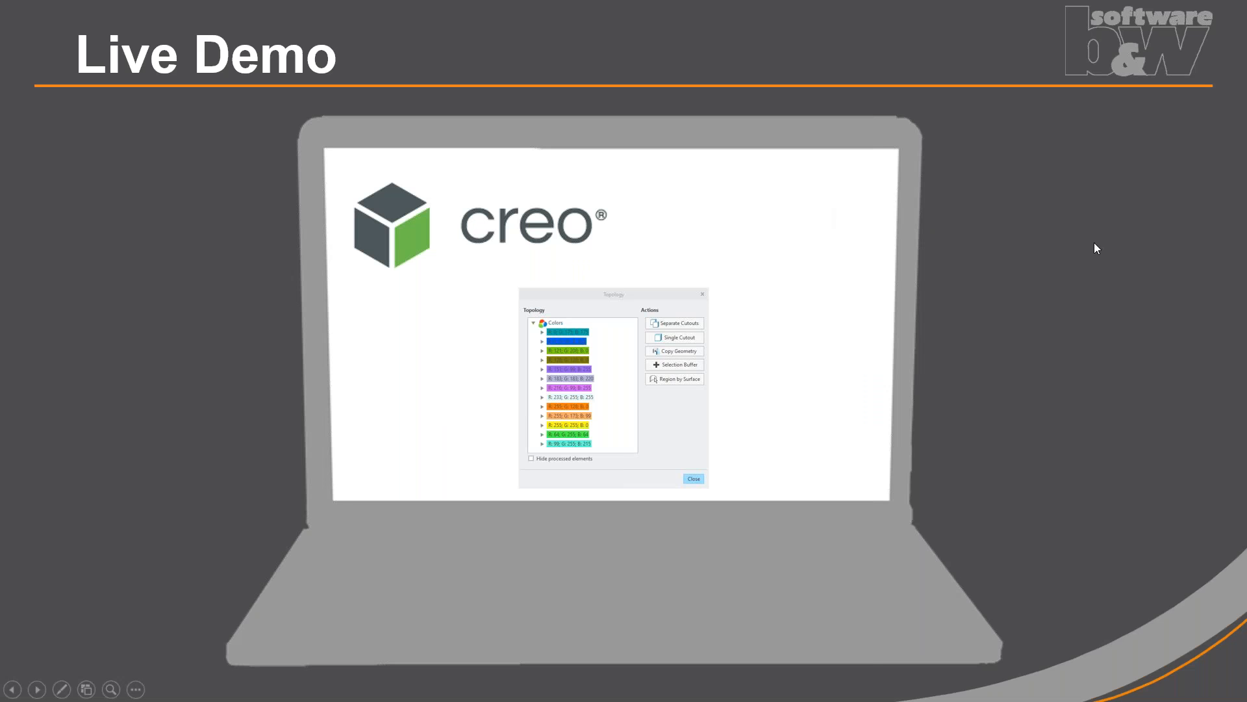
key(Right)
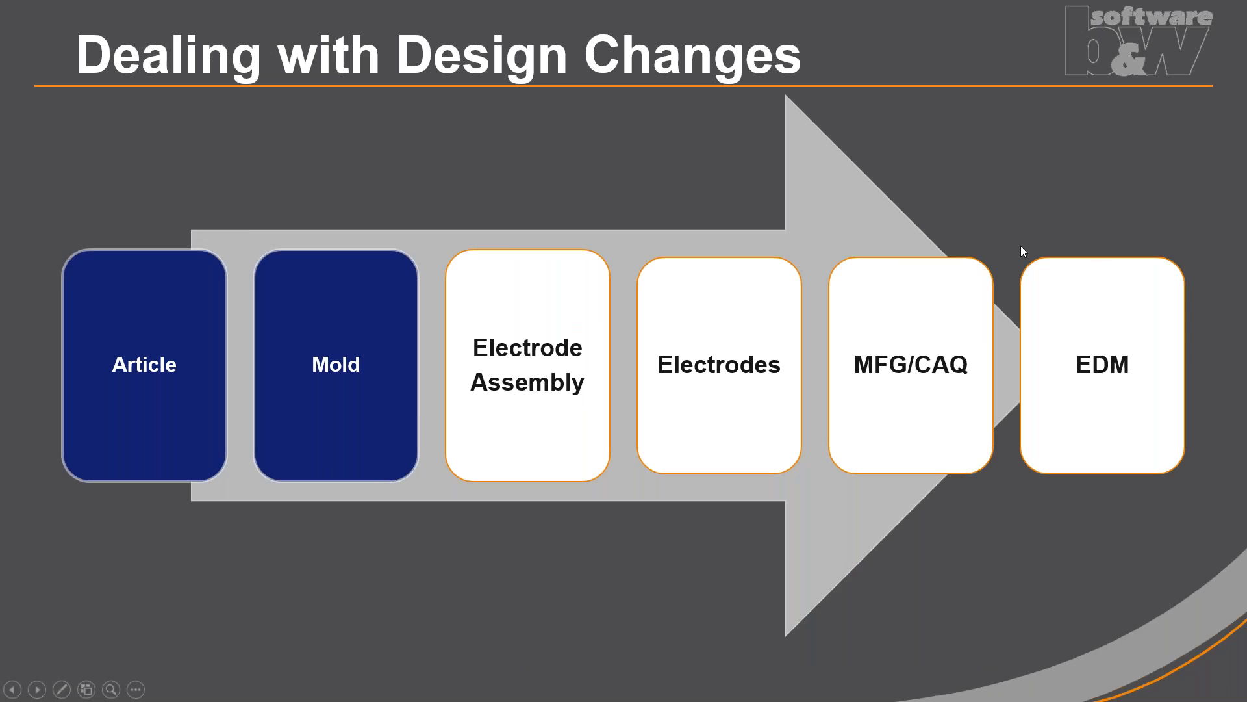
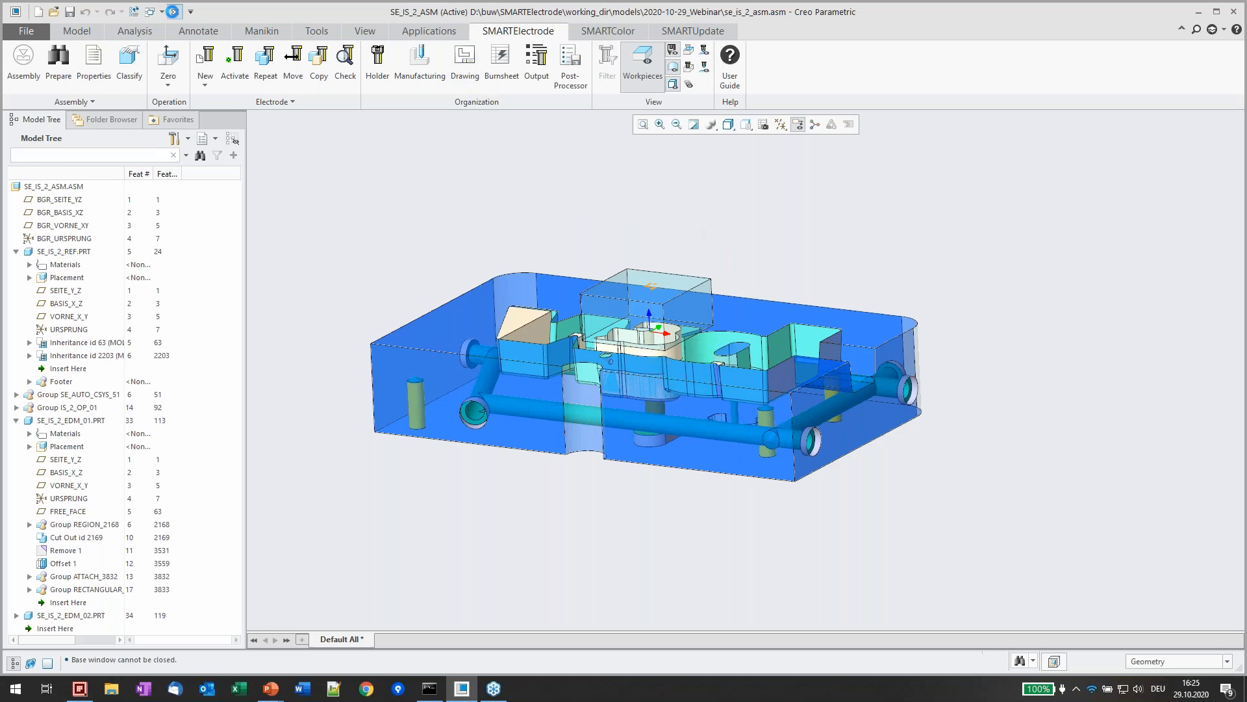
Erase all undisplayed models from the session and set the working directory to demo_04_revision
click(172, 65)
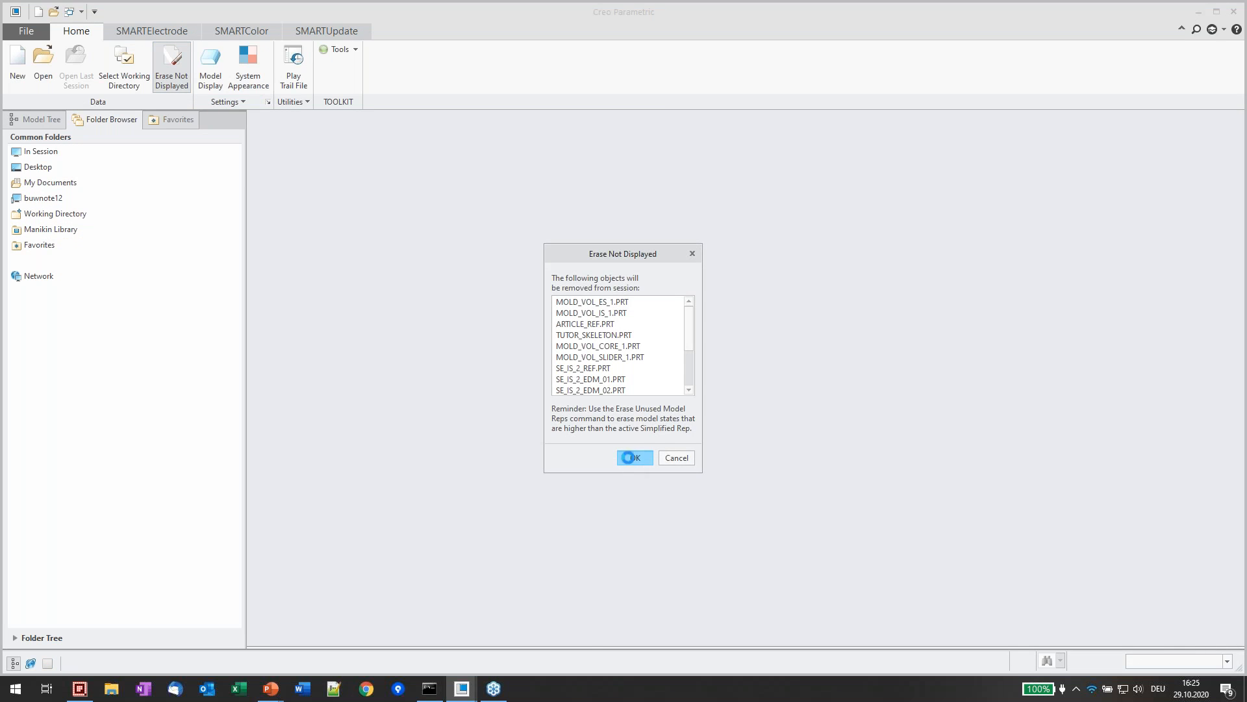
click(634, 458)
click(124, 65)
double_click(560, 311)
key(Return)
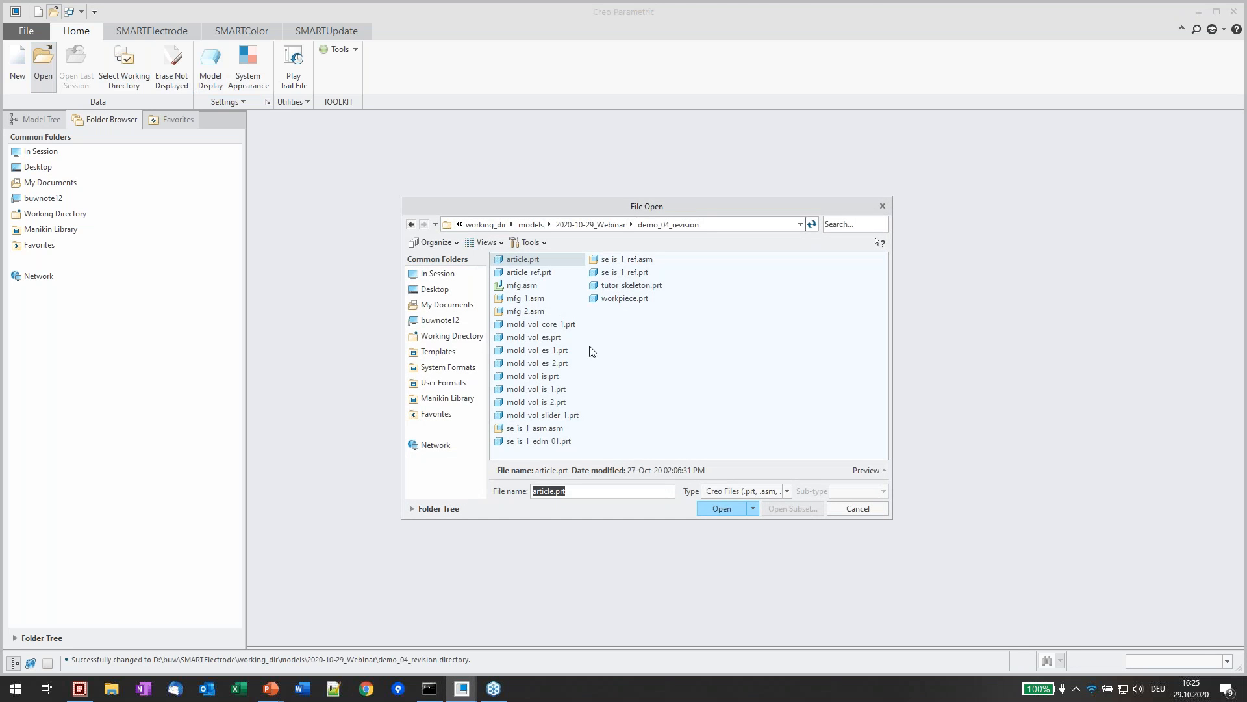
Open the assembly se_is_1_asm.asm from the demo_04_revision folder and bring up its Burnsheet
double_click(539, 430)
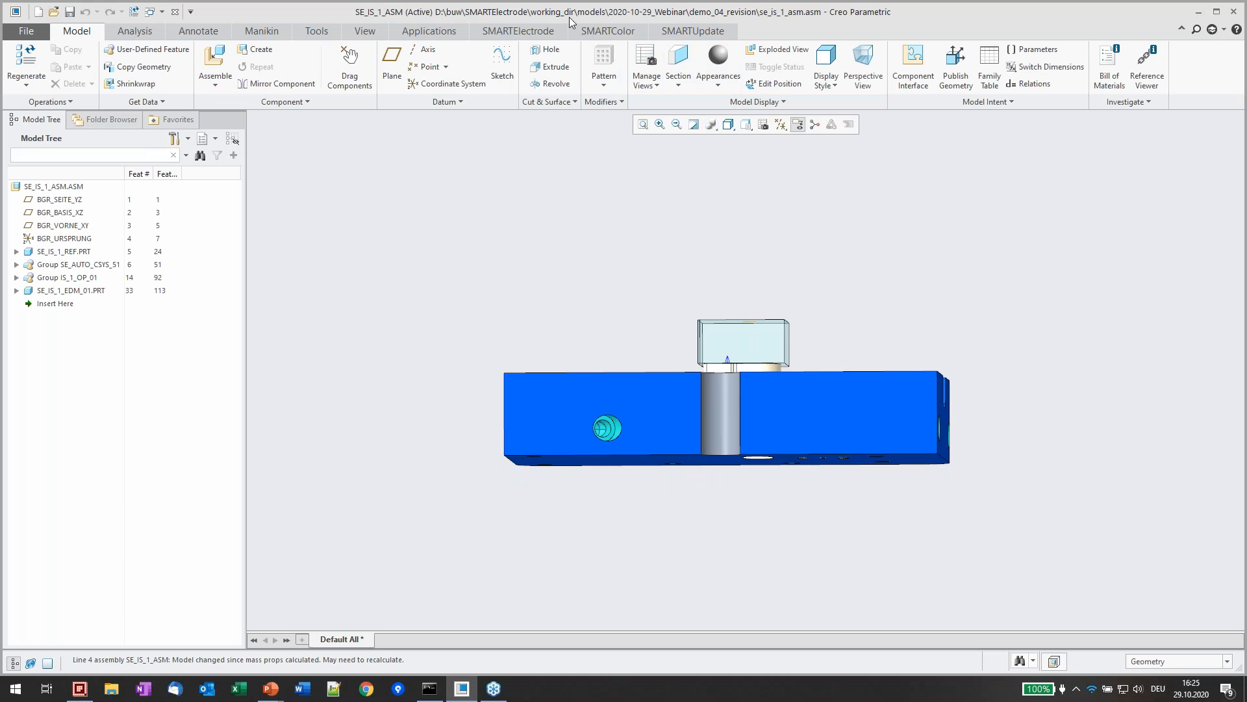
click(539, 30)
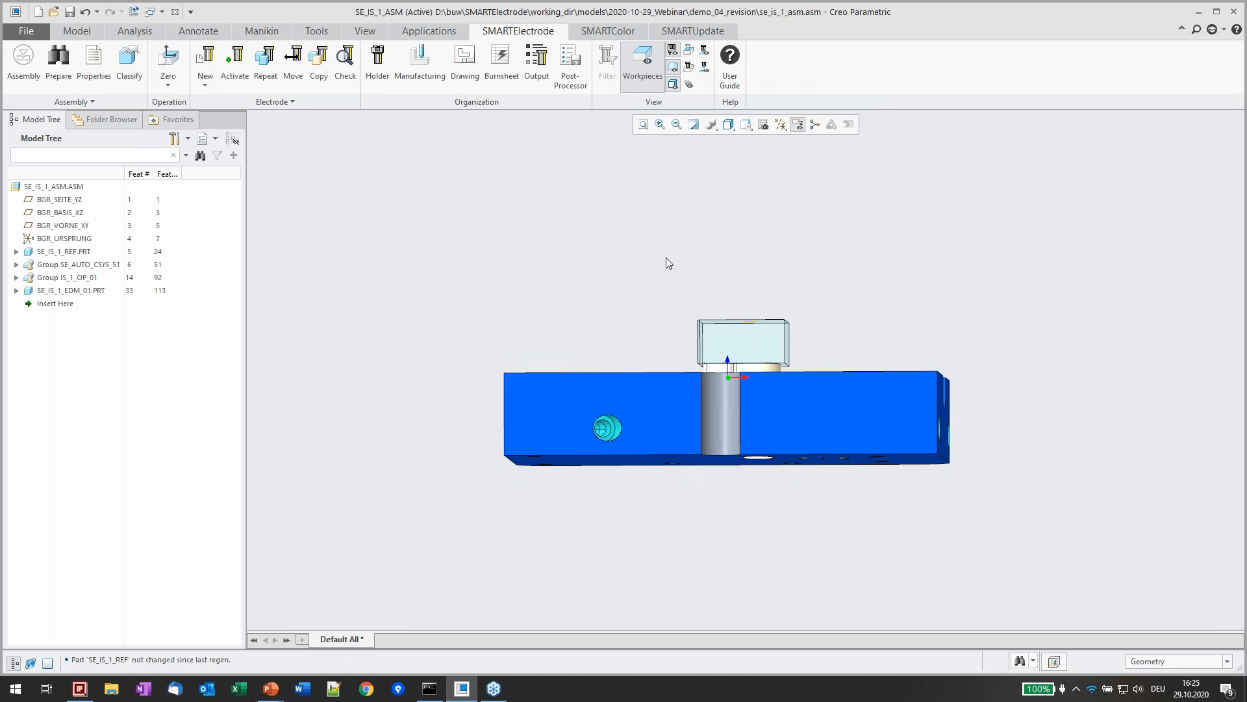
click(501, 72)
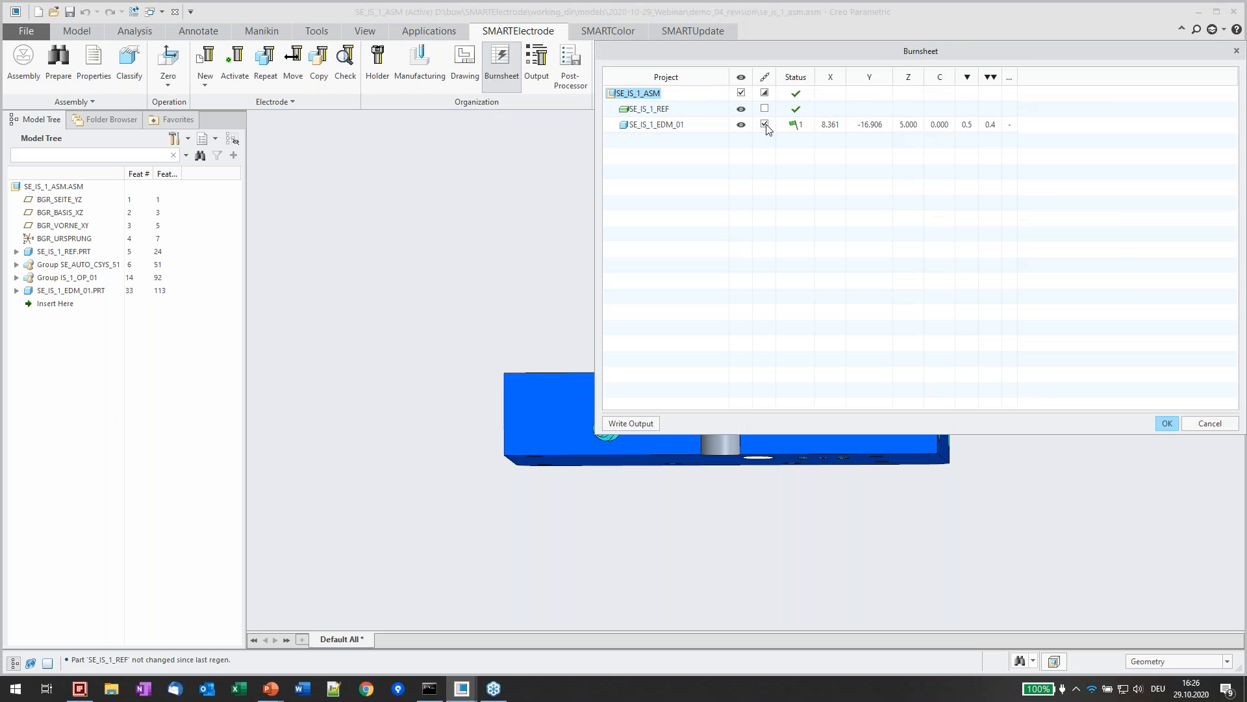
Disable modification of electrode SE_IS_1_EDM_01, enable it for SE_IS_1_REF, and accept the Burnsheet
click(765, 125)
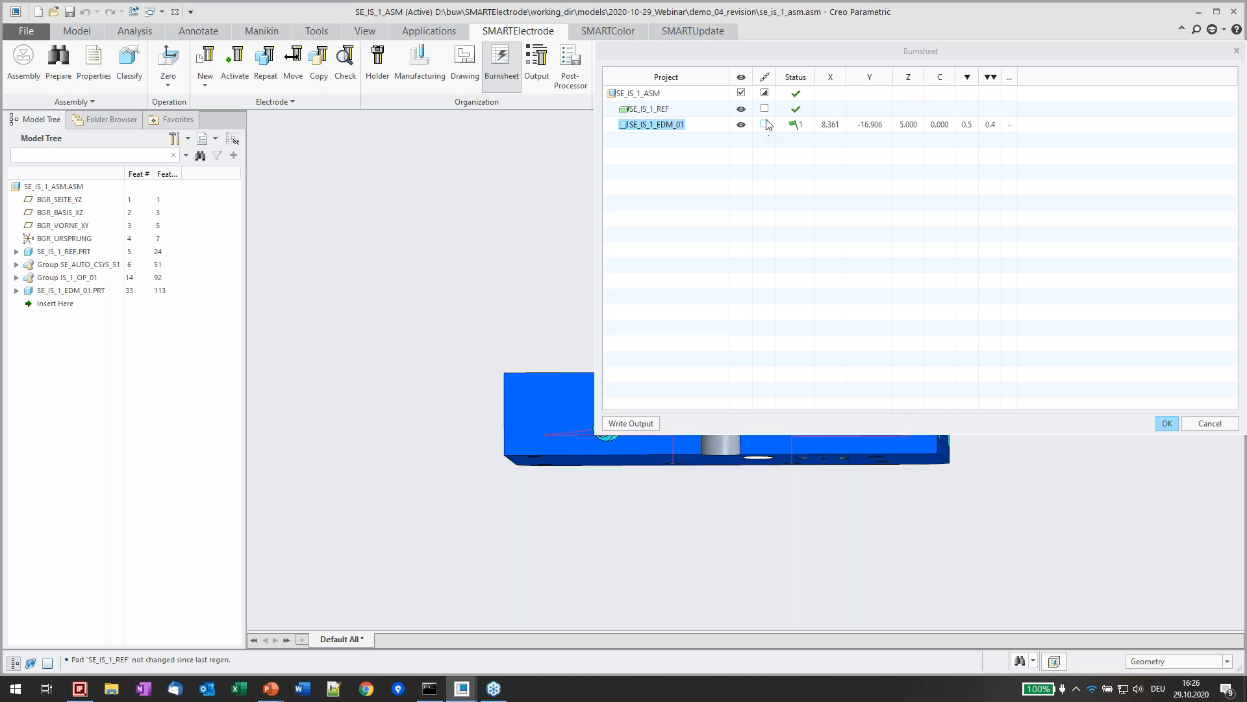
click(765, 109)
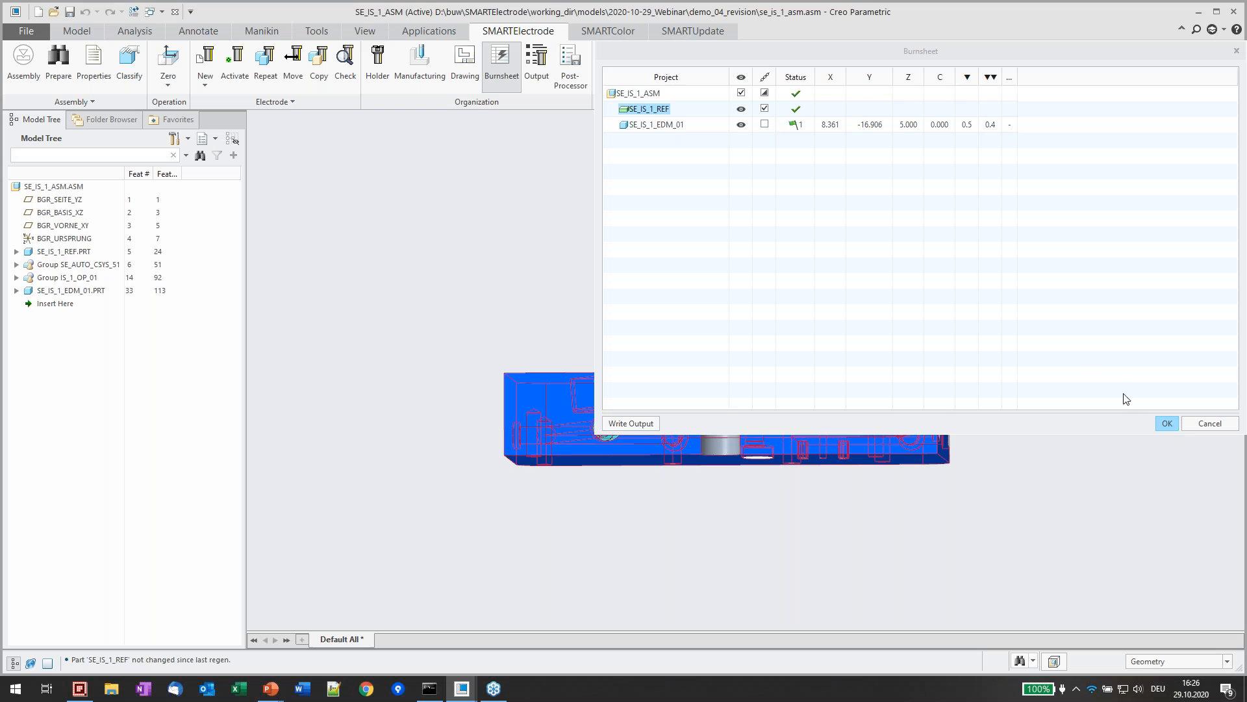
click(1166, 423)
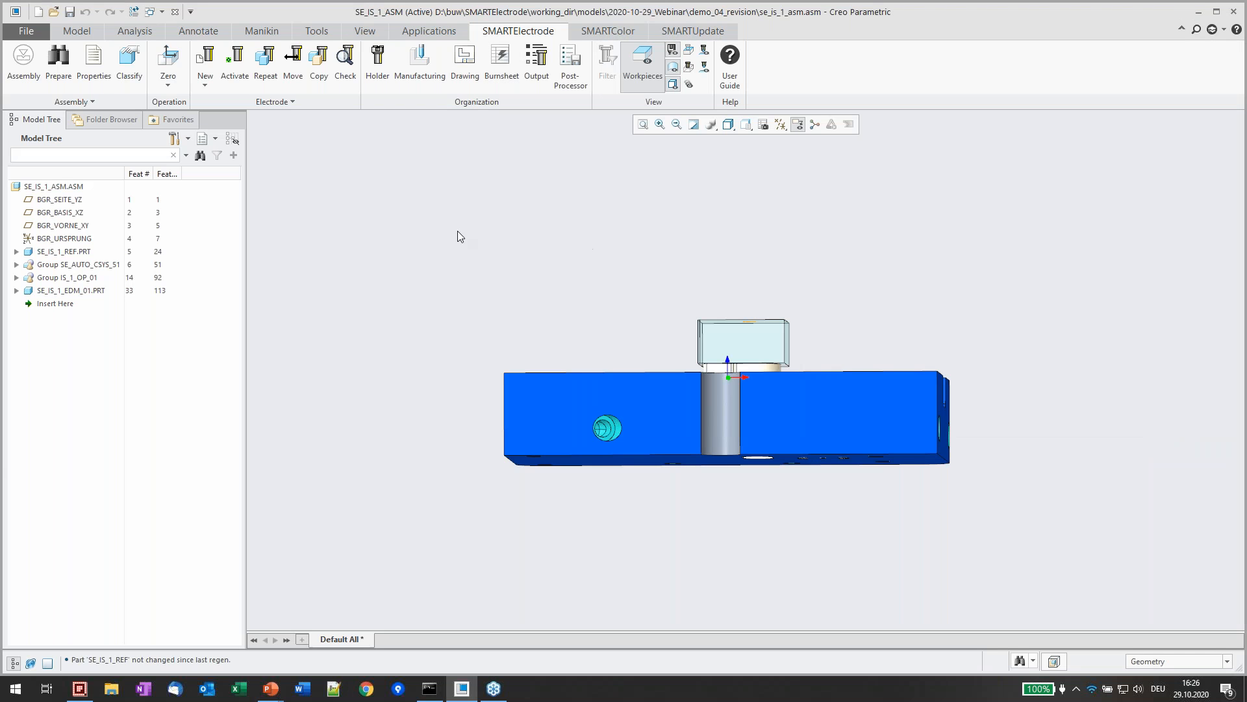
Open the assembly se_is_1_ref.asm from the demo_04_revision folder and regenerate it
click(53, 11)
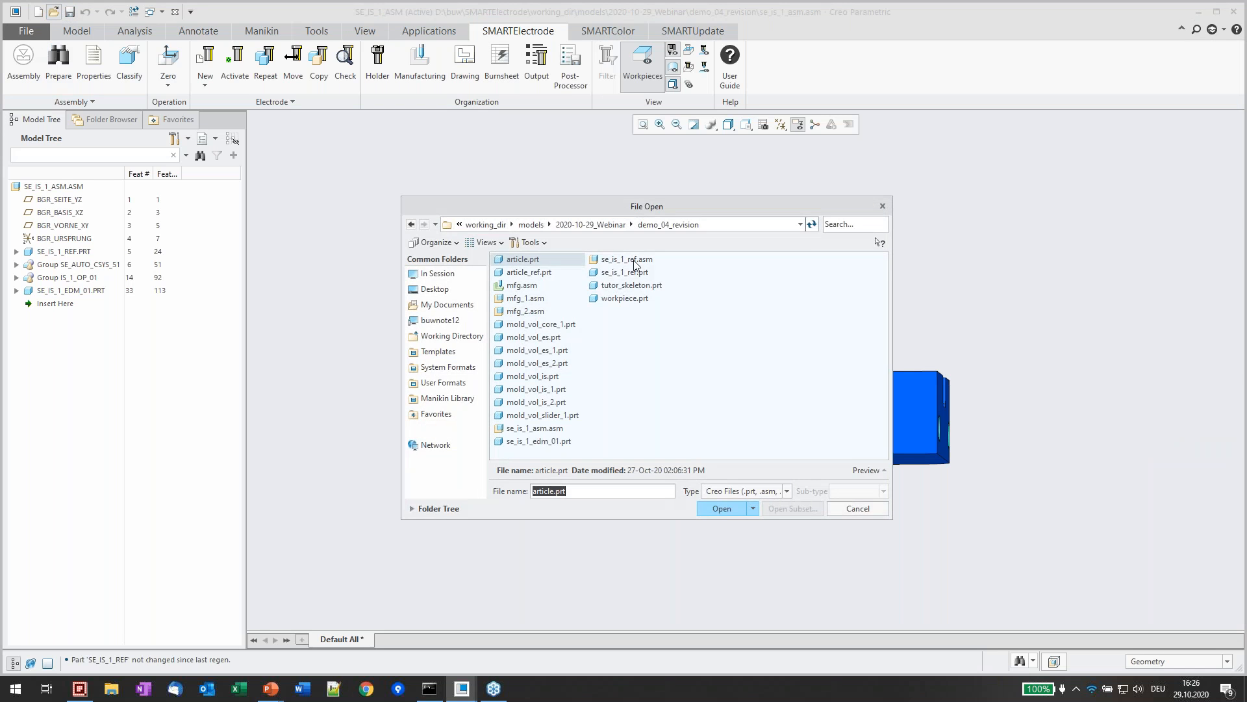
double_click(627, 258)
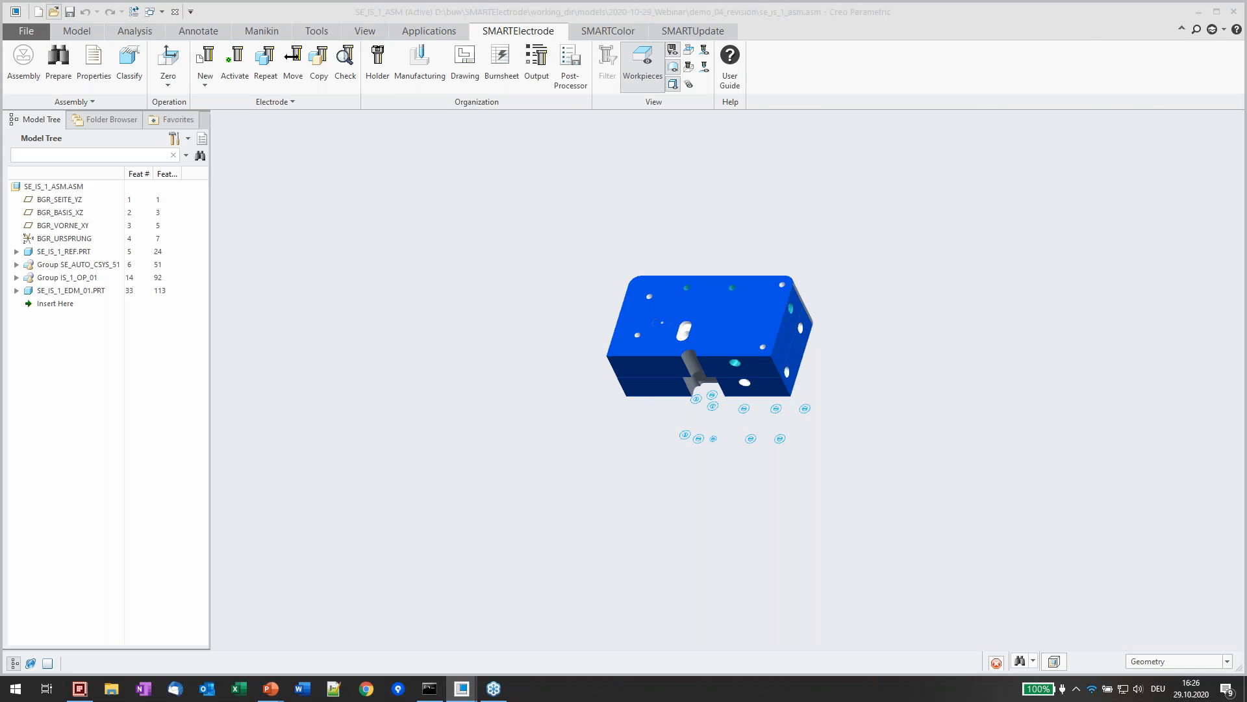
click(134, 12)
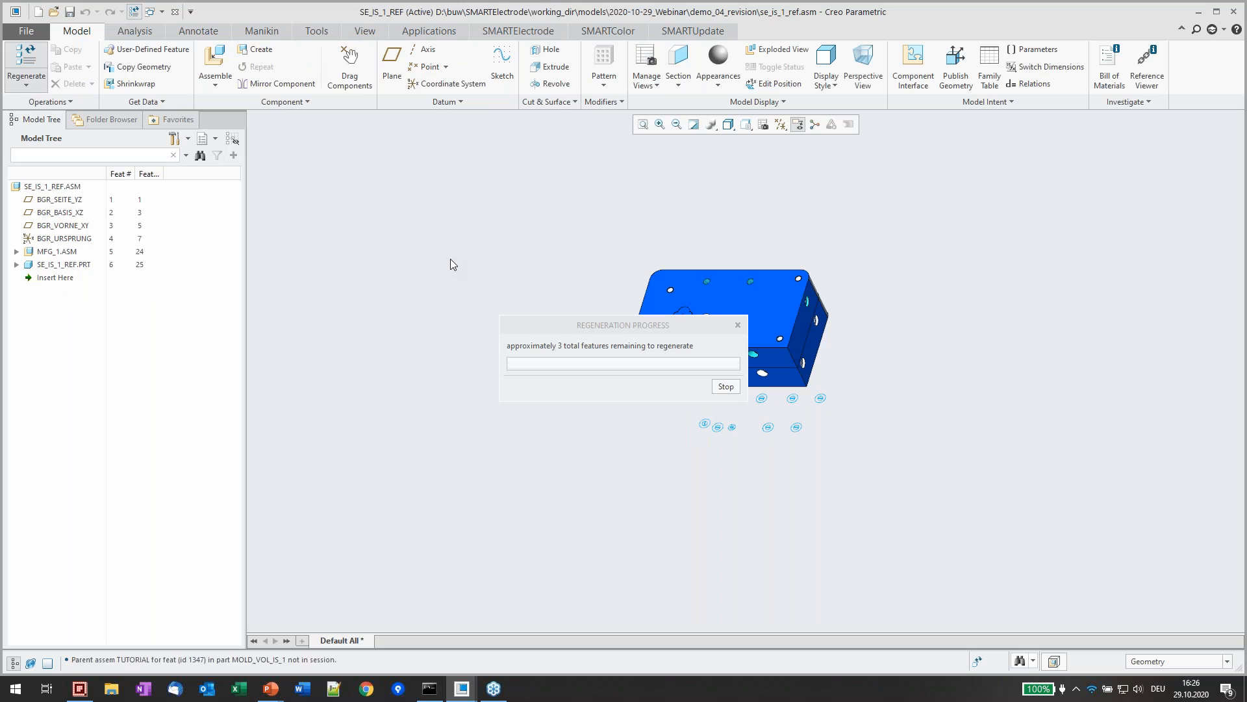
Expand SE_IS_1_REF.PRT down to its Footer's MBD feature and open the part in its own window
click(47, 265)
click(17, 265)
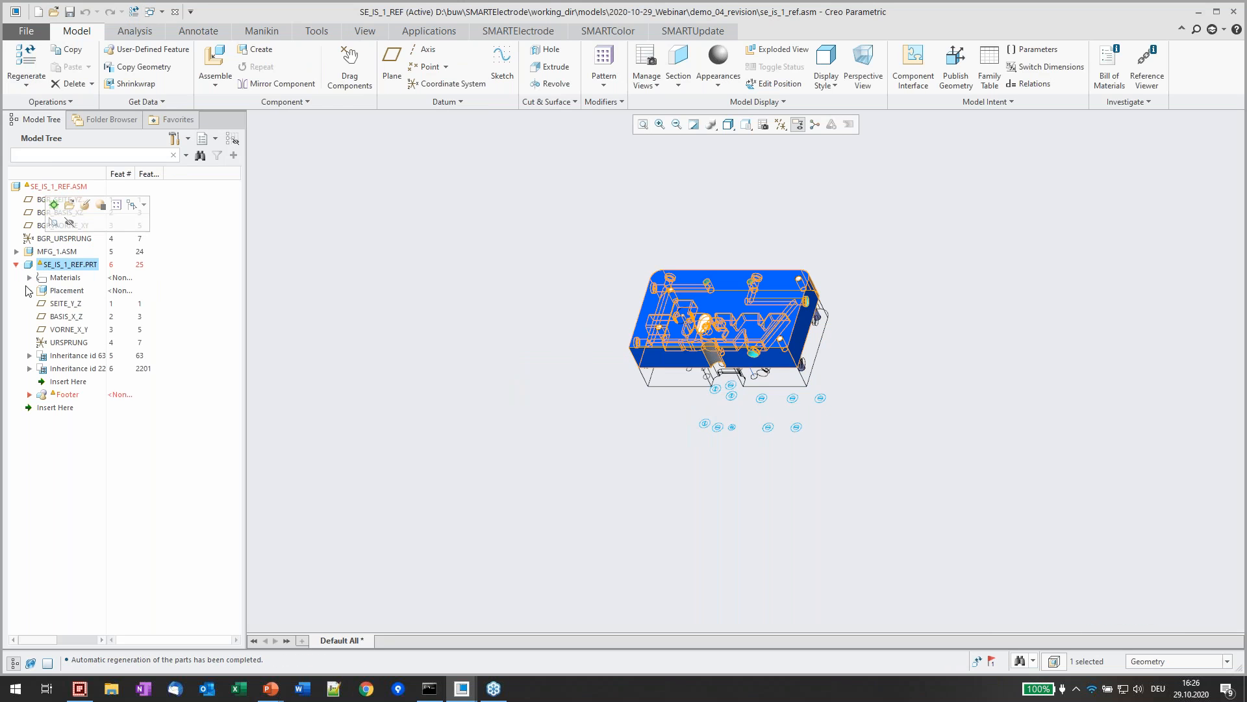
click(29, 395)
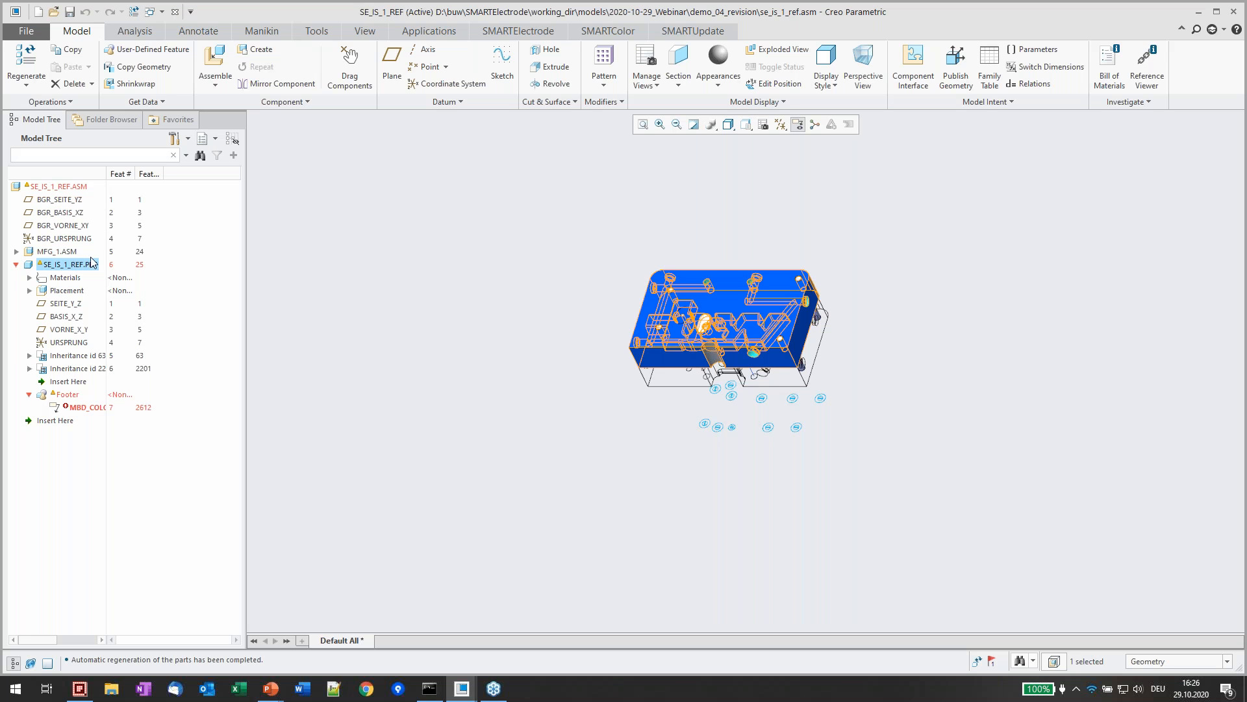
click(79, 252)
click(100, 201)
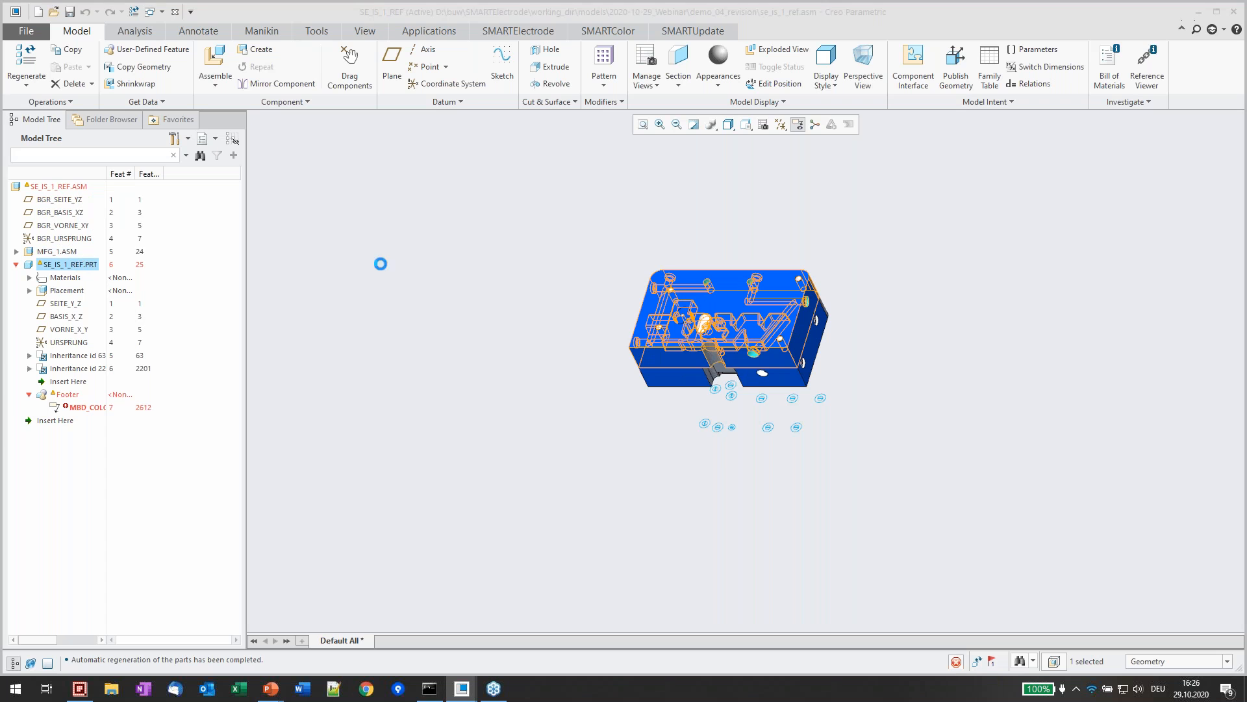
Check SE_IS_1_REF.PRT with SMARTUpdate using the SC_Surface_Parameter_Designer configuration, update the model, and close the check results
click(632, 30)
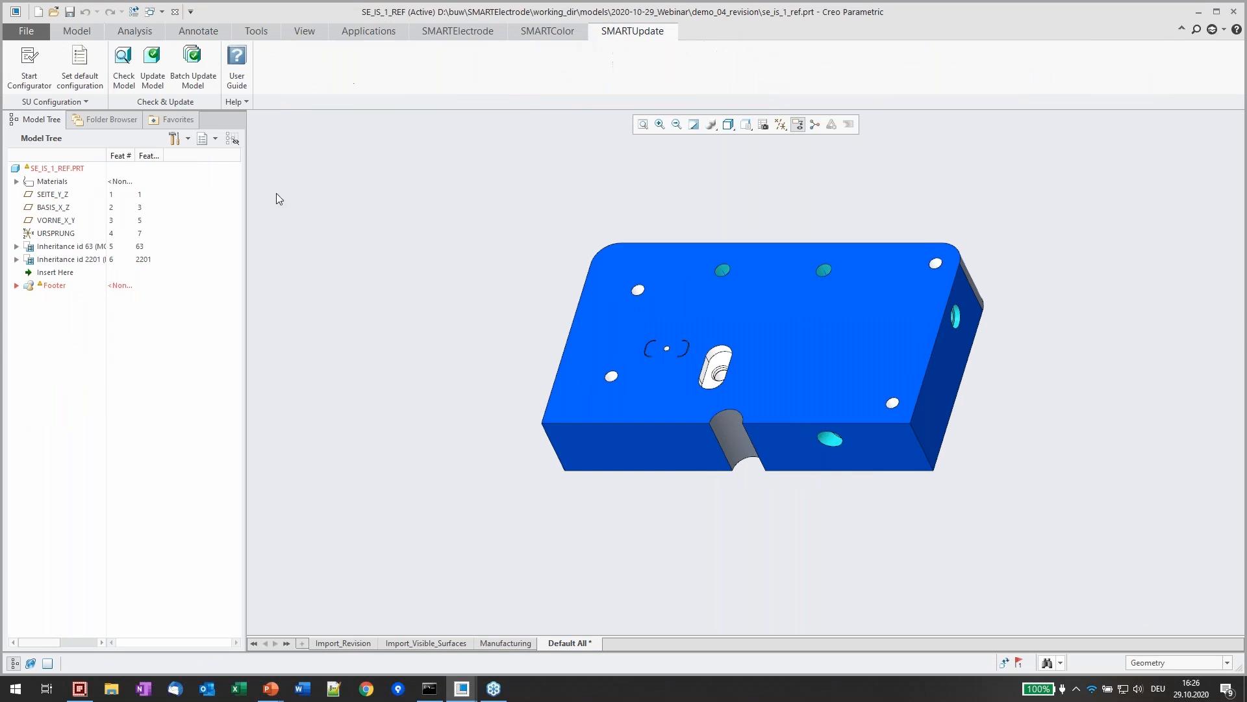
middle_drag(616, 278, 601, 180)
scroll(555, 350, up, 3)
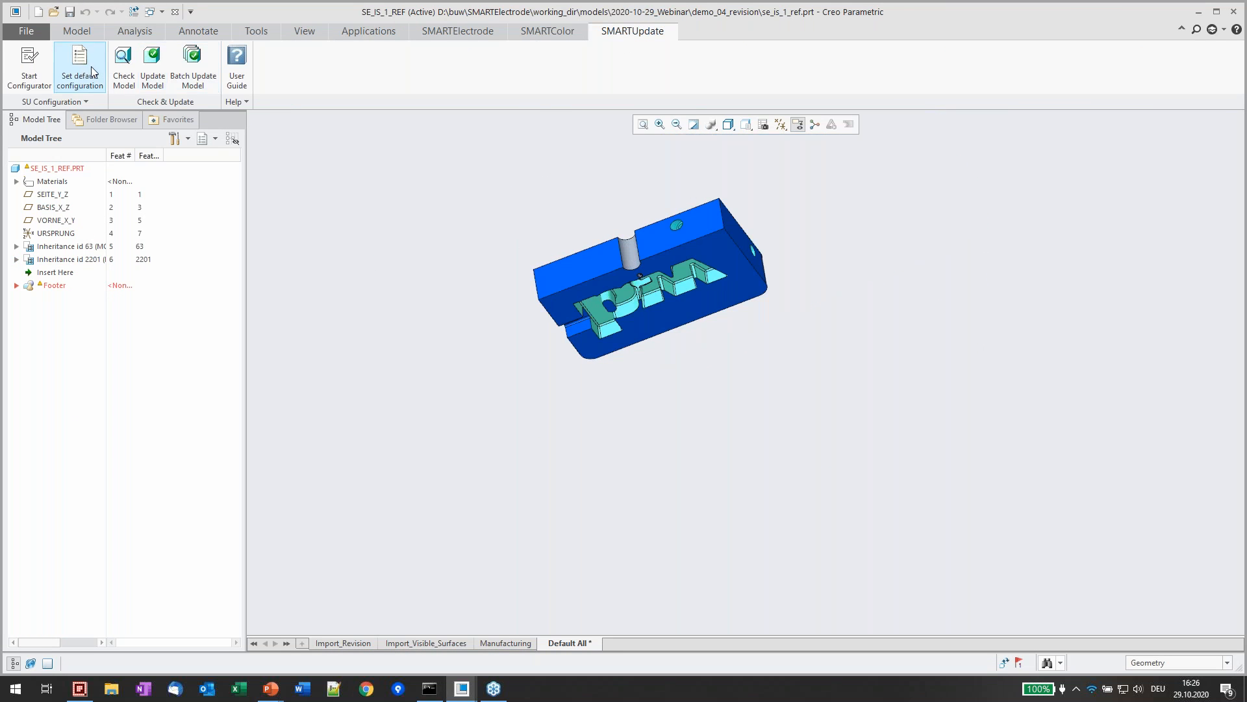
click(120, 79)
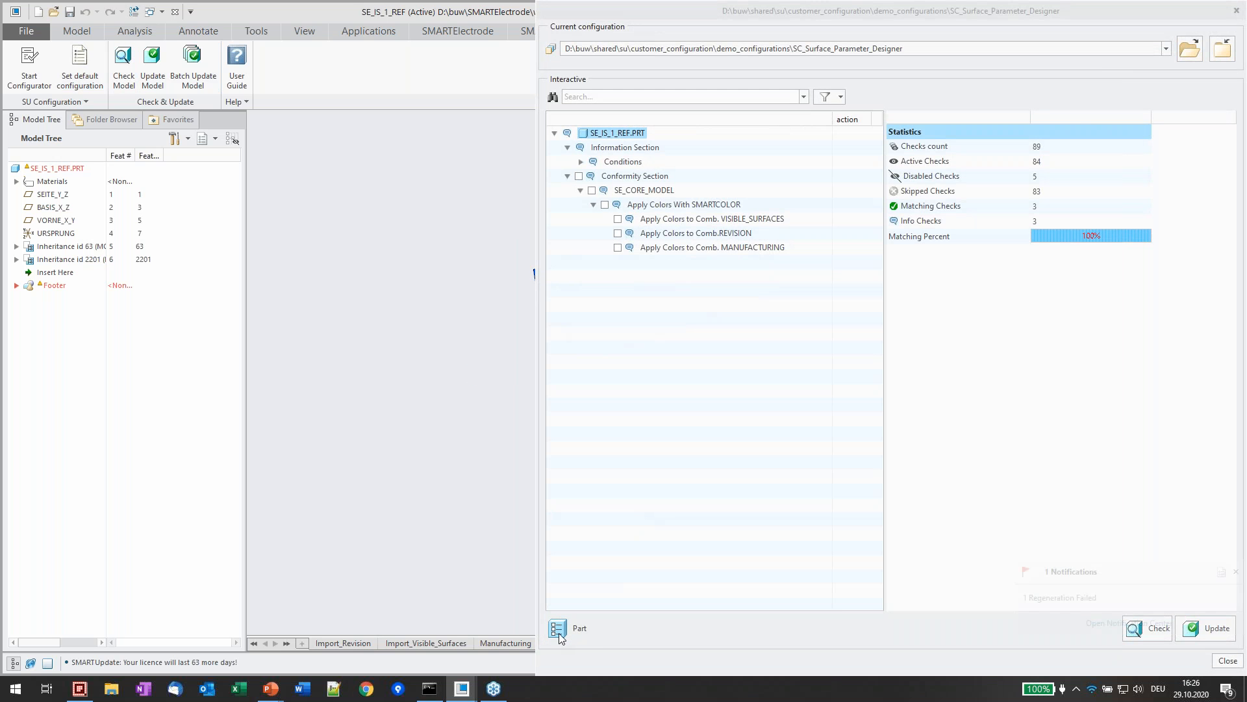
click(1211, 628)
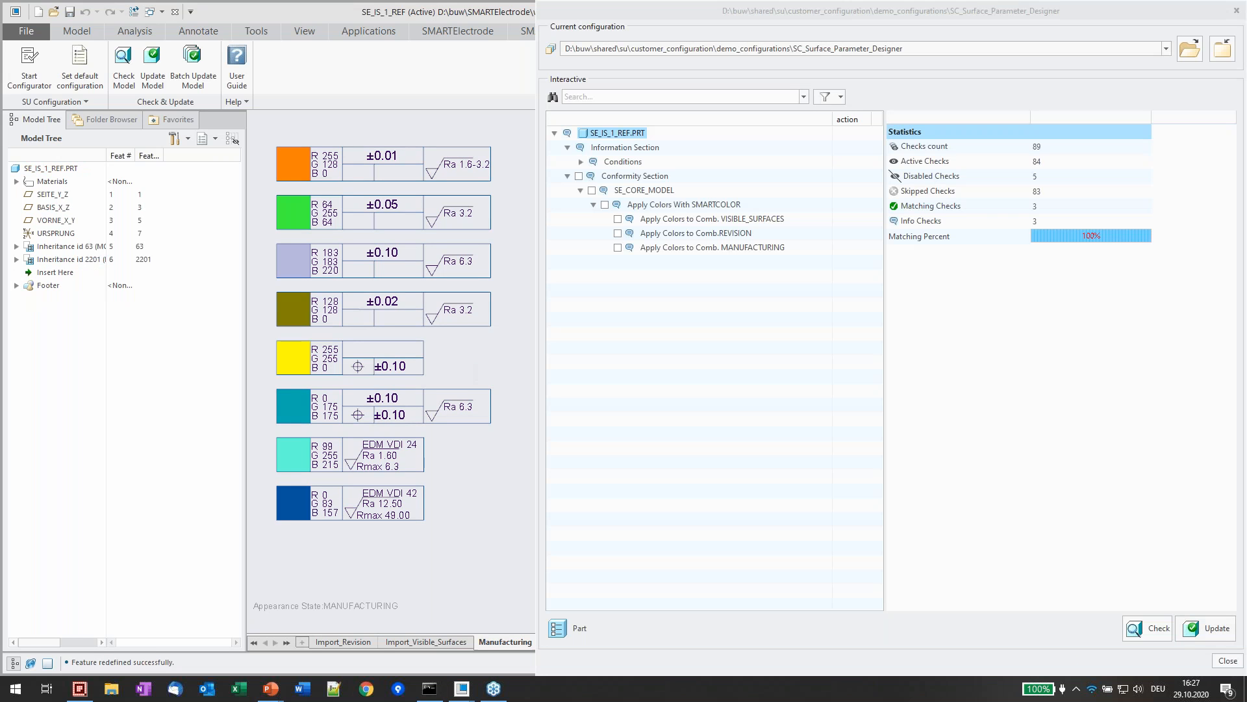
click(1228, 662)
Show the Import_Revision combined state to examine the revision-colored surfaces, and return to the SE_IS_1_ASM assembly
mouse_move(712, 446)
middle_down()
mouse_move(704, 195)
mouse_move(682, 201)
mouse_move(741, 419)
mouse_move(721, 417)
mouse_move(719, 430)
middle_up()
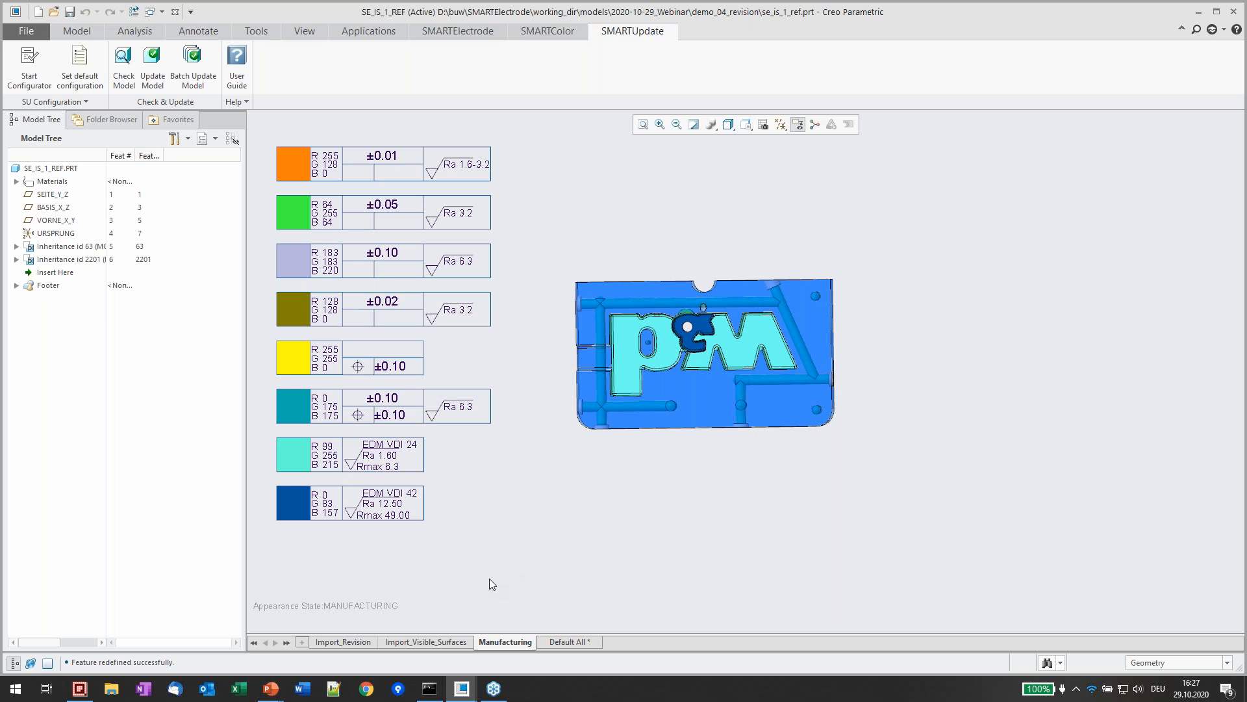
click(343, 642)
middle_drag(676, 363, 725, 231)
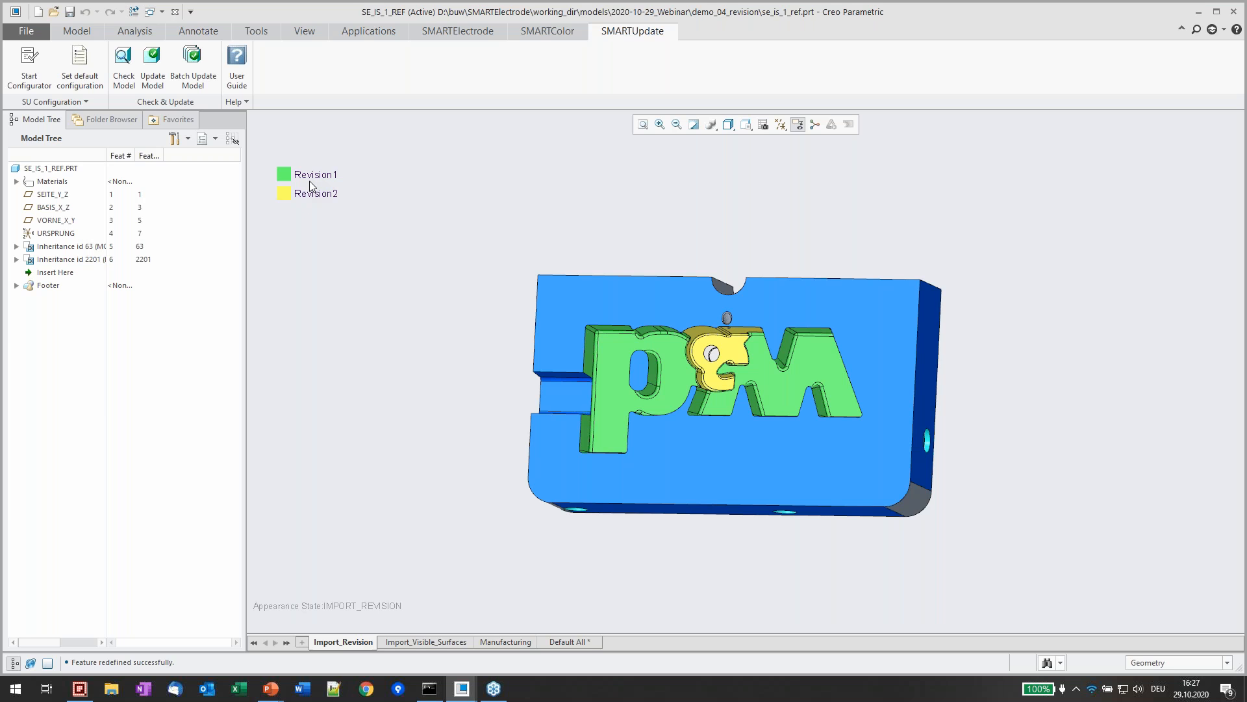
shift+middle_drag(533, 220, 520, 225)
click(176, 14)
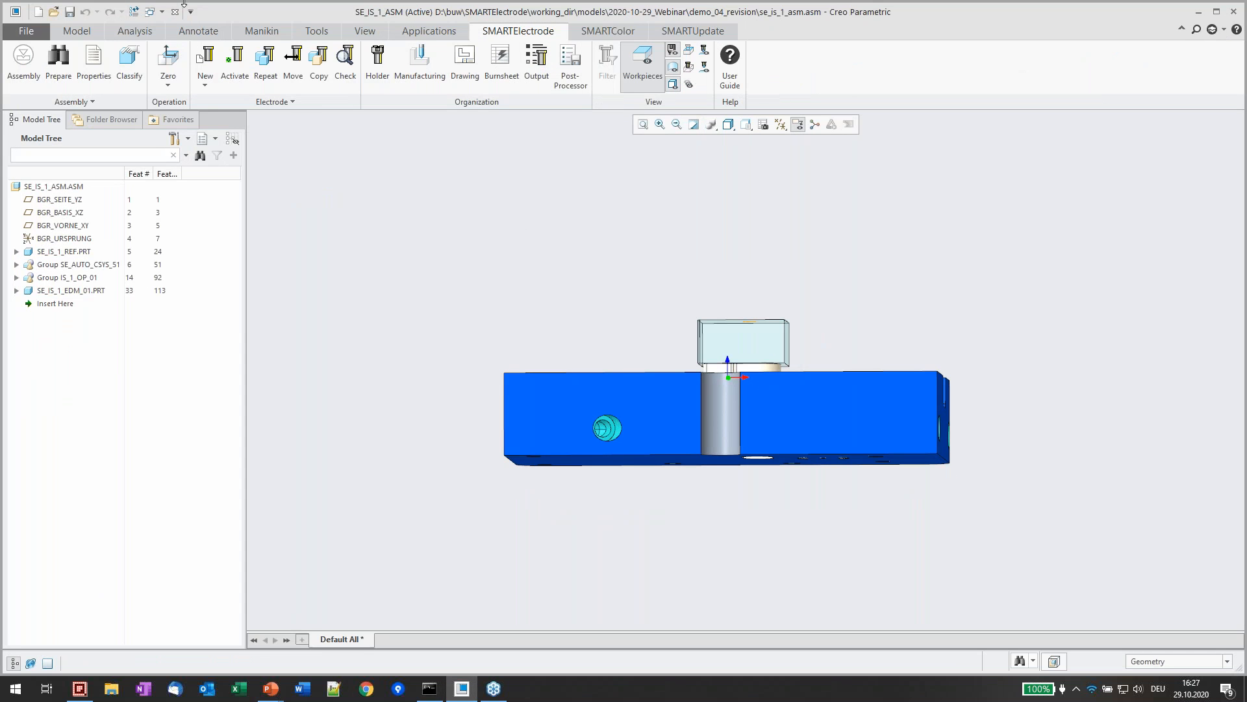
Display the workpiece as wireframe and examine the electrode's lower end against the revised cavity floor
click(690, 68)
middle_drag(854, 347, 729, 412)
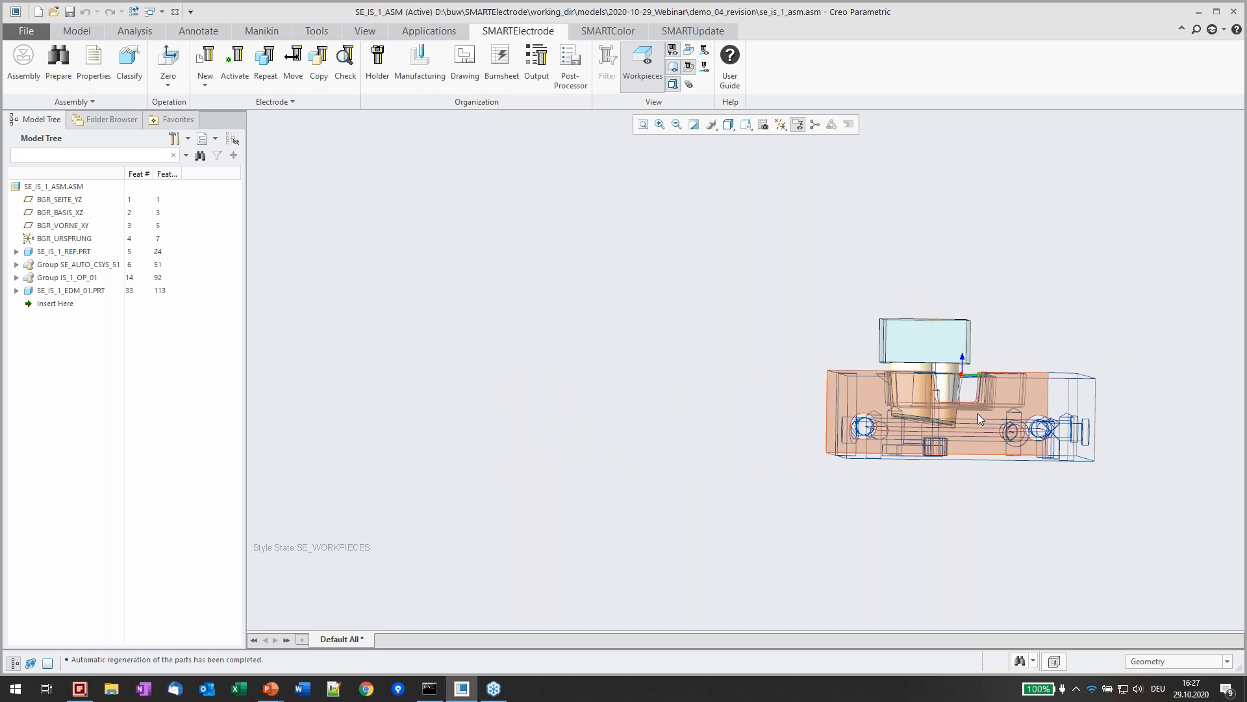
scroll(929, 438, down, 8)
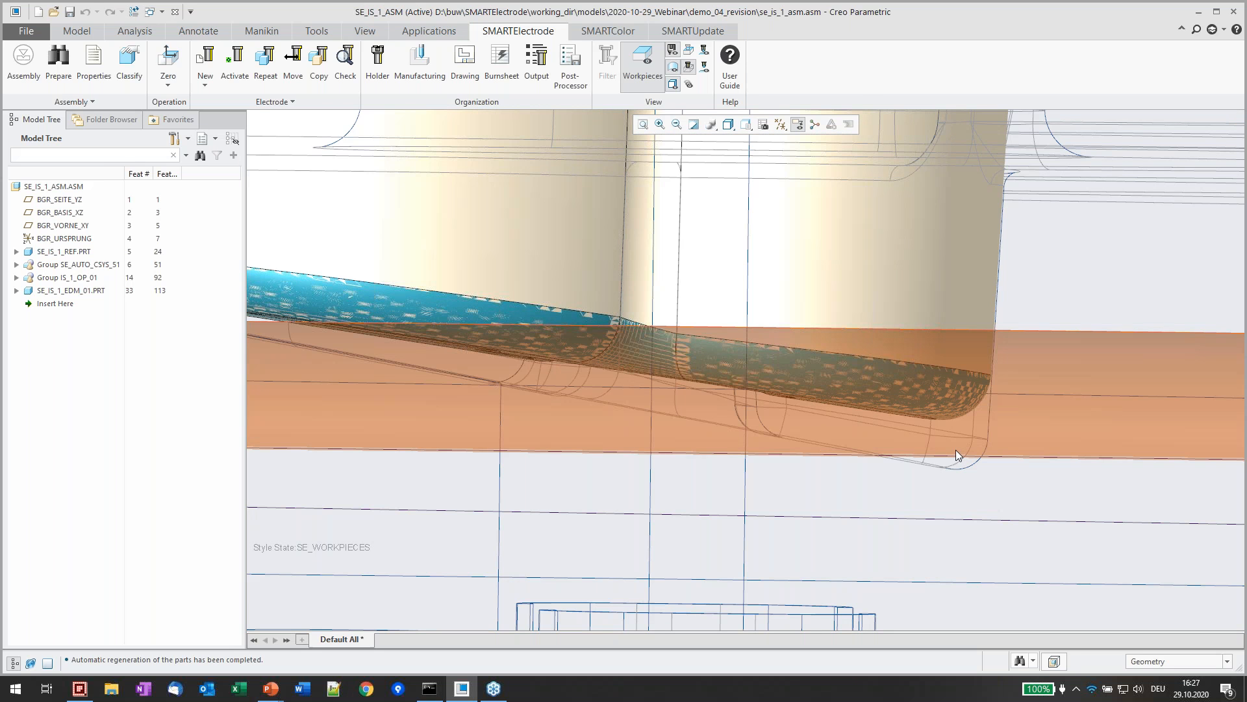
click(957, 449)
scroll(689, 428, up, 6)
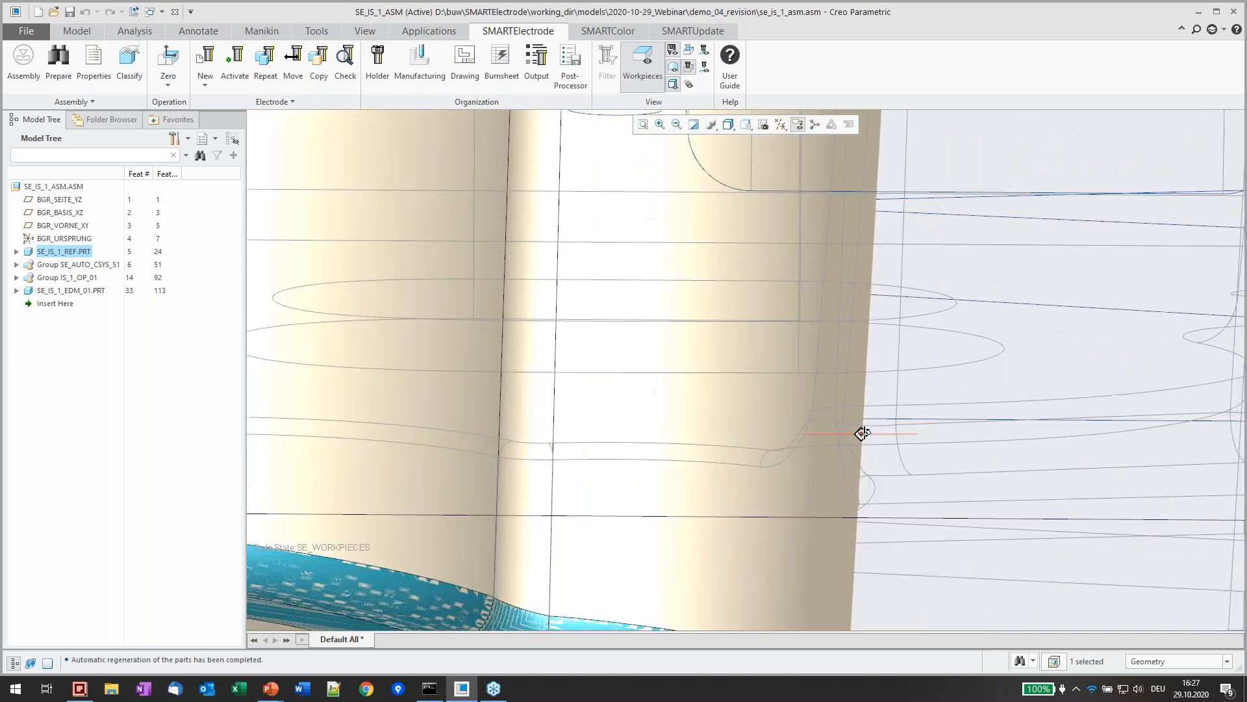
scroll(812, 449, up, 10)
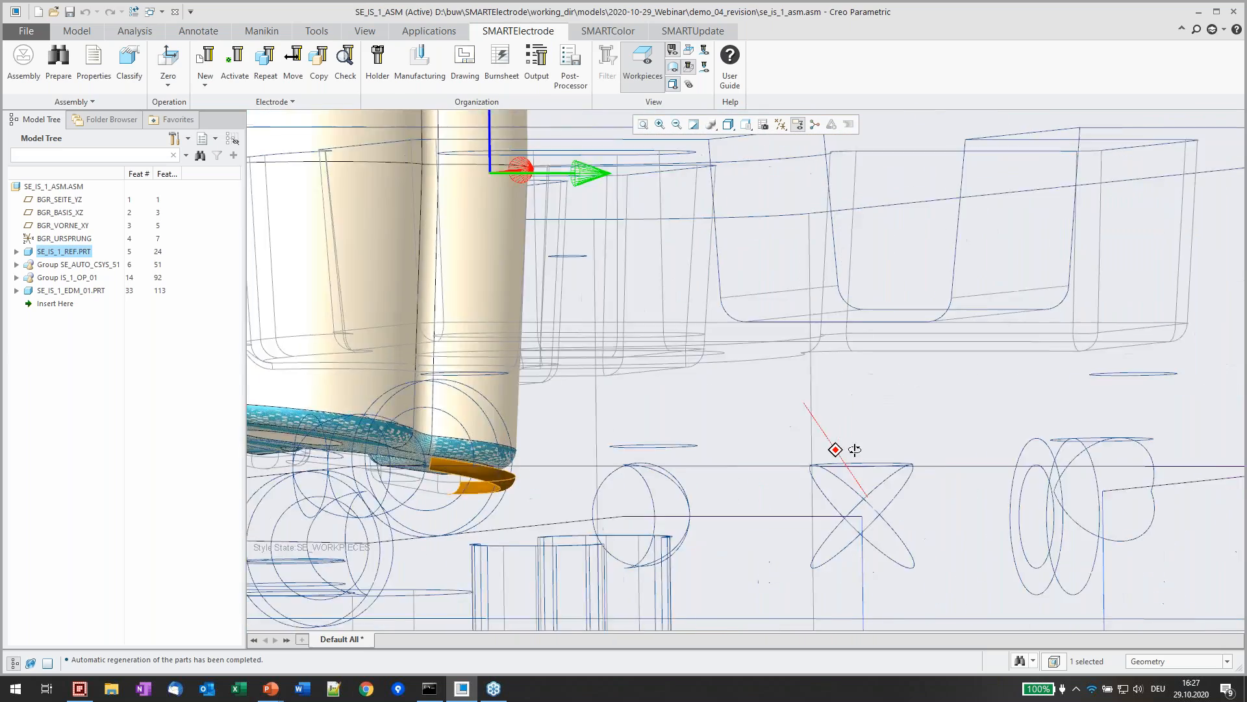
shift+middle_drag(697, 505, 701, 459)
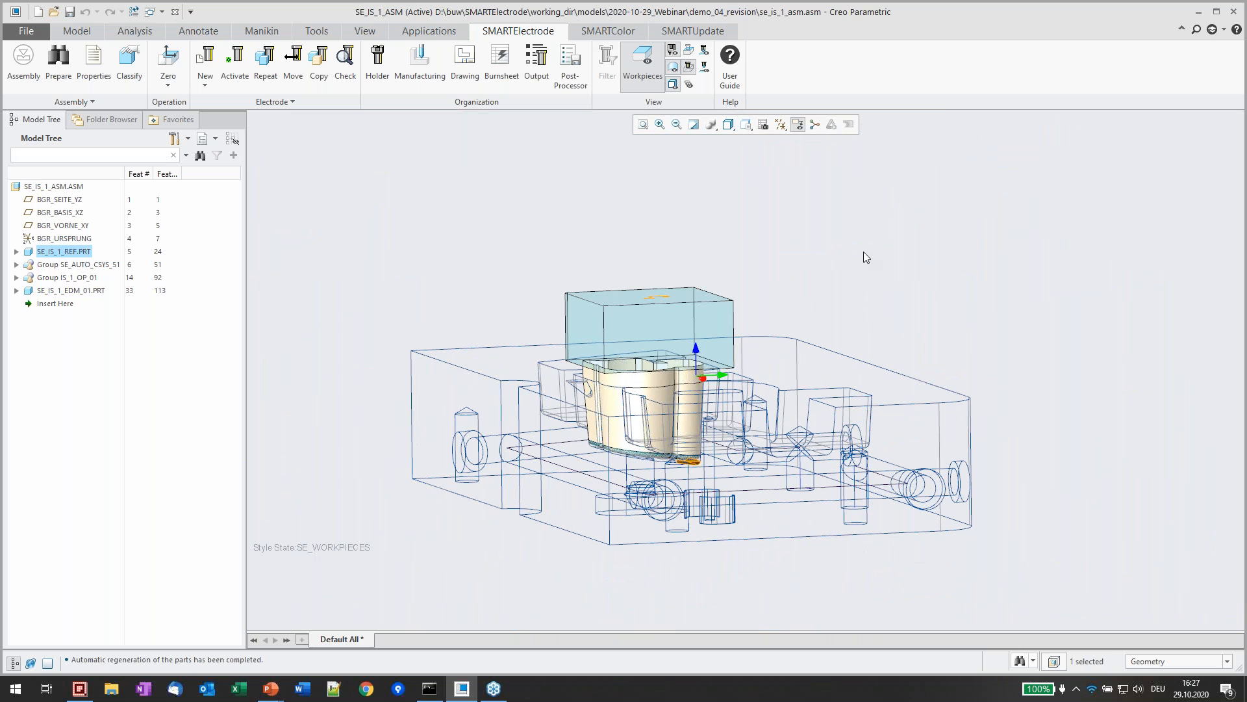
click(864, 252)
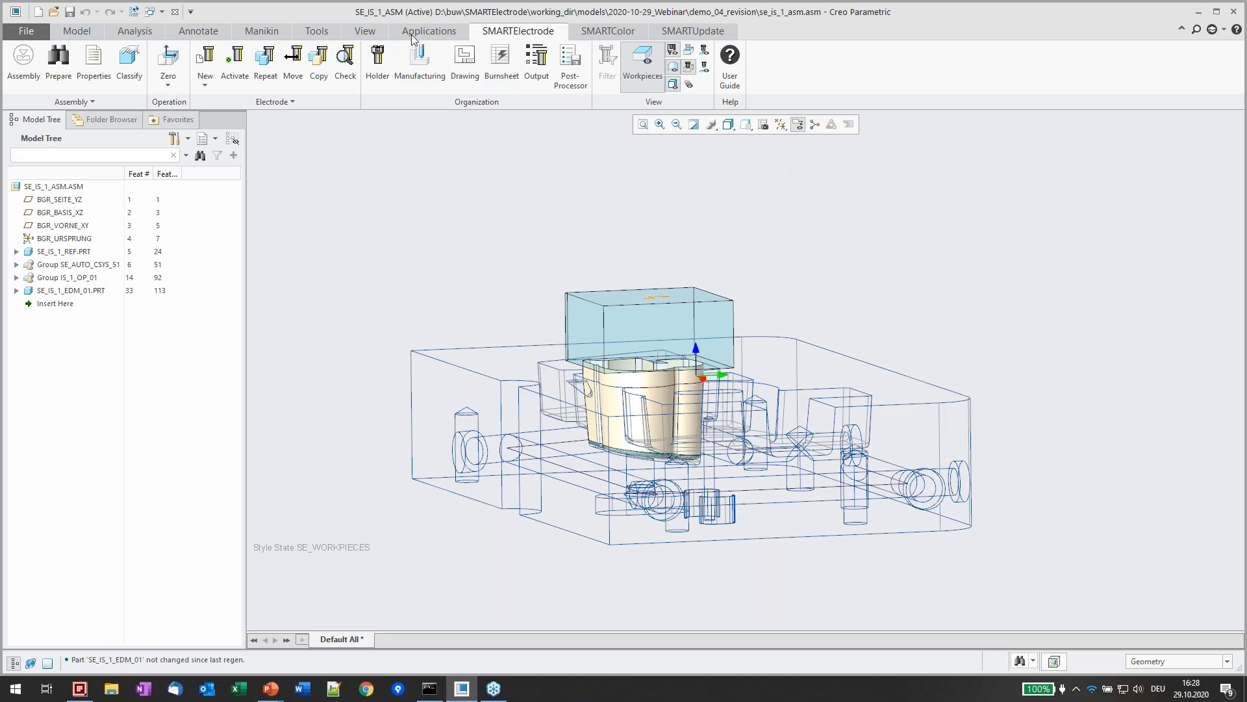
Copy the electrode SE_IS_1_EDM_01 within the assembly
click(319, 65)
click(706, 354)
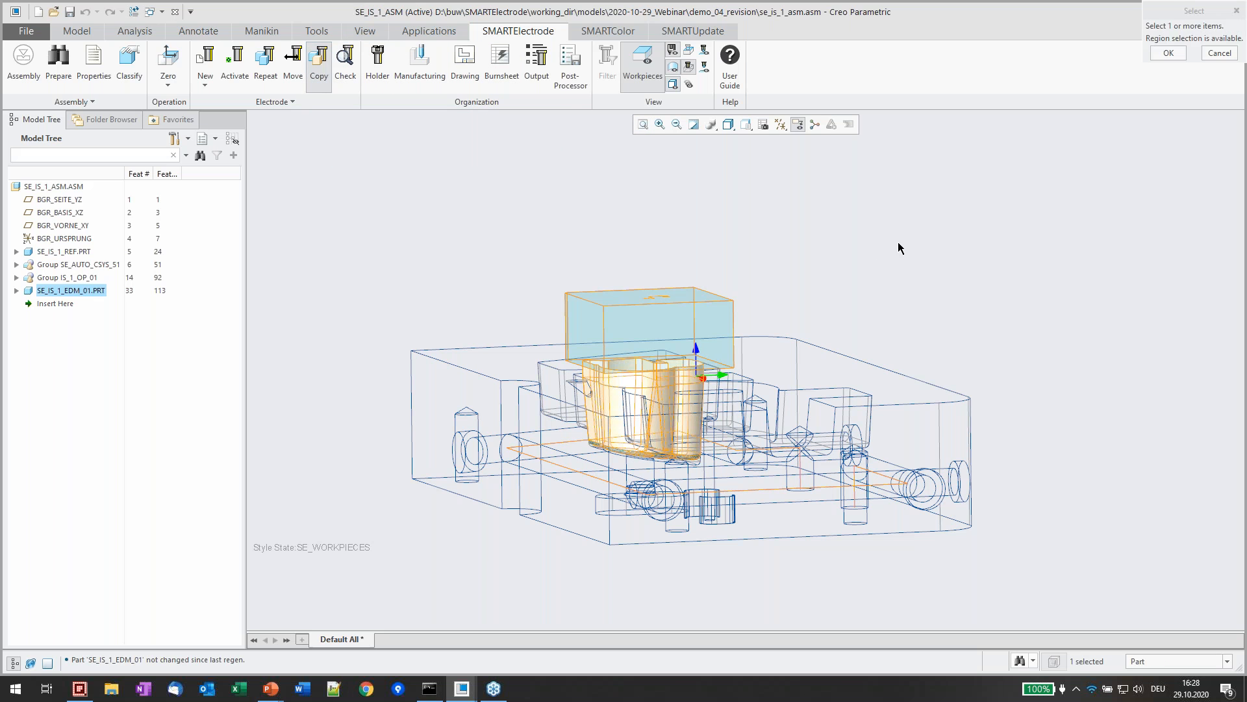
middle_click(899, 245)
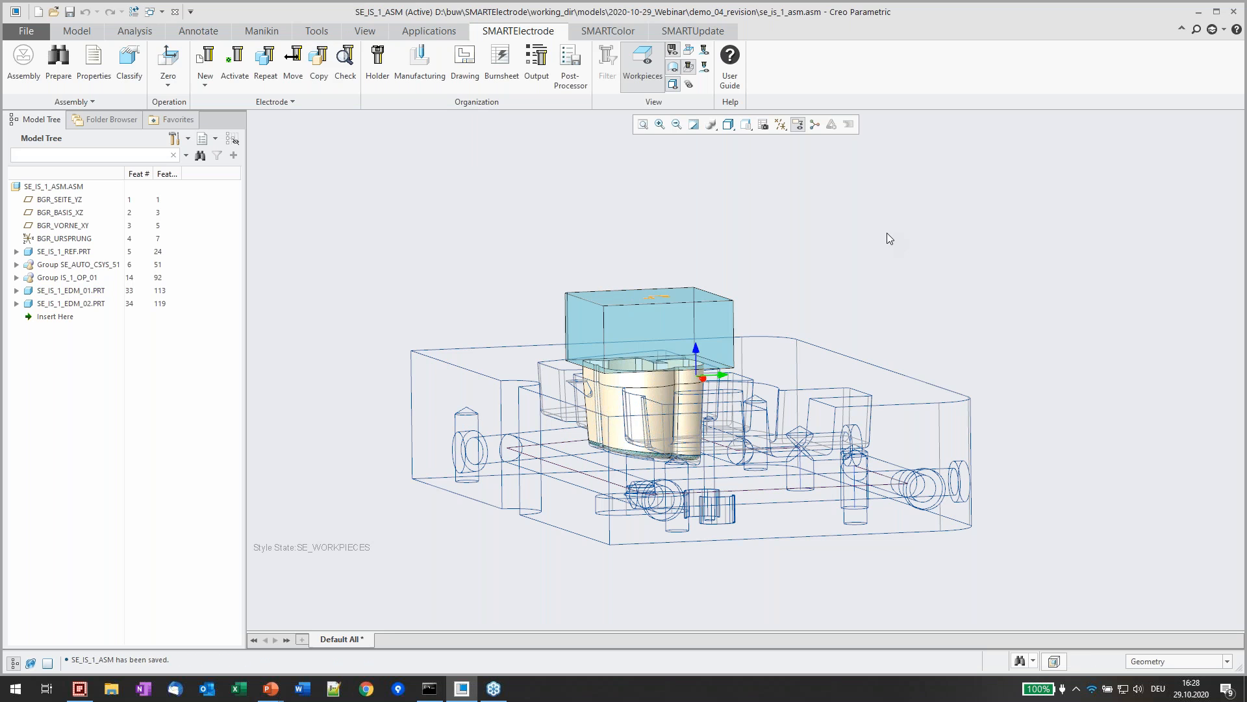
Enable modification of the copied electrode SE_IS_1_EDM_02 in the Burnsheet and accept it
click(502, 80)
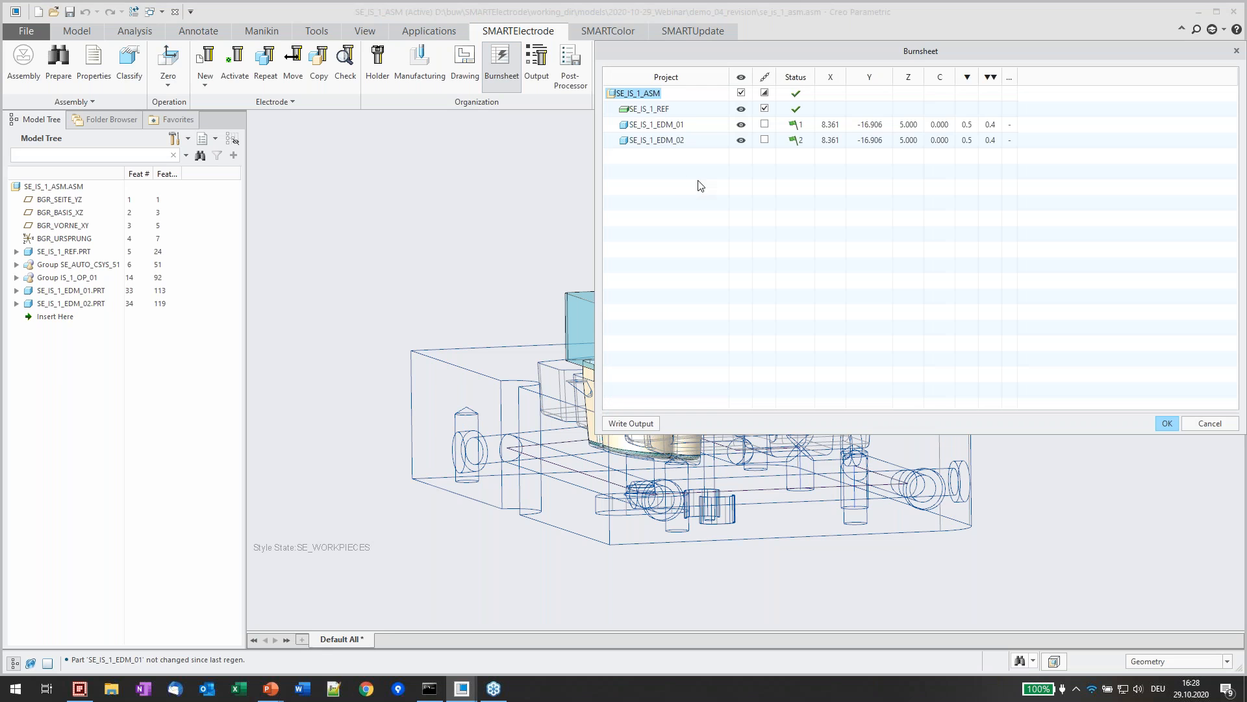
click(765, 140)
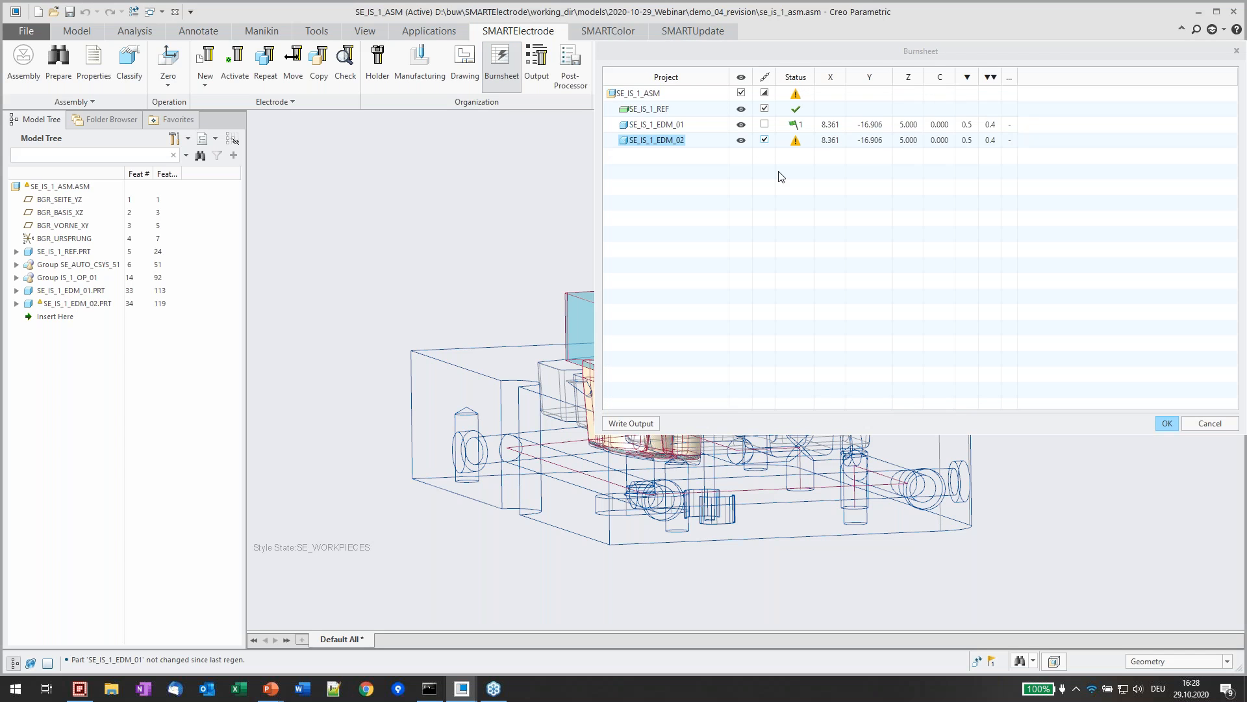
mouse_move(797, 144)
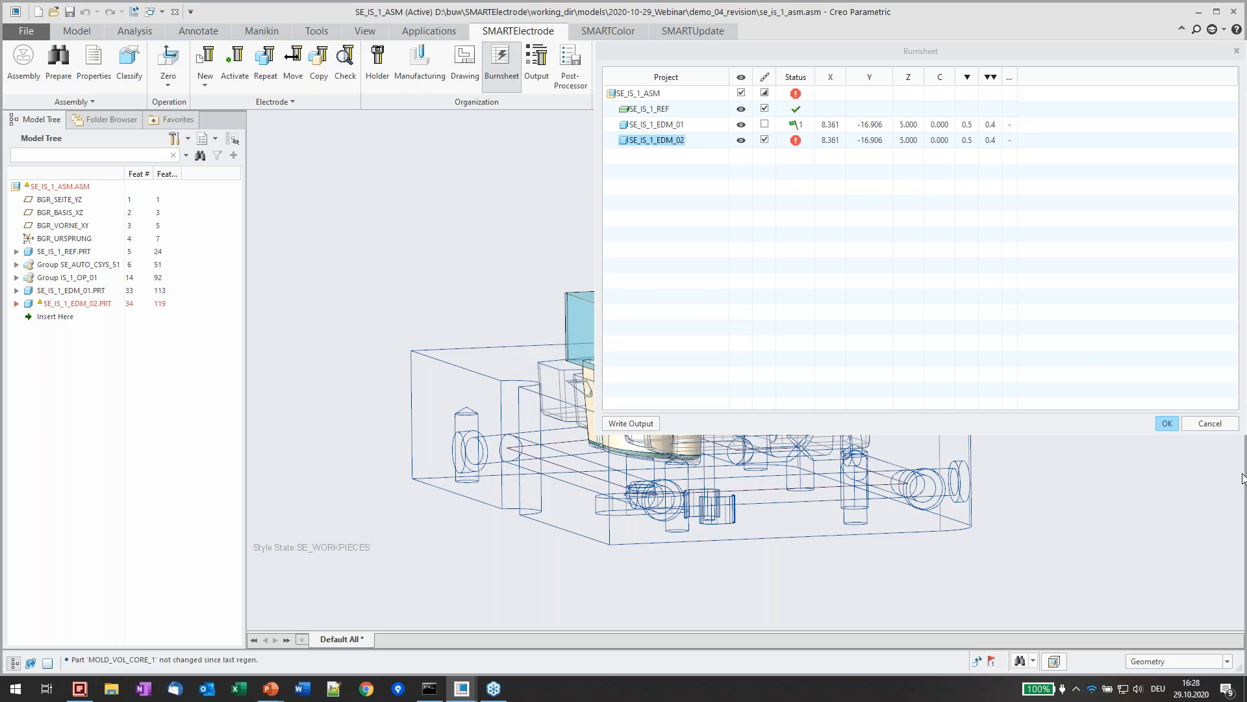
click(1168, 424)
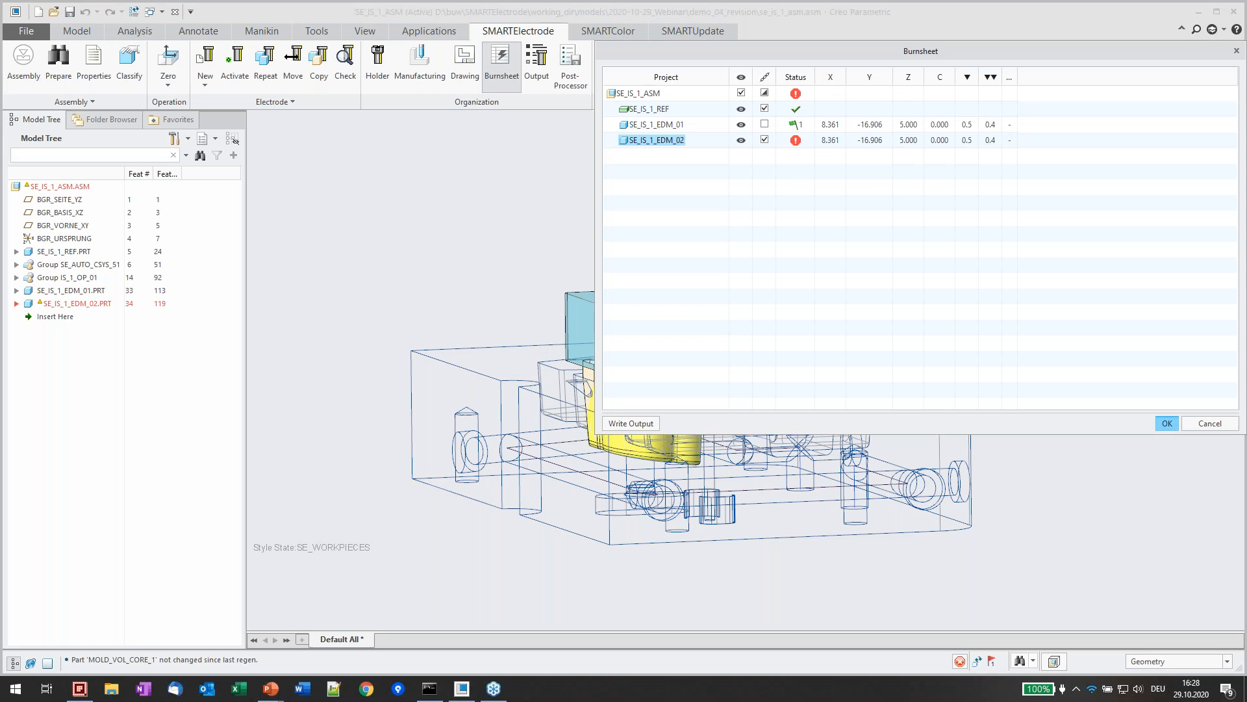
Activate electrode SE_IS_1_EDM_02 and expand its group REGION_211 so the full feature names are readable
click(60, 303)
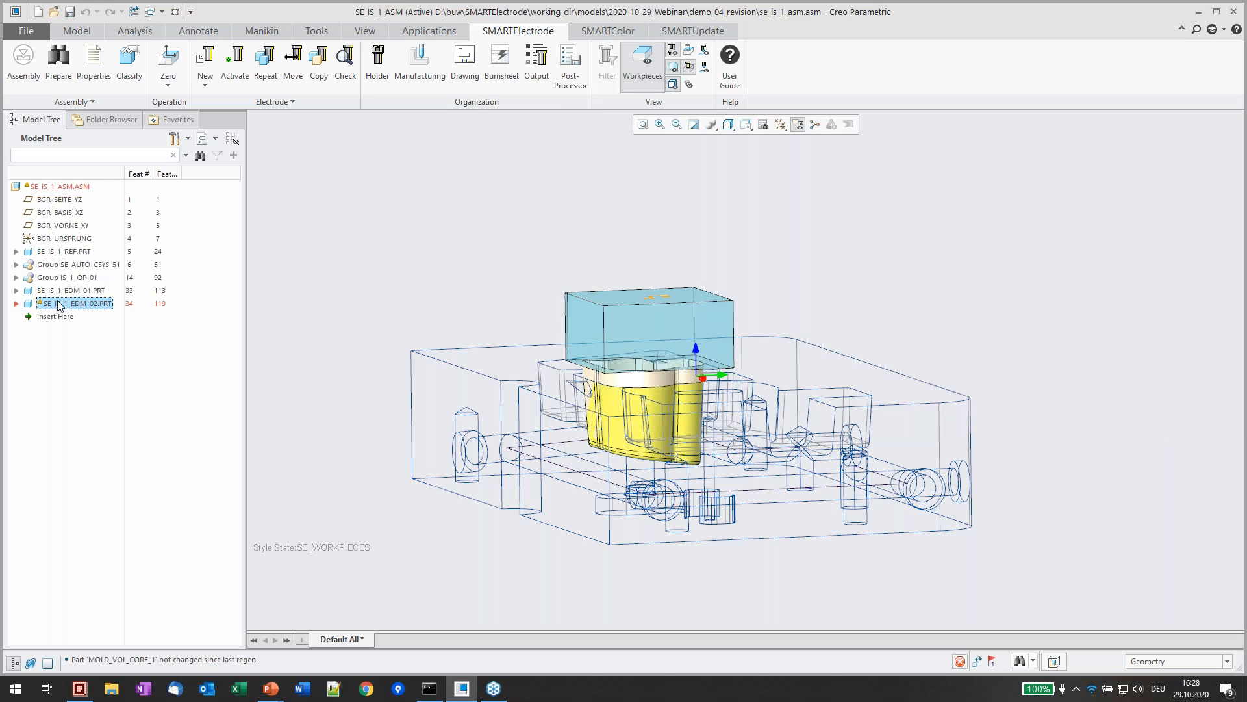
click(65, 240)
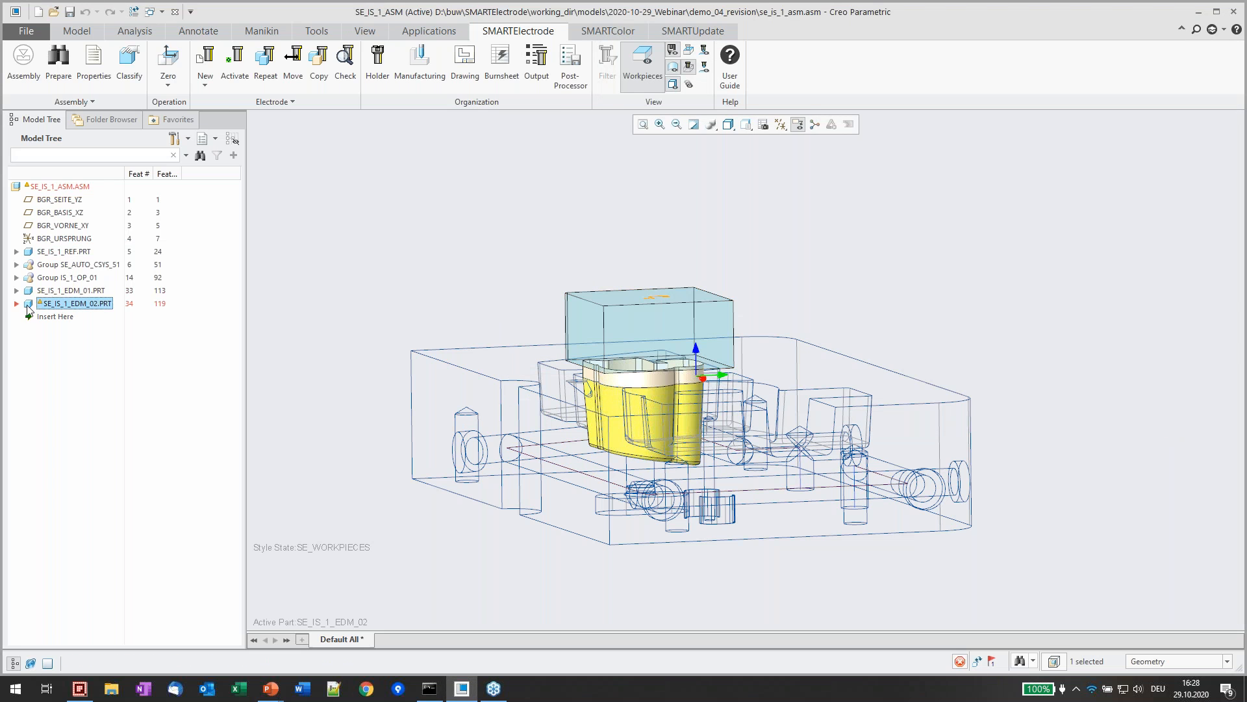
drag(244, 338, 265, 337)
click(78, 407)
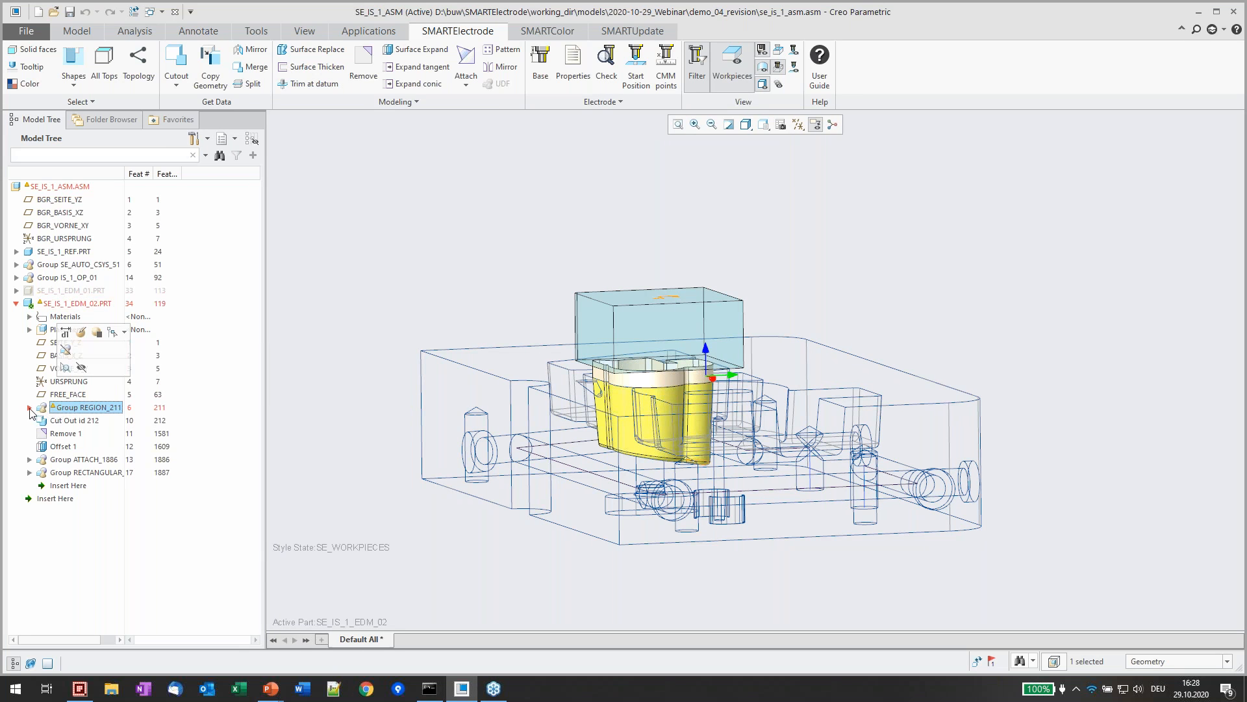
click(29, 408)
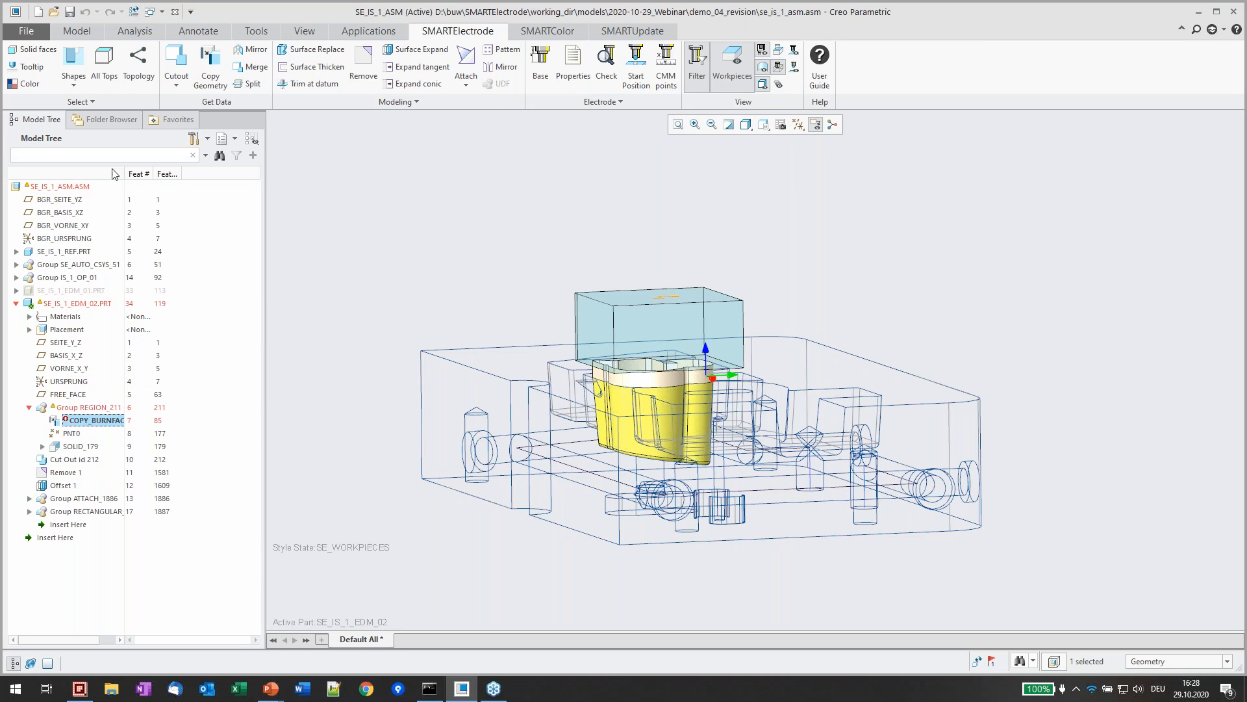
drag(125, 174, 153, 172)
middle_drag(626, 376, 656, 402)
shift+middle_drag(491, 440, 725, 438)
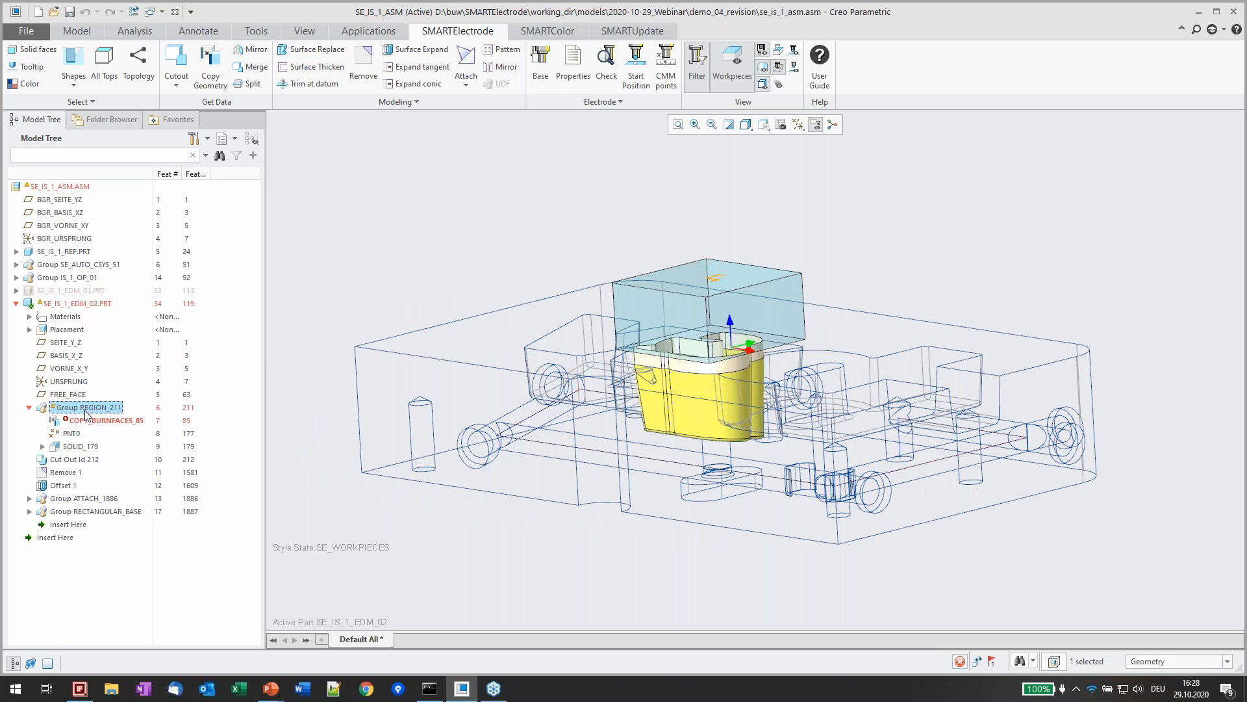
Try to delete the COPY_BURNFACES_85 feature from group REGION_211
key(Delete)
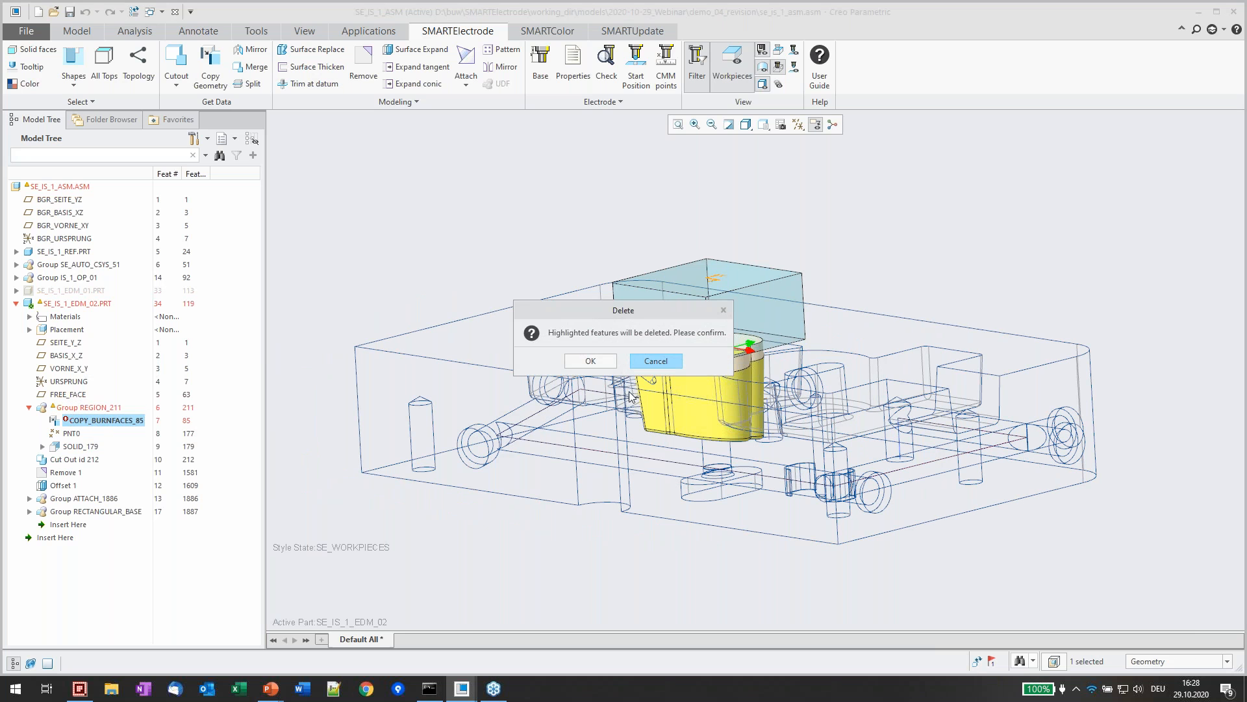
click(653, 361)
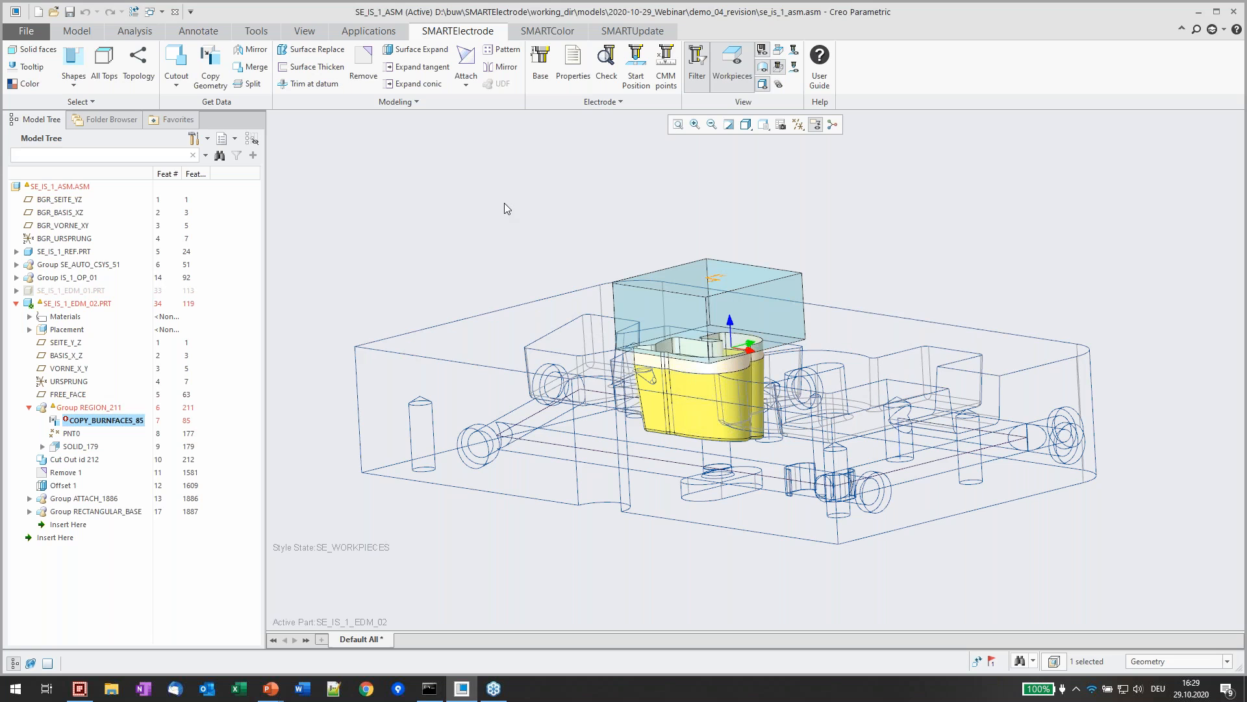
Make the COPY_BURNFACES_85 feature of electrode SE_IS_1_EDM_02 use backups for its failed references and stop updating
right_click(109, 422)
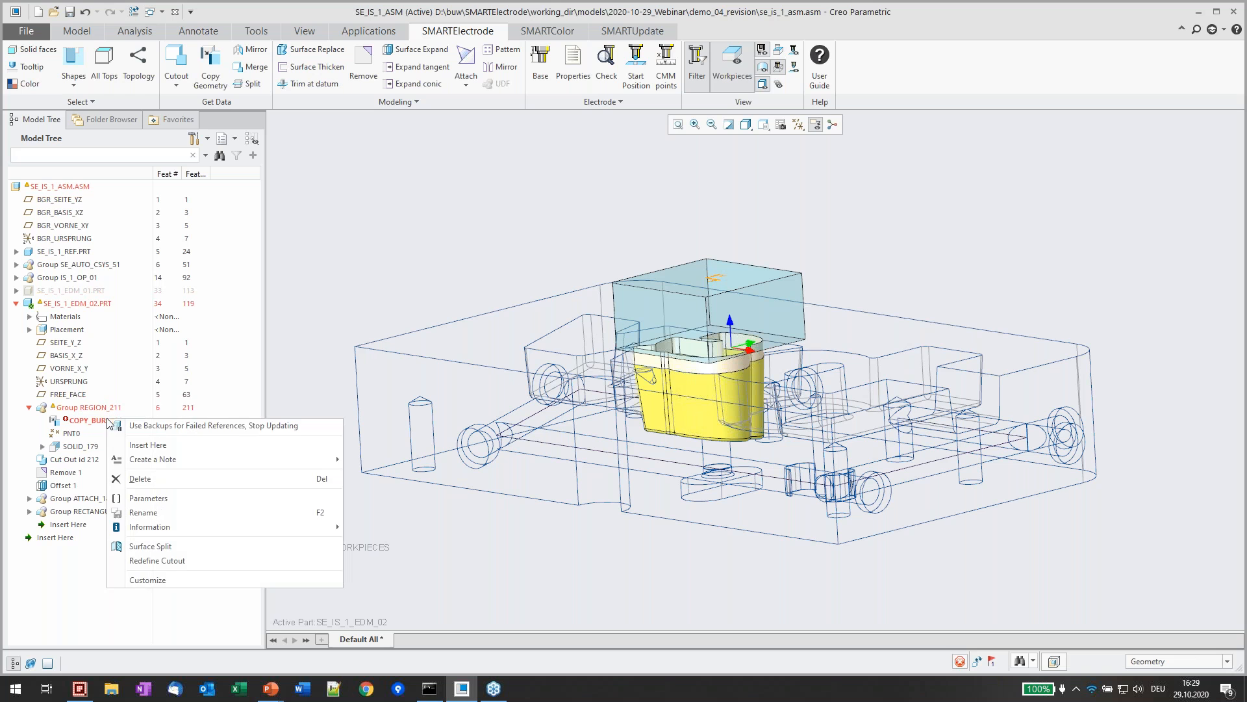
click(136, 426)
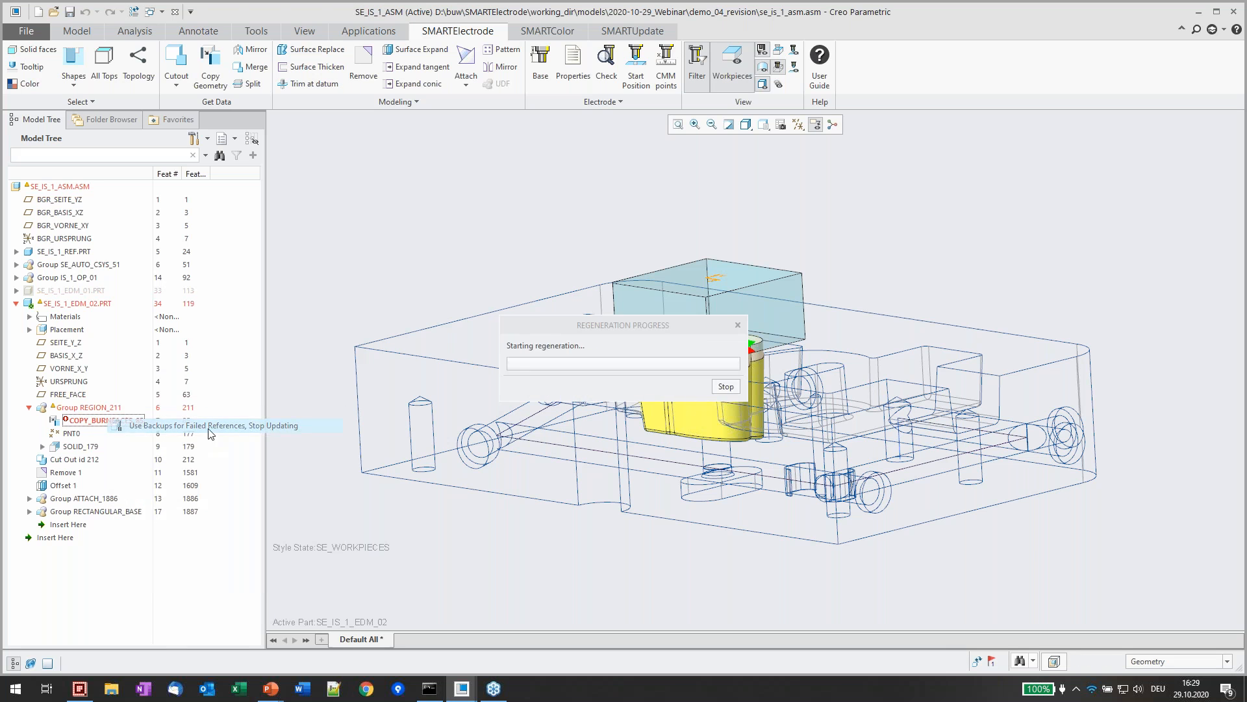
click(391, 295)
Examine the electrode's burn faces from below, especially the rounded bottom edges and the flat area at the lower end
mouse_move(812, 398)
middle_down()
mouse_move(670, 447)
mouse_move(665, 432)
middle_up()
scroll(705, 478, up, 3)
scroll(708, 484, down, 10)
middle_drag(759, 451, 753, 444)
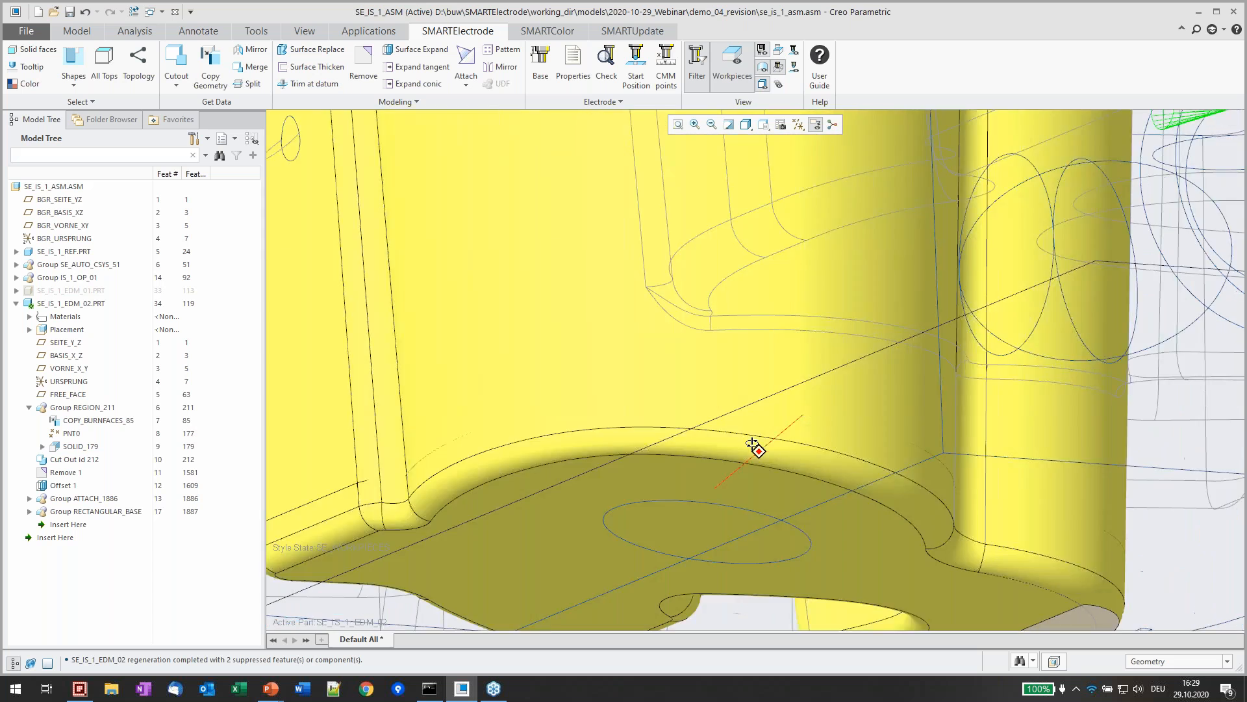
scroll(747, 444, up, 5)
scroll(912, 577, down, 5)
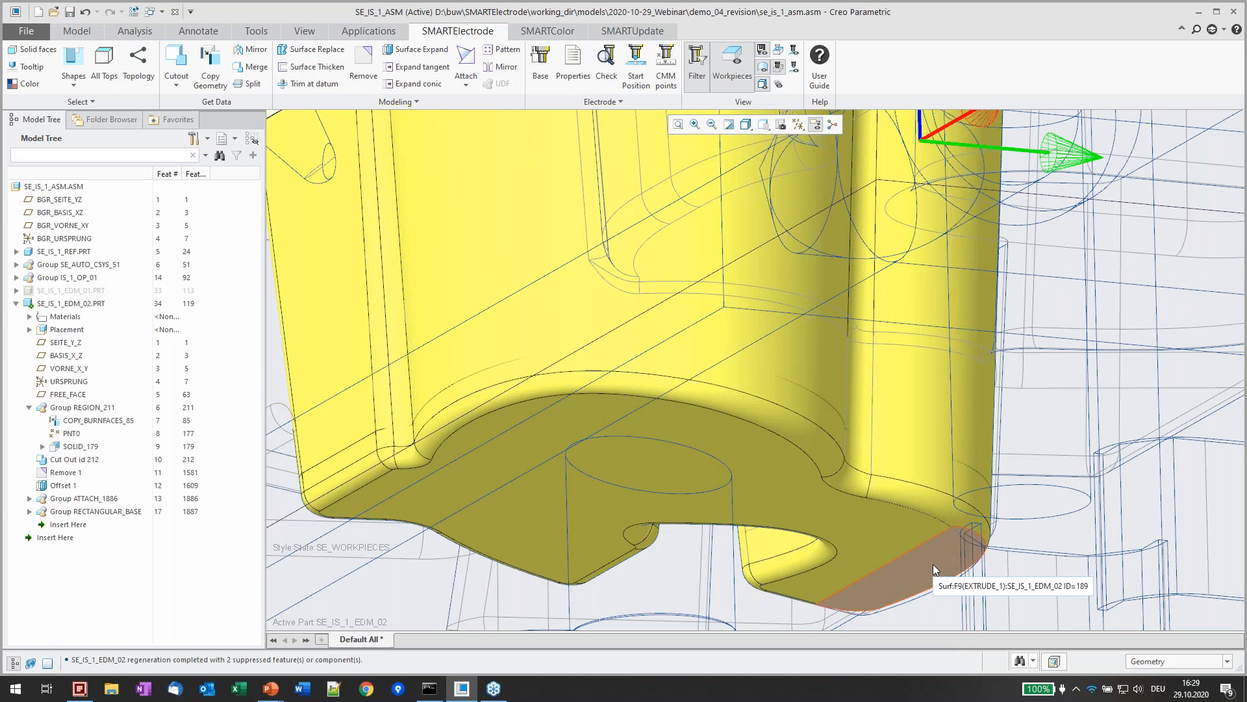
scroll(740, 536, up, 3)
middle_drag(739, 535, 572, 486)
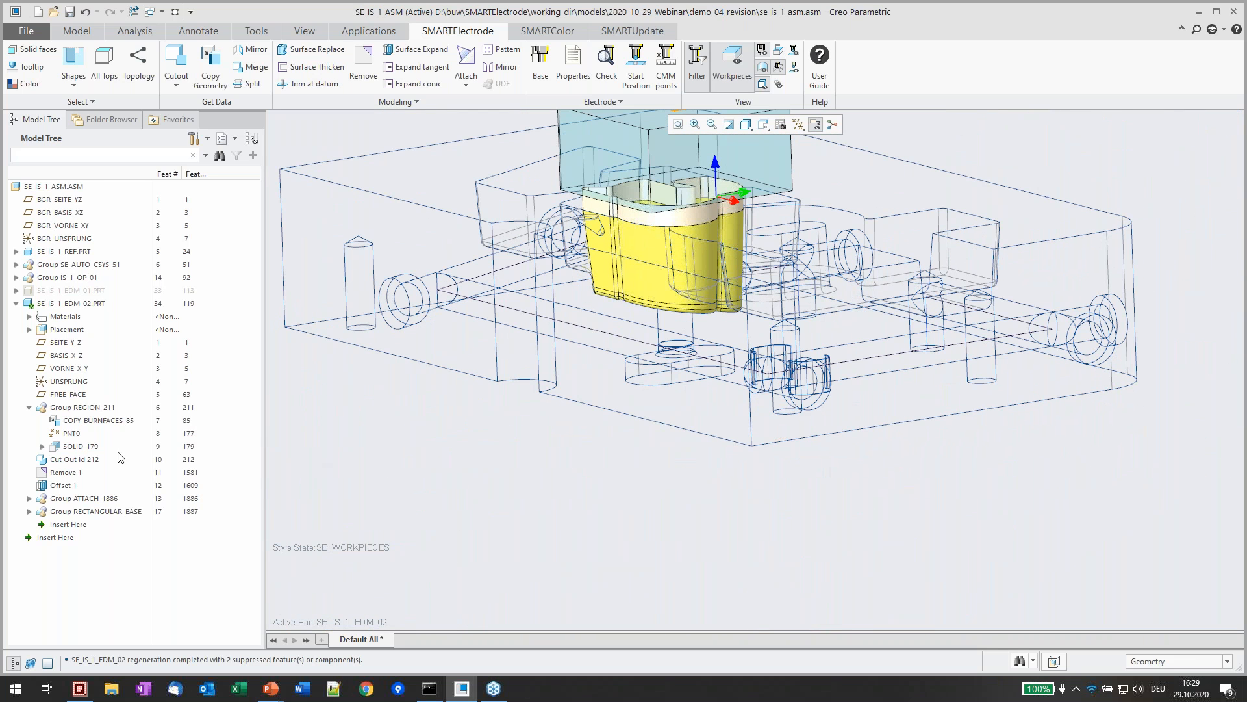
Redefine the cutout of group REGION_211, adjusting the solid's position and extending its box downward to a depth of about 8.98
click(84, 447)
right_click(73, 408)
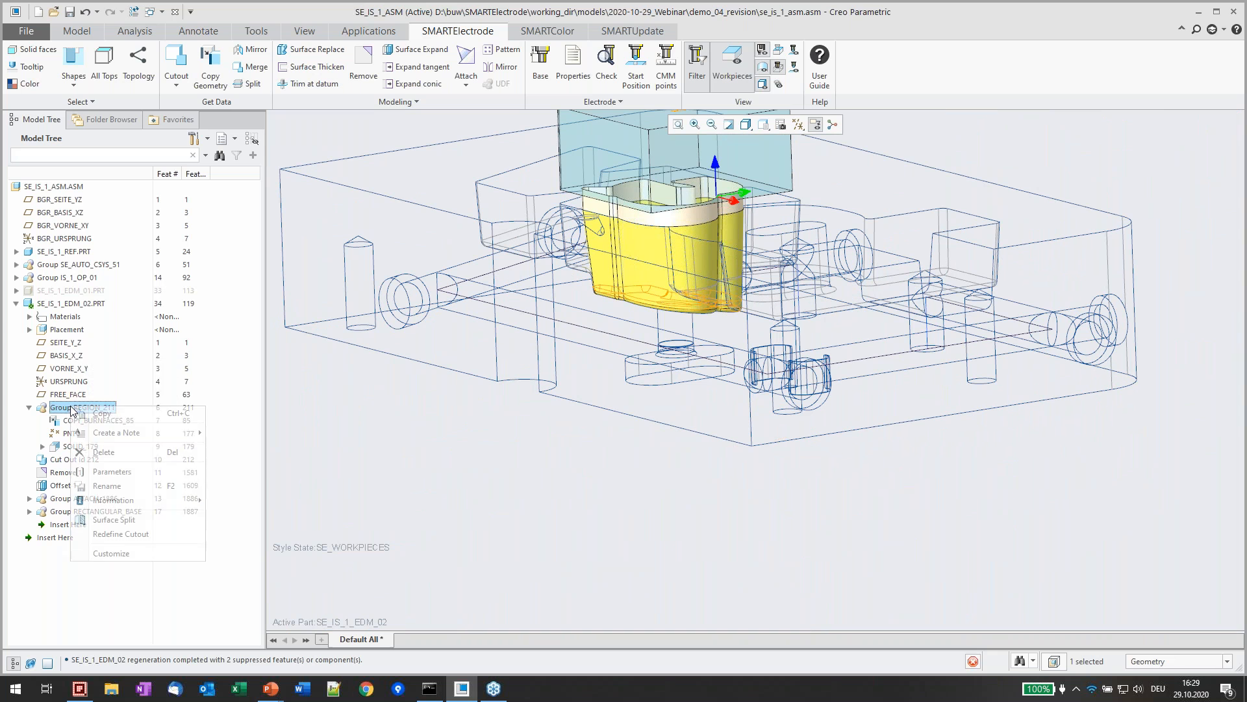
click(114, 535)
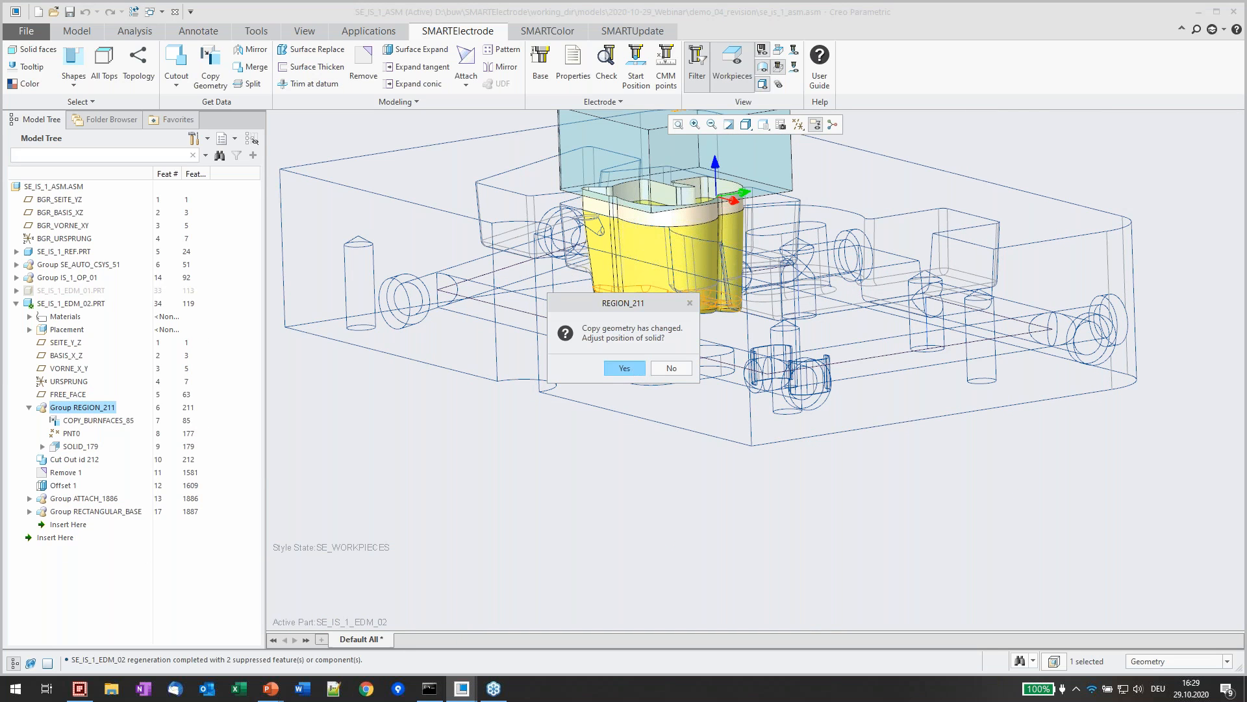
click(627, 368)
click(1075, 169)
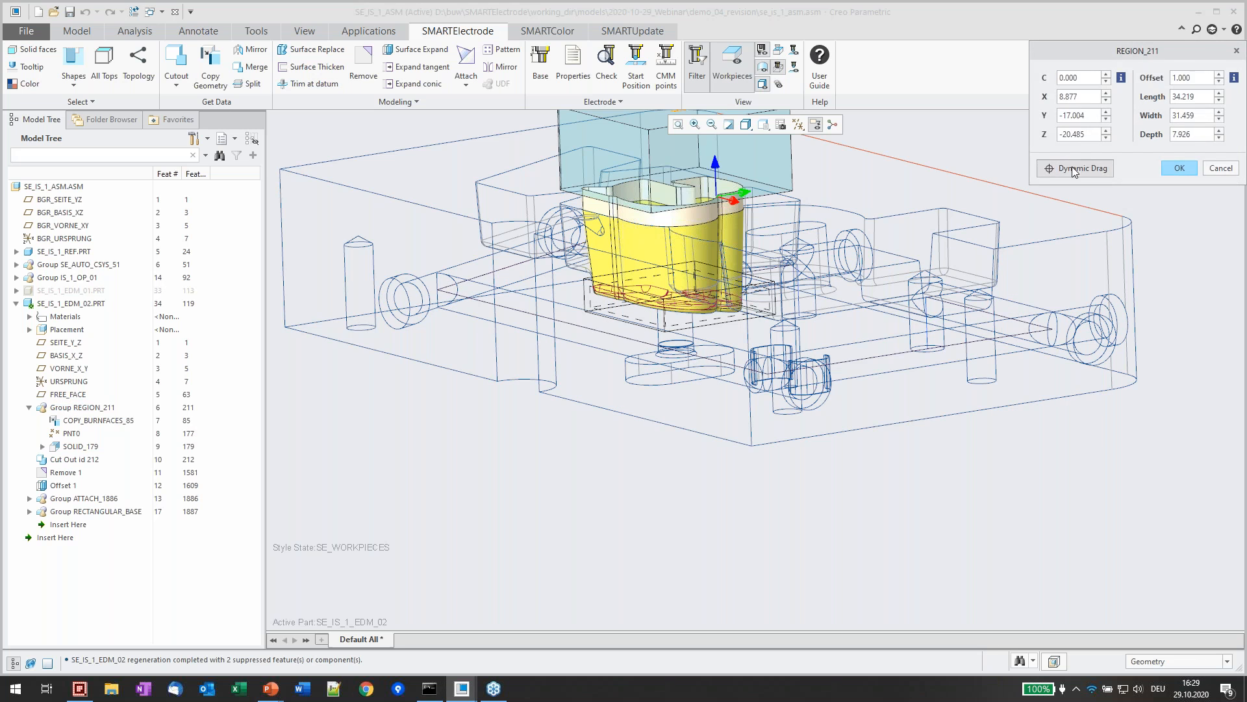
middle_drag(733, 307, 718, 319)
scroll(717, 322, down, 3)
scroll(717, 322, down, 3)
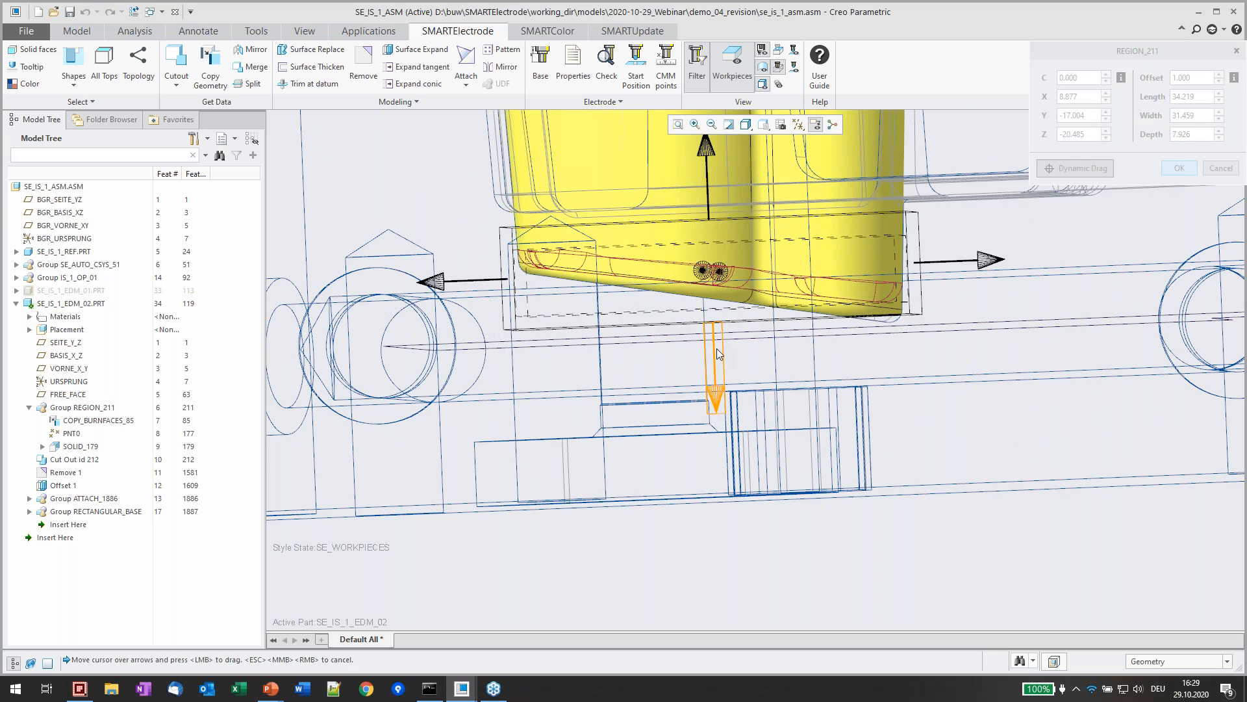
drag(716, 351, 716, 361)
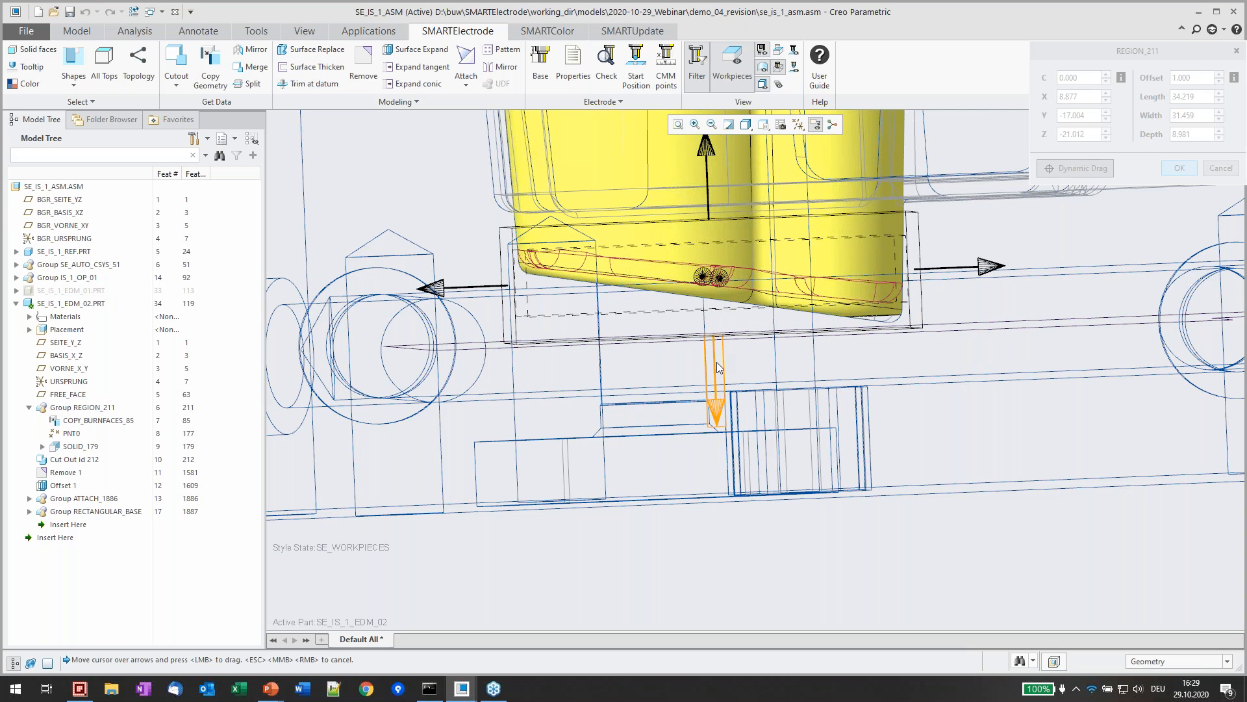
middle_click(1006, 301)
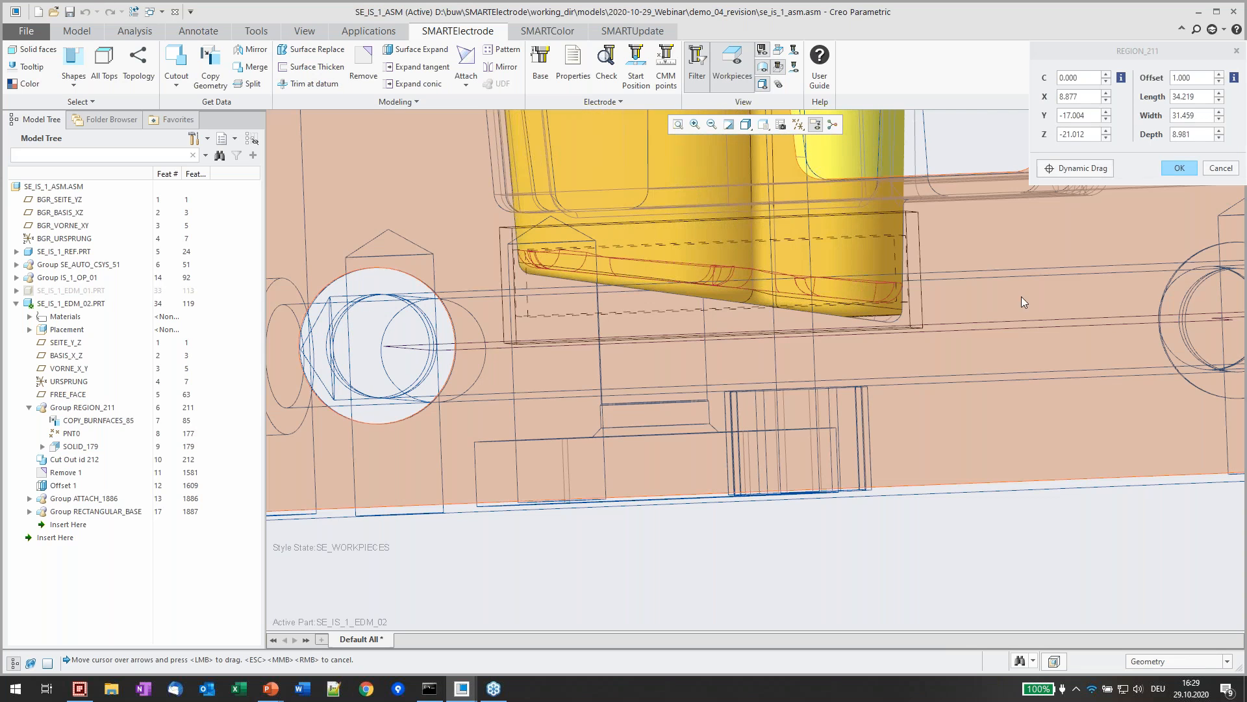
middle_click(1034, 287)
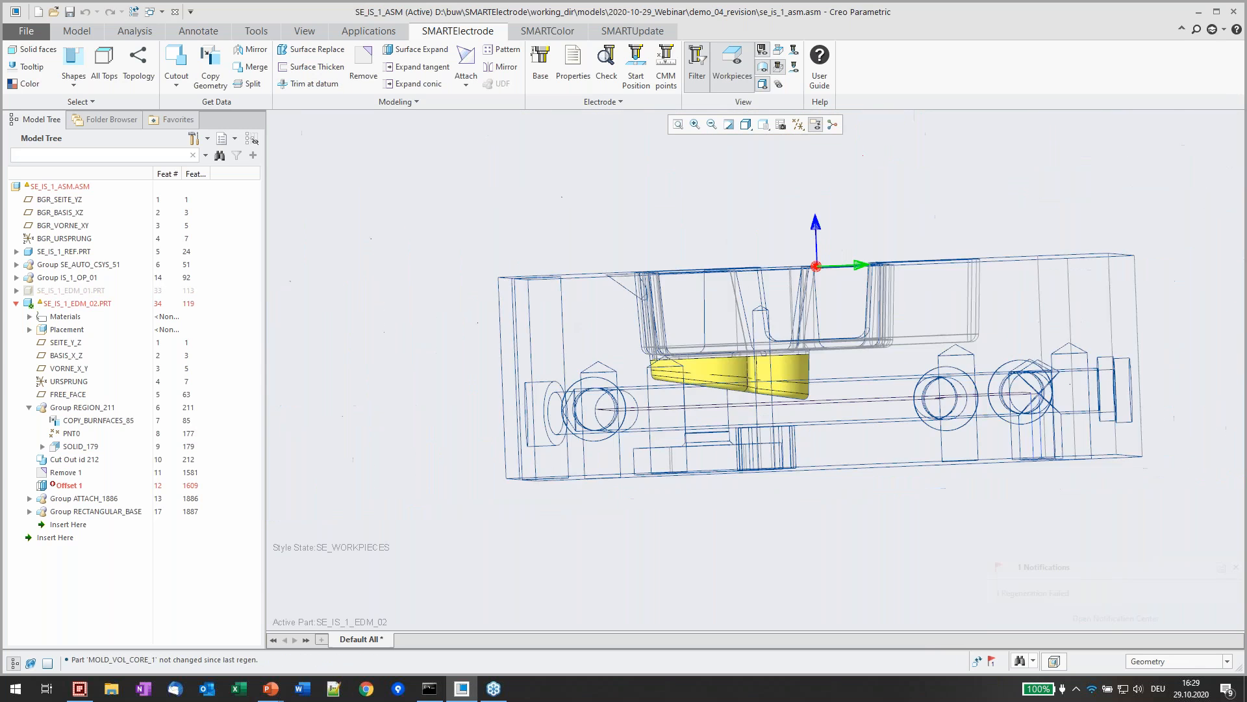
Try to redefine the failed Offset 1 feature of electrode SE_IS_1_EDM_02
middle_drag(681, 215, 481, 241)
middle_drag(648, 276, 665, 373)
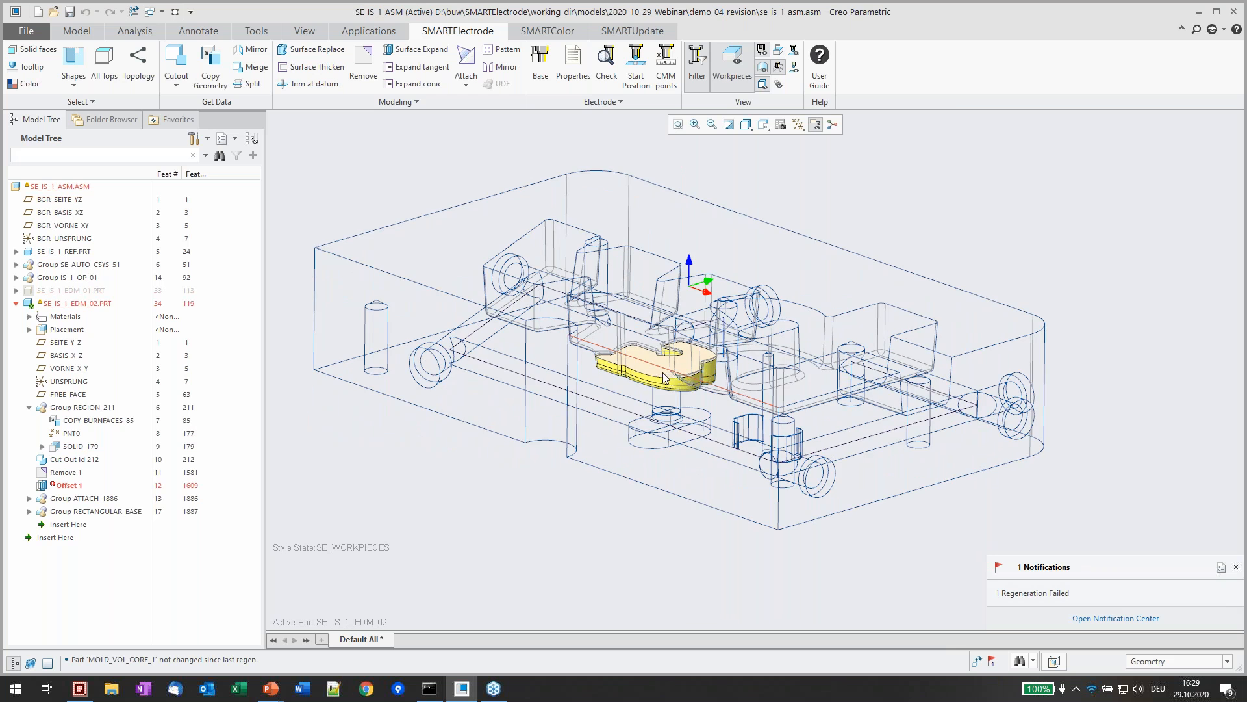
scroll(659, 375, down, 4)
click(66, 485)
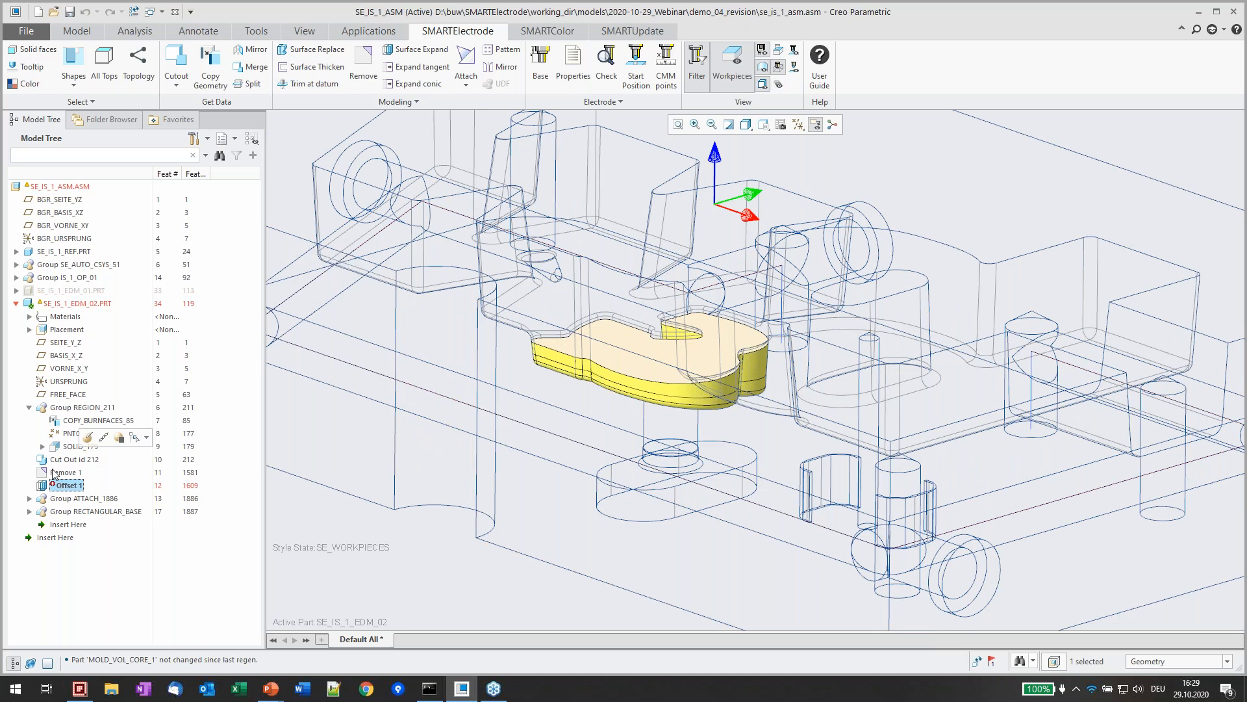
click(90, 438)
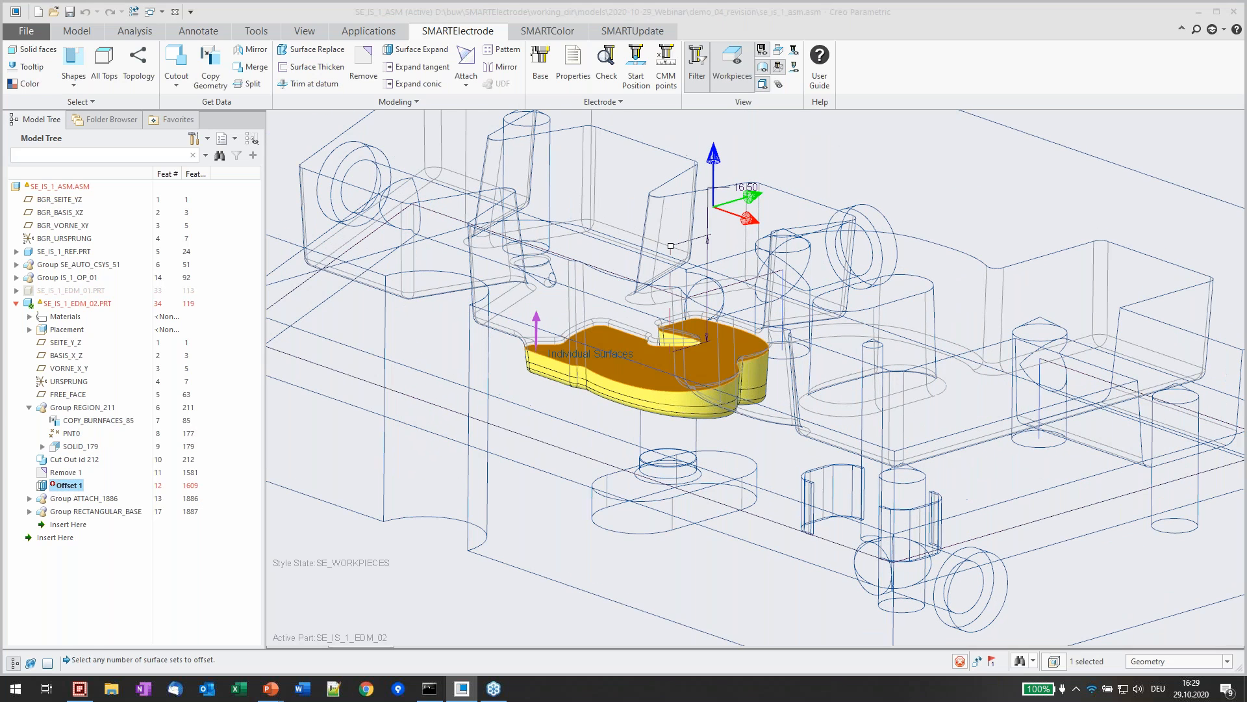
middle_click(638, 316)
click(690, 369)
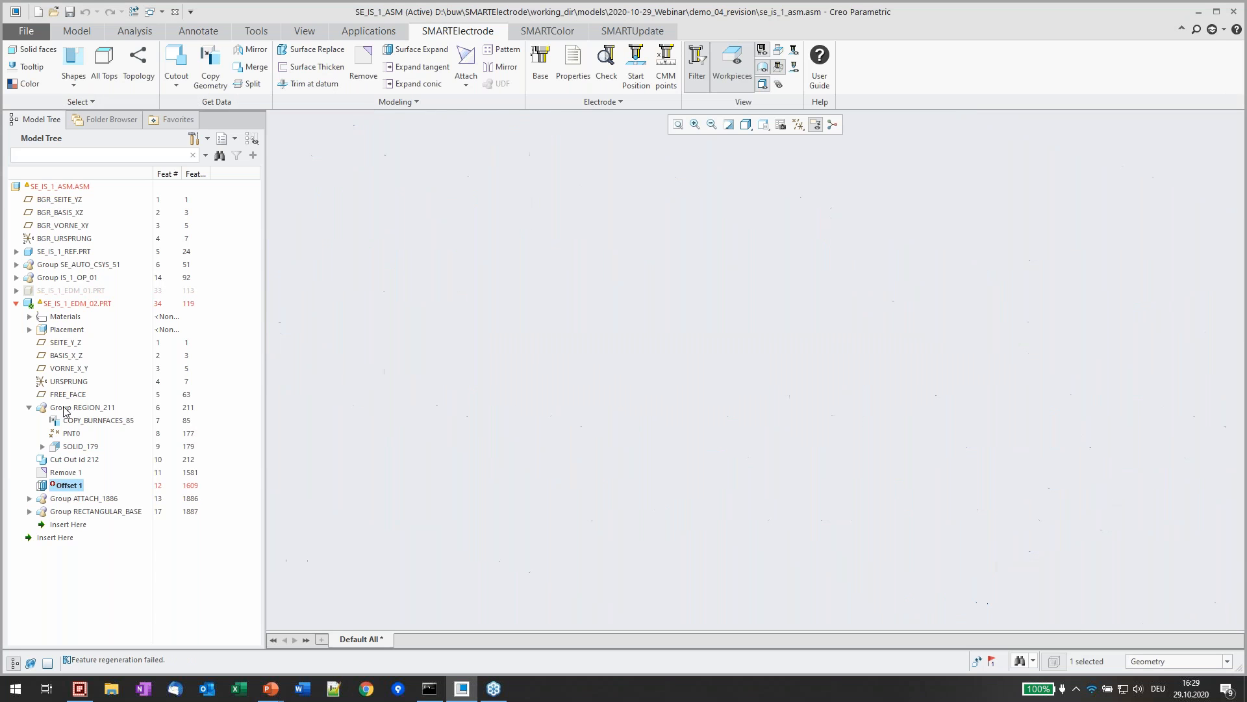
Set the feature insertion point directly after Remove 1 and hide the workpieces
right_click(65, 474)
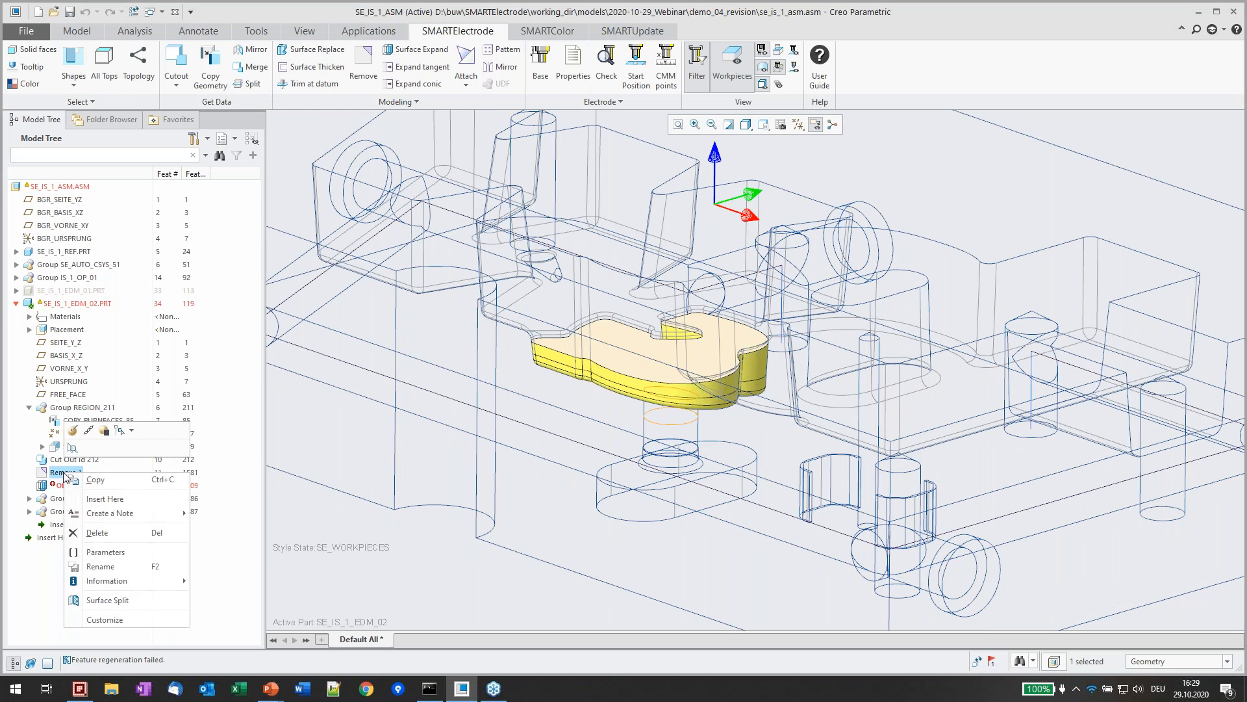
click(104, 498)
click(732, 65)
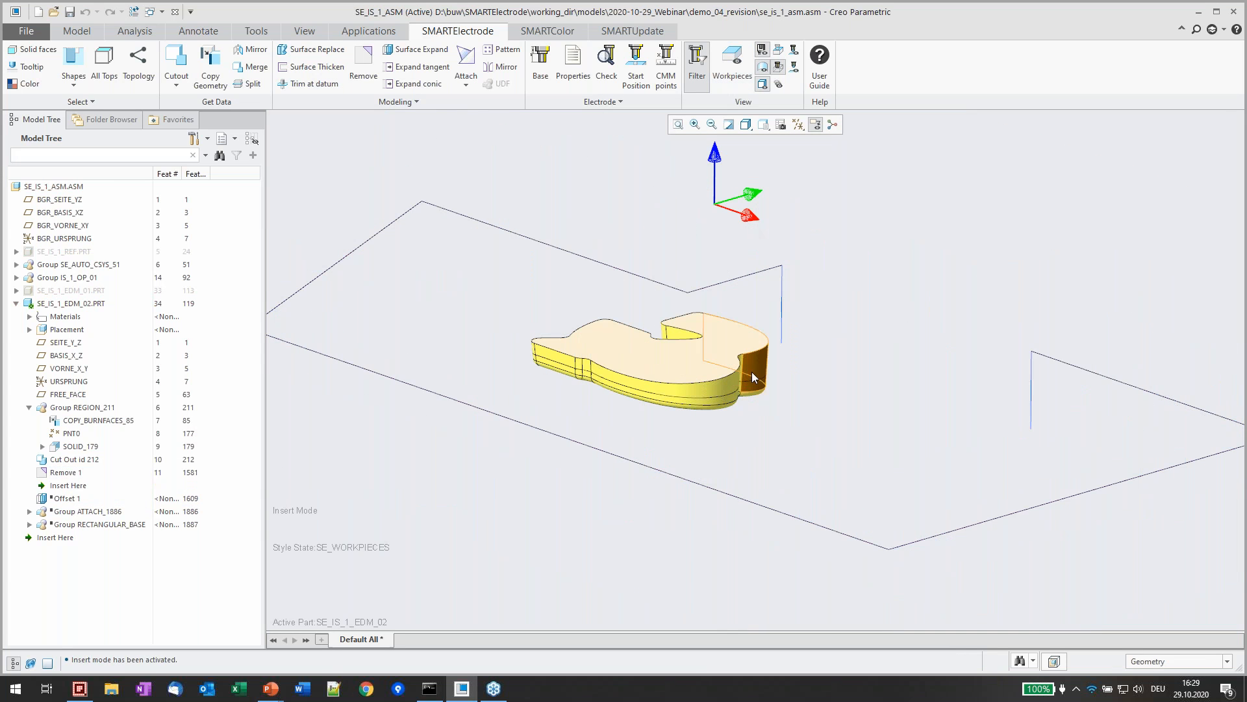
Expand the upper face of the electrode solid upward by 17 mm with Surface Expand
middle_drag(750, 432, 585, 364)
middle_drag(636, 268, 790, 306)
click(792, 360)
right_click(614, 220)
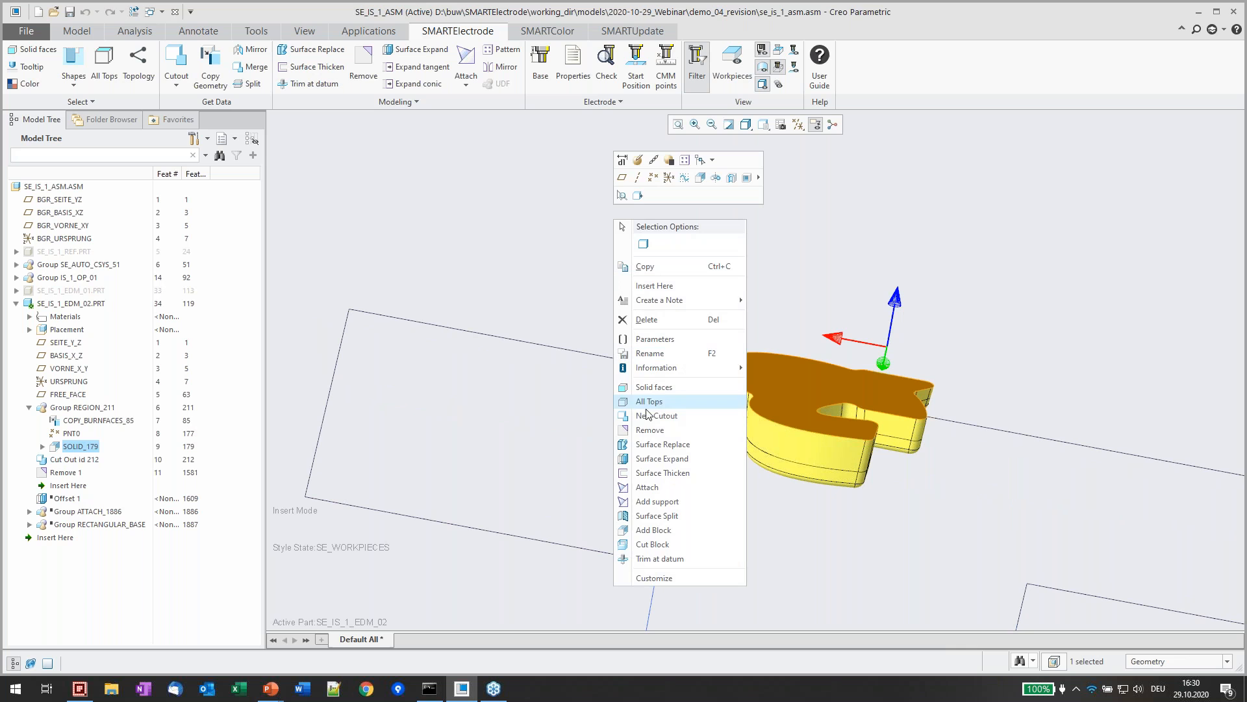
click(654, 458)
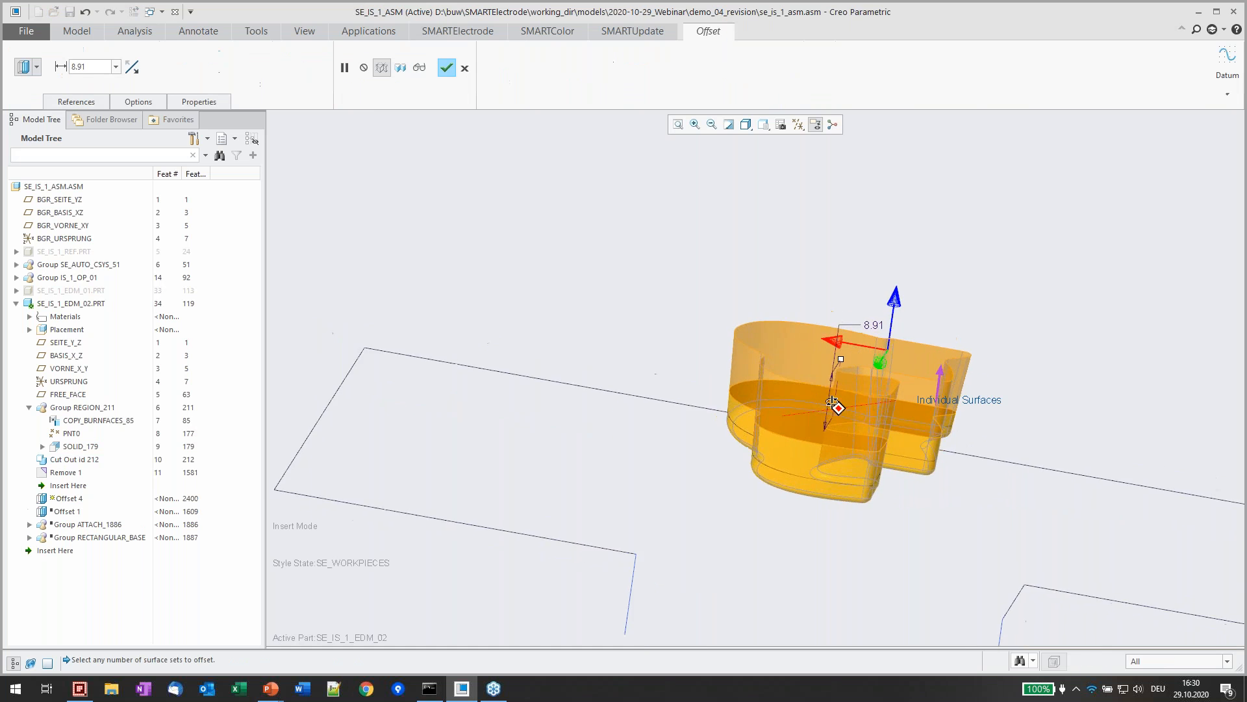
drag(850, 379, 880, 330)
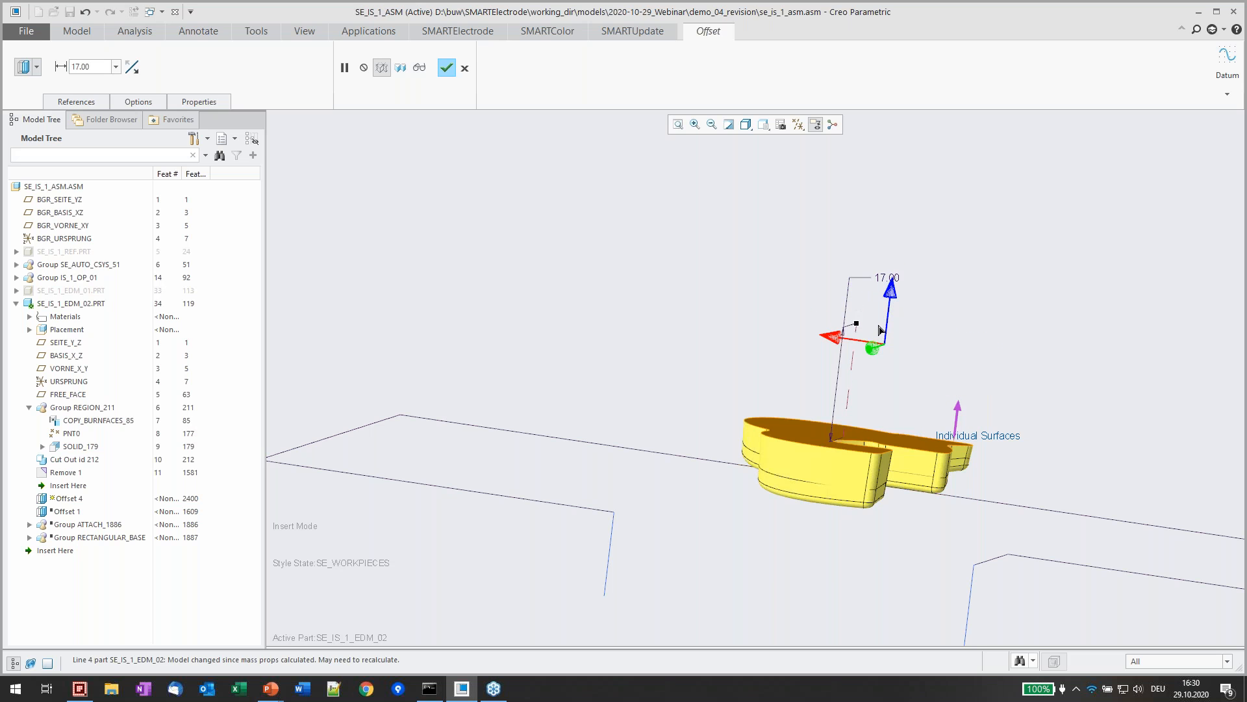
middle_click(864, 267)
Delete the old Offset 1 feature together with its dependent group ATTACH_1886
click(66, 511)
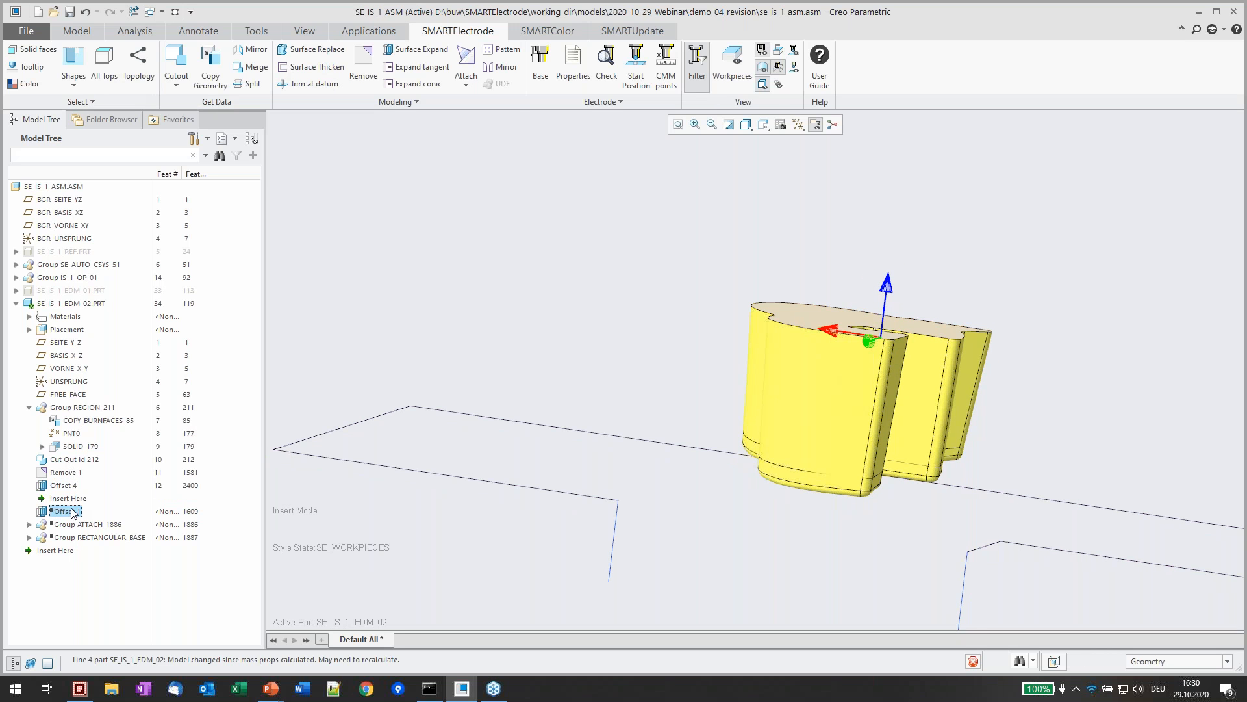
key(Delete)
click(570, 359)
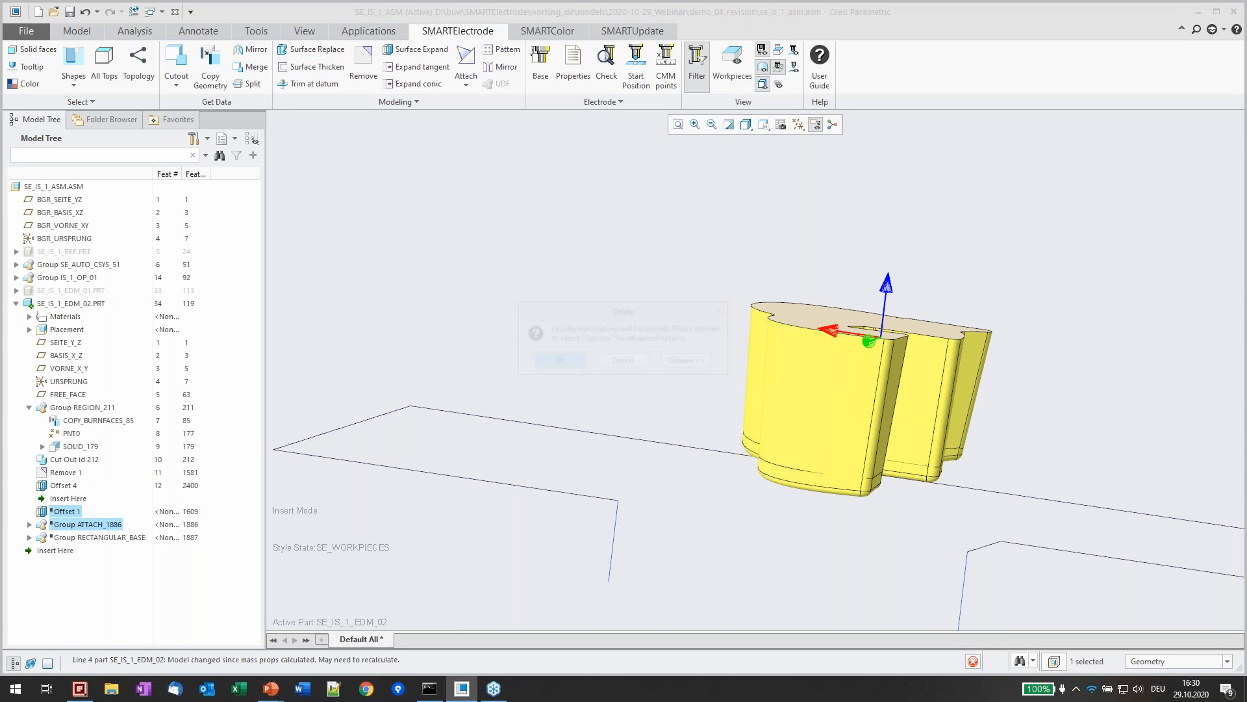
Reattach the expanded electrode geometry to its rectangular base with the Base function and close the Electrode Base settings
click(541, 77)
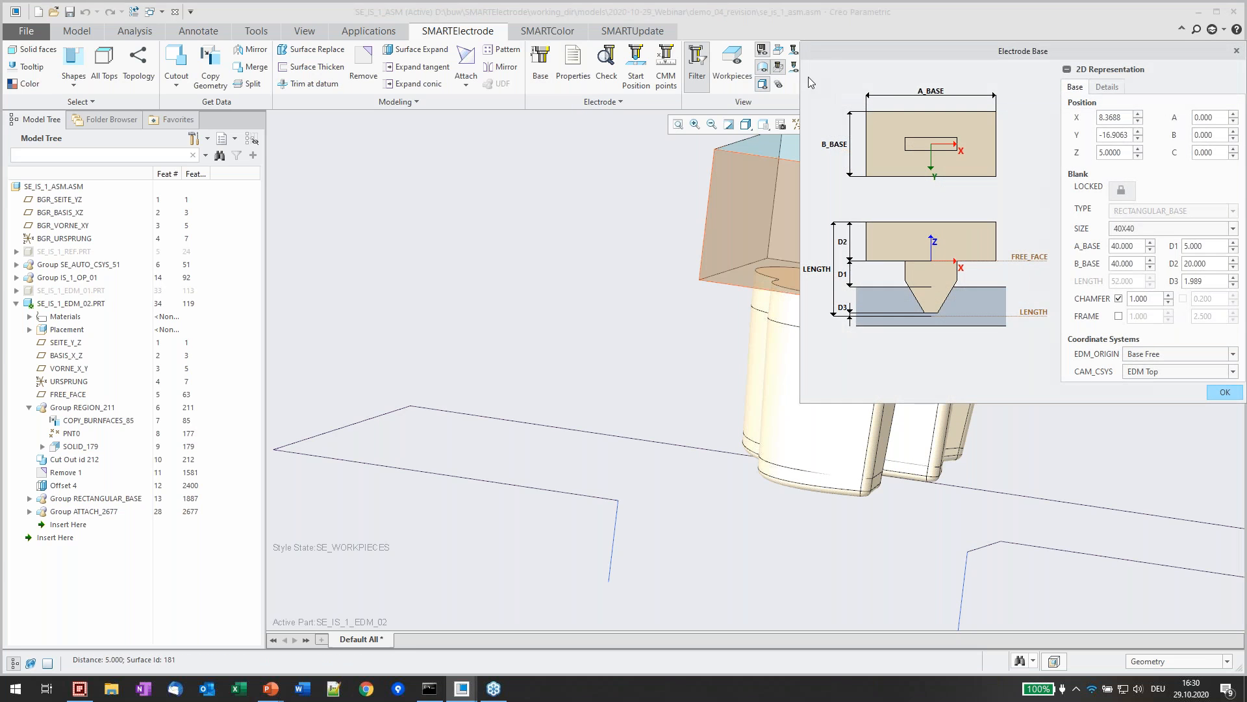
scroll(719, 400, up, 5)
middle_drag(720, 401, 634, 398)
scroll(544, 398, up, 4)
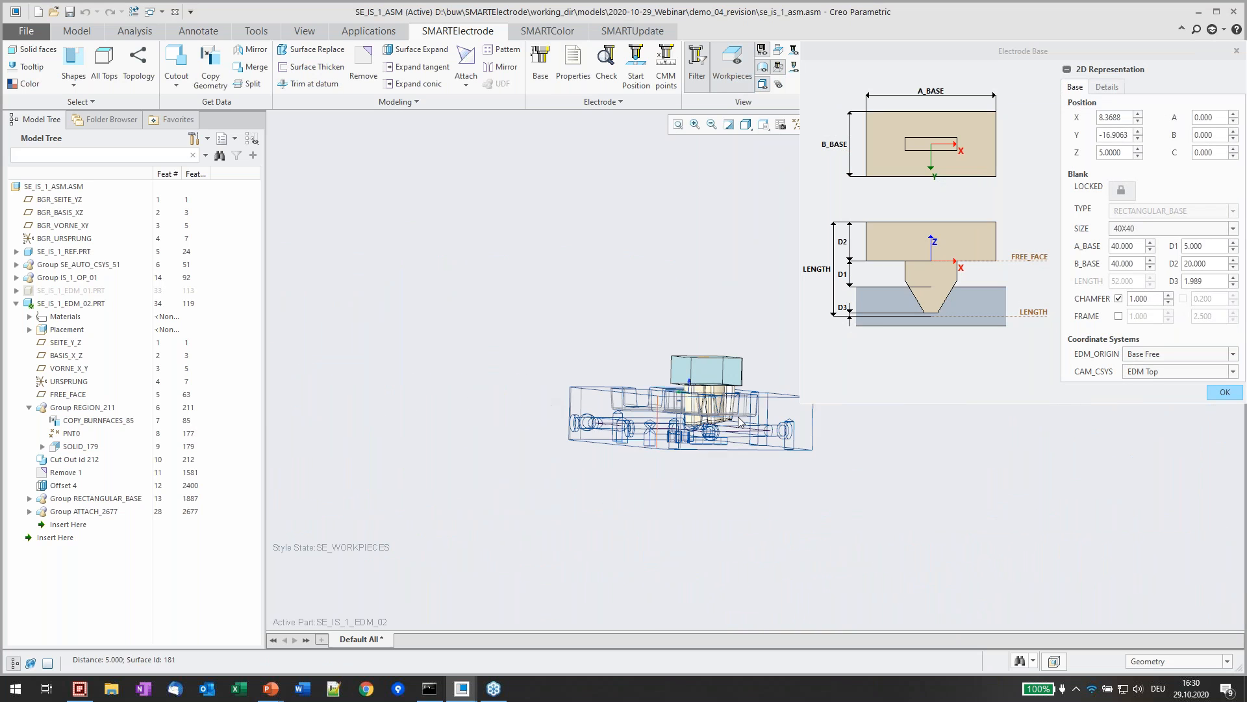
scroll(770, 414, down, 2)
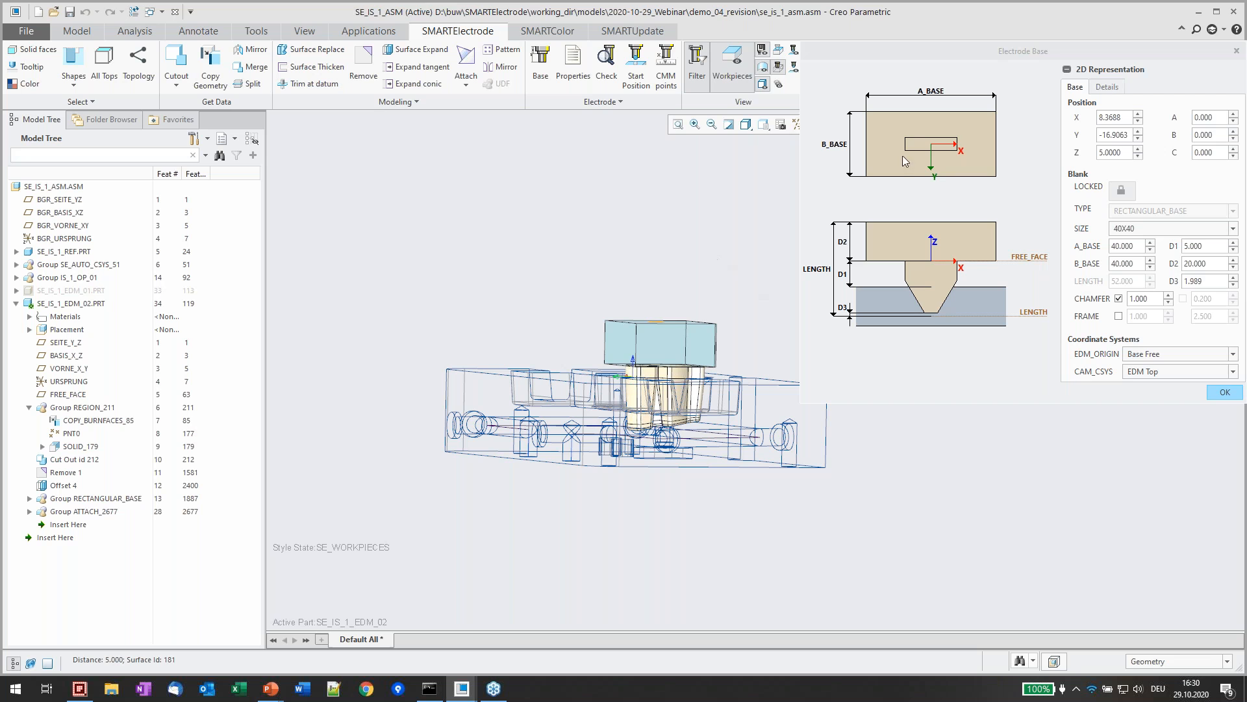
drag(1166, 48, 928, 99)
click(1001, 101)
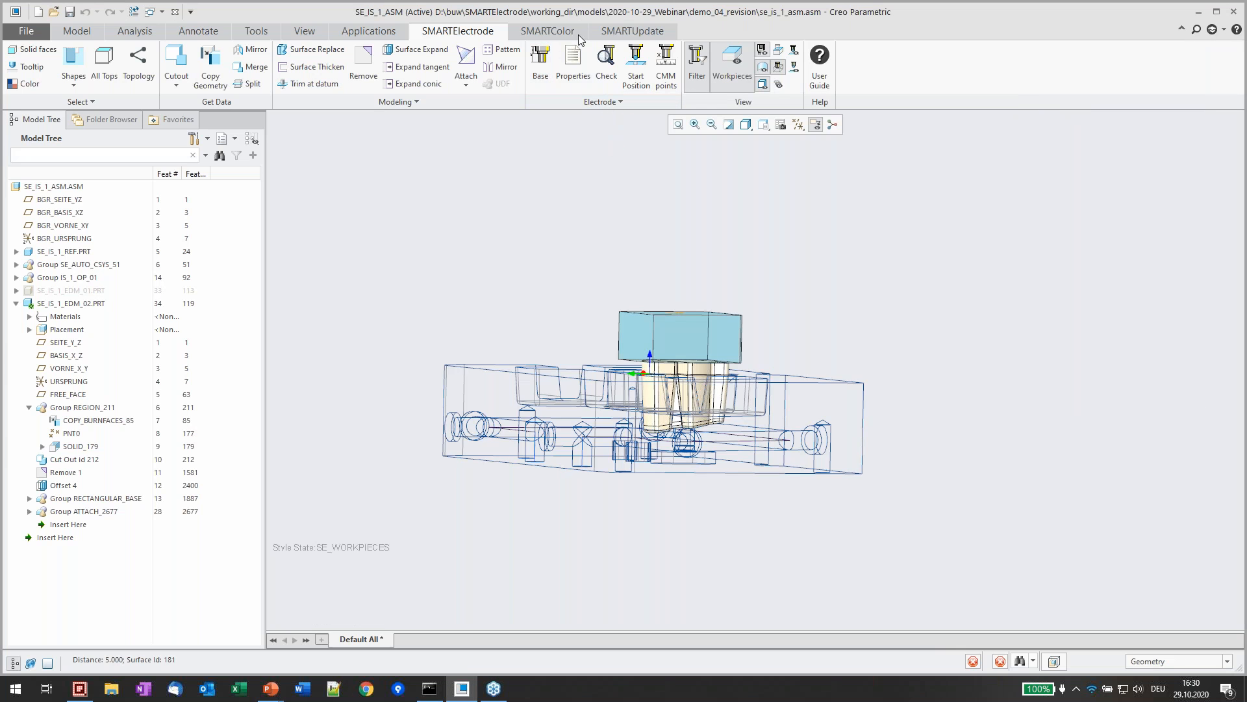
In the Burnsheet, widen the BEMERKUNG column, then unlock the BEMERKUNG property of SE_IS_1_EDM_01 and set it to ORIGINAL
click(501, 65)
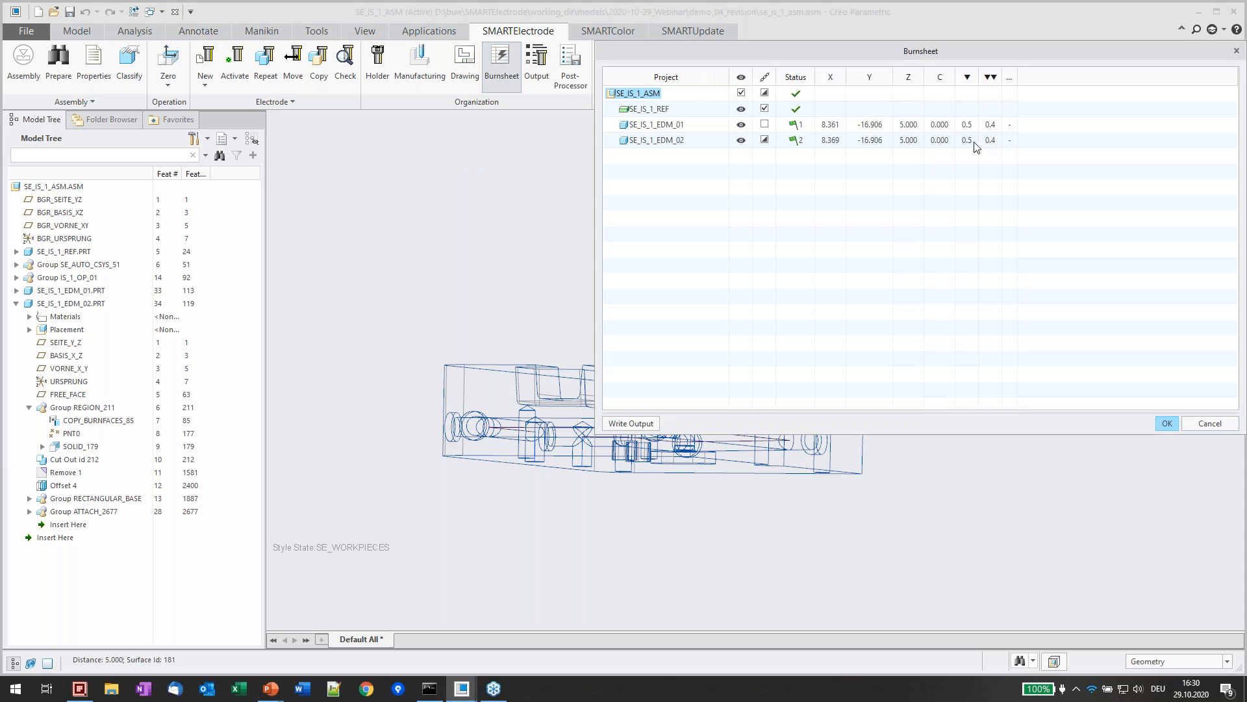
drag(1016, 74, 1054, 74)
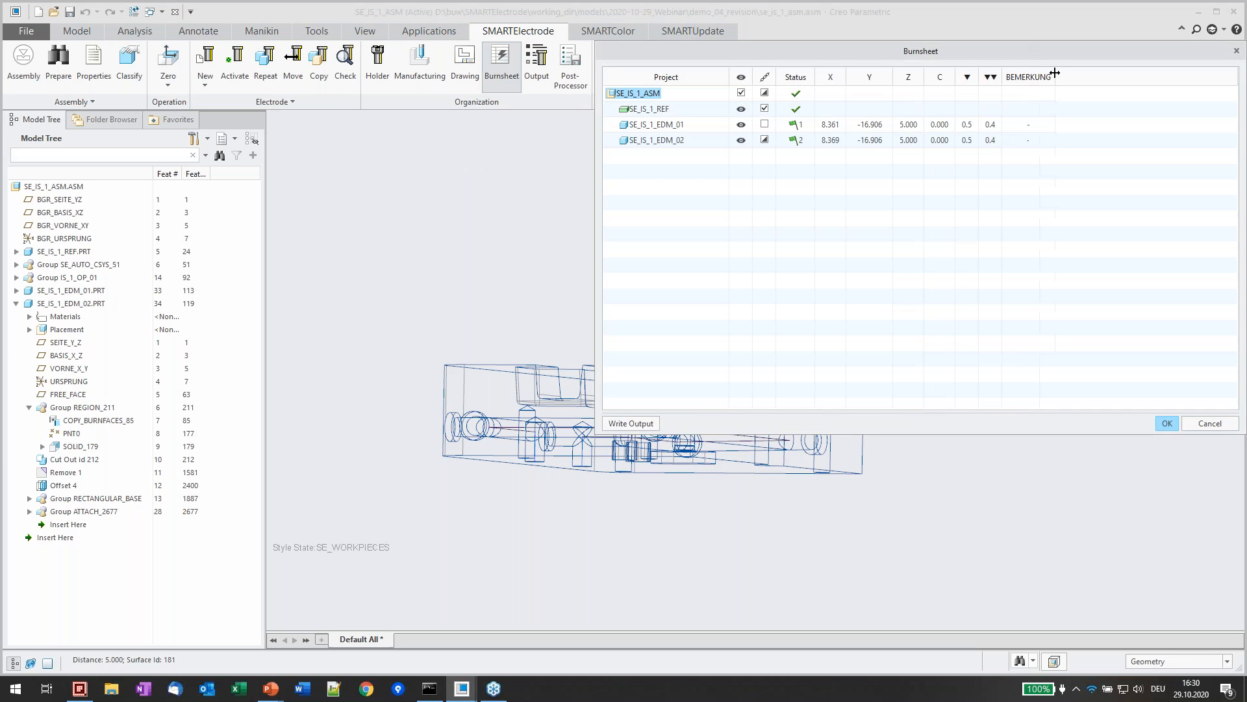
right_click(671, 127)
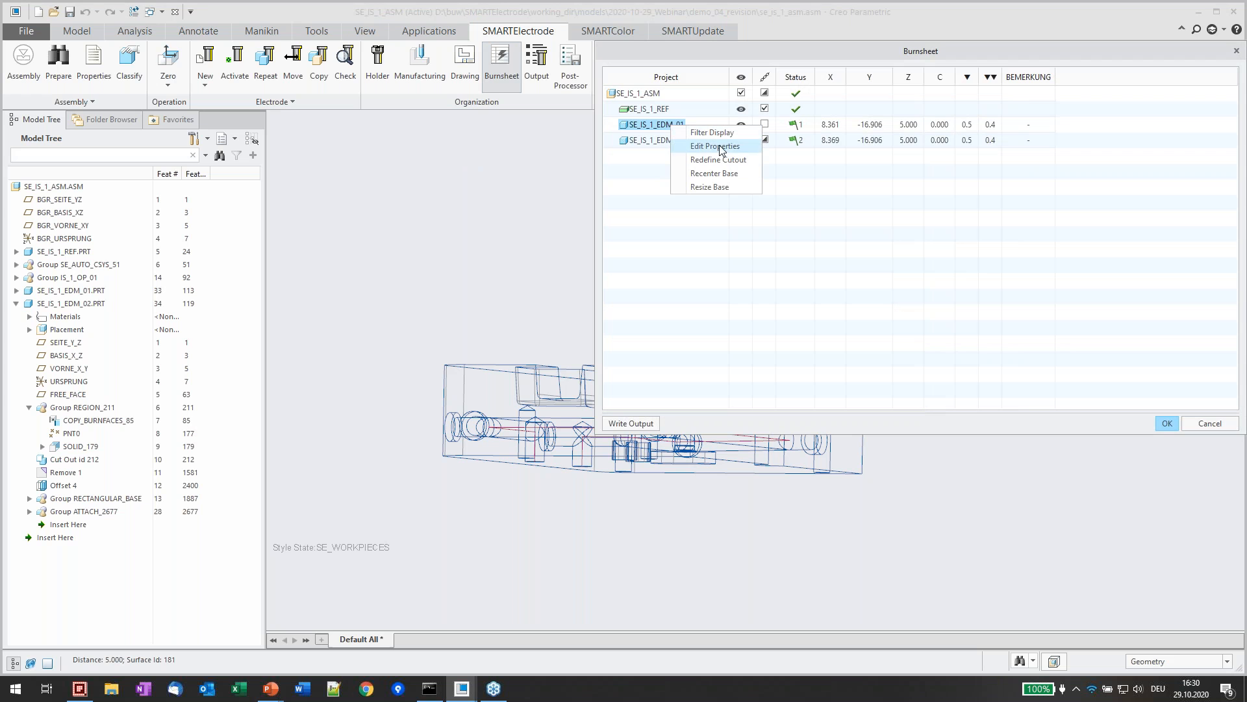
click(715, 146)
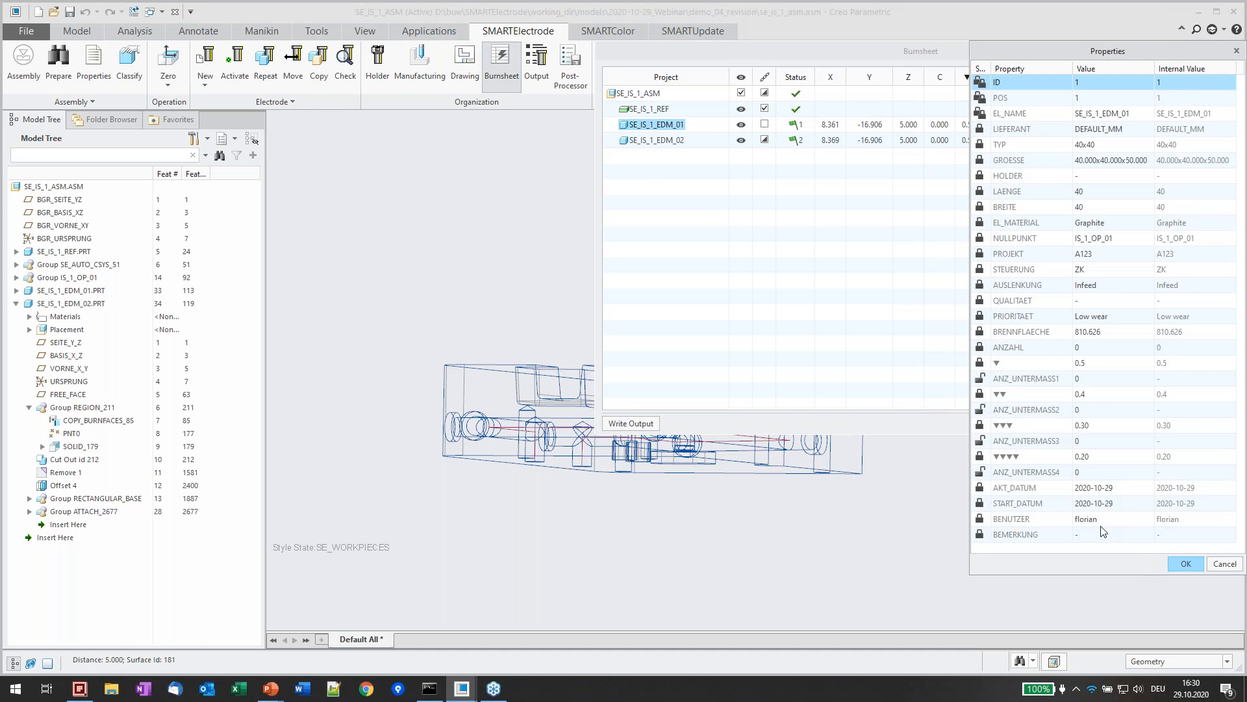
double_click(1097, 532)
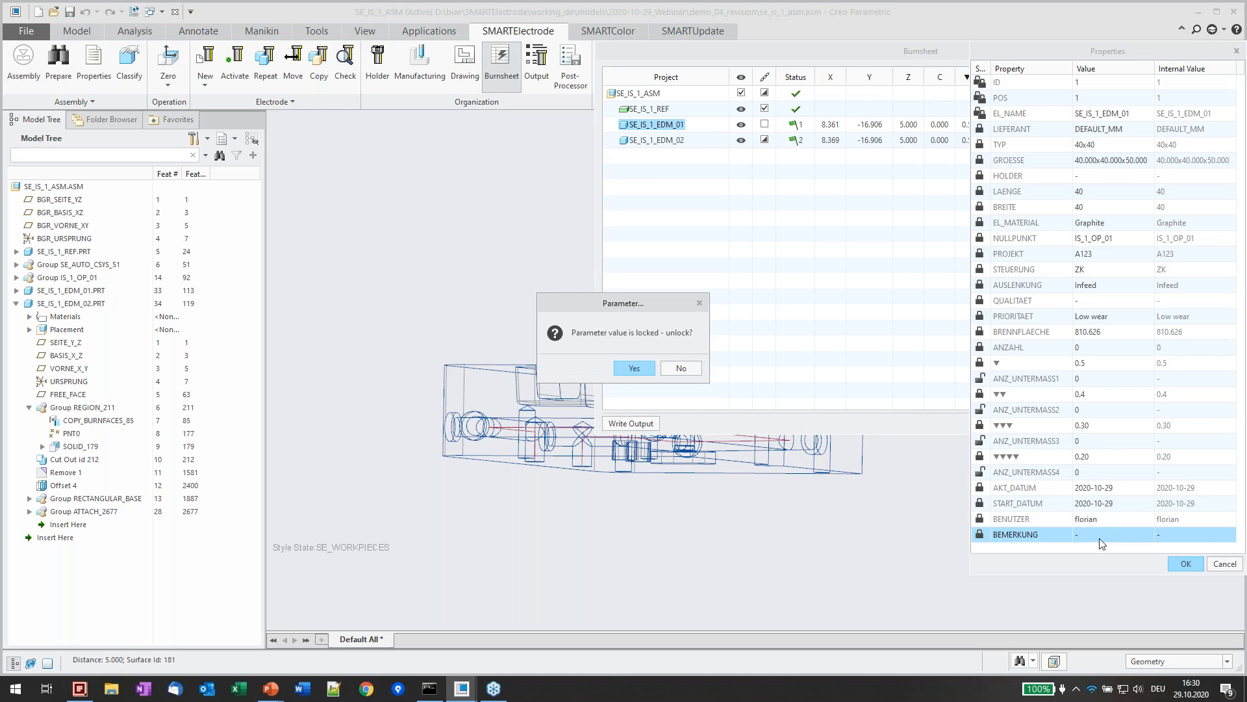
key(Return)
text(ORIGINAL)
key(Return)
click(1172, 565)
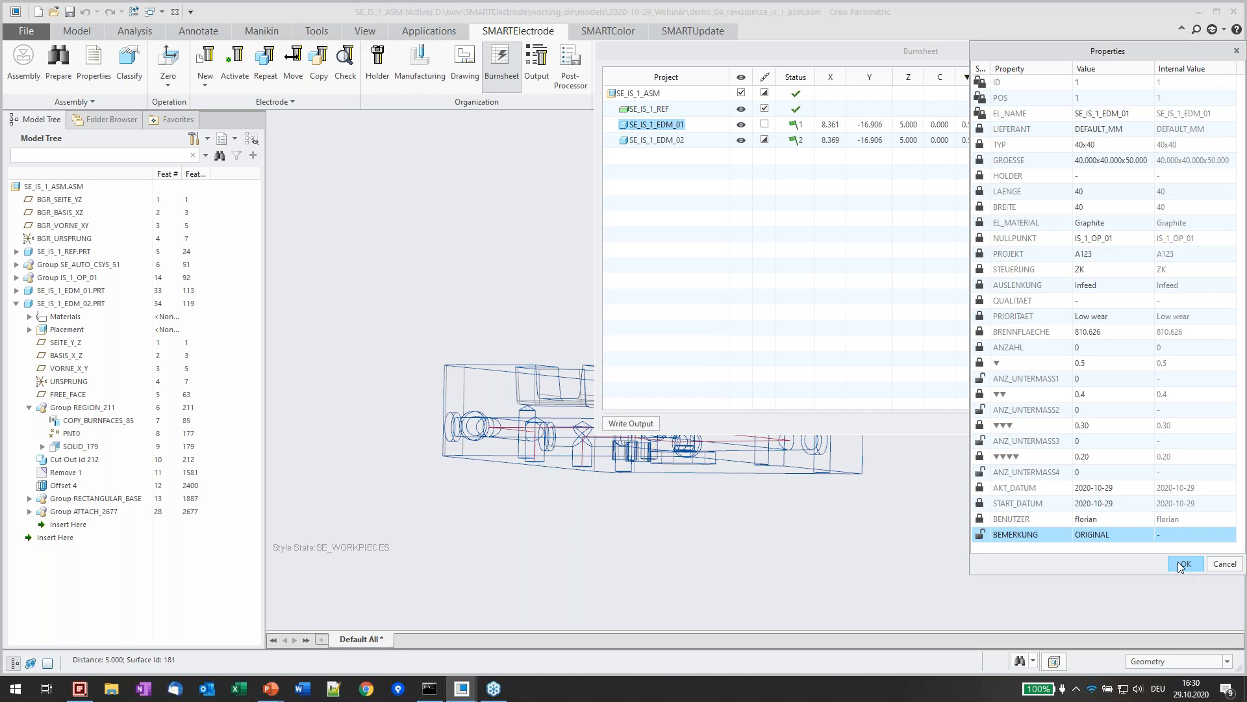
right_click(693, 140)
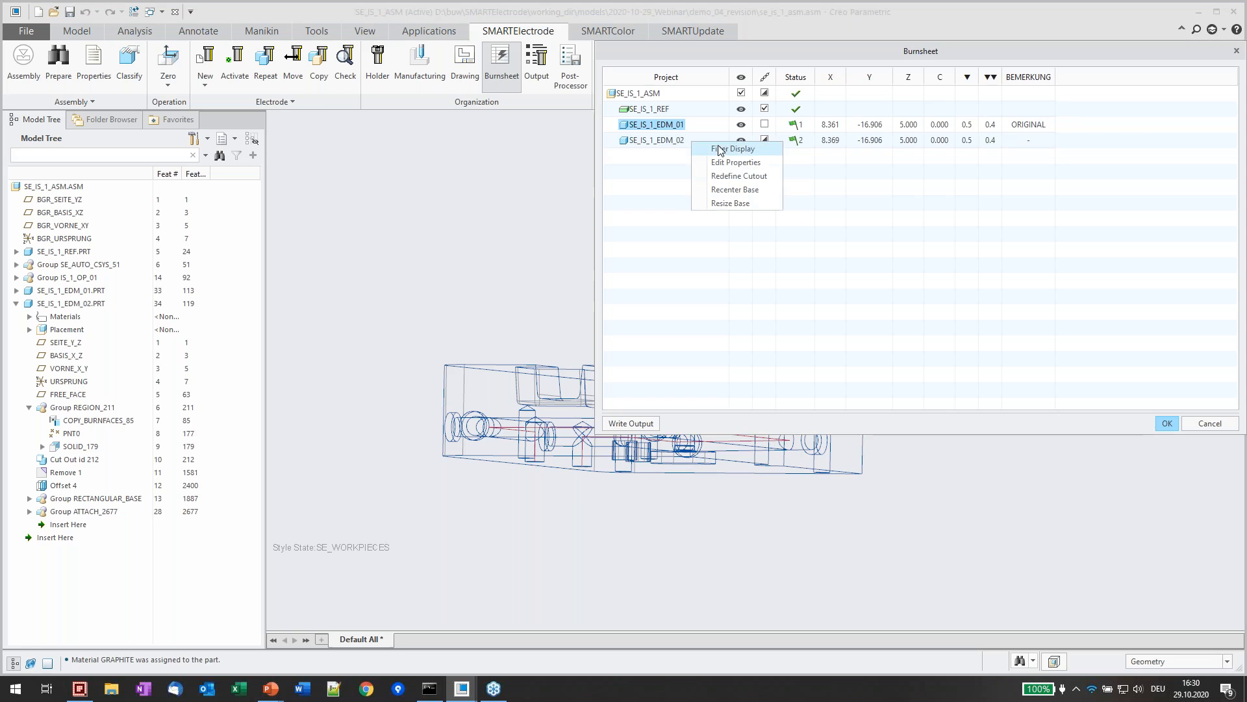
click(721, 162)
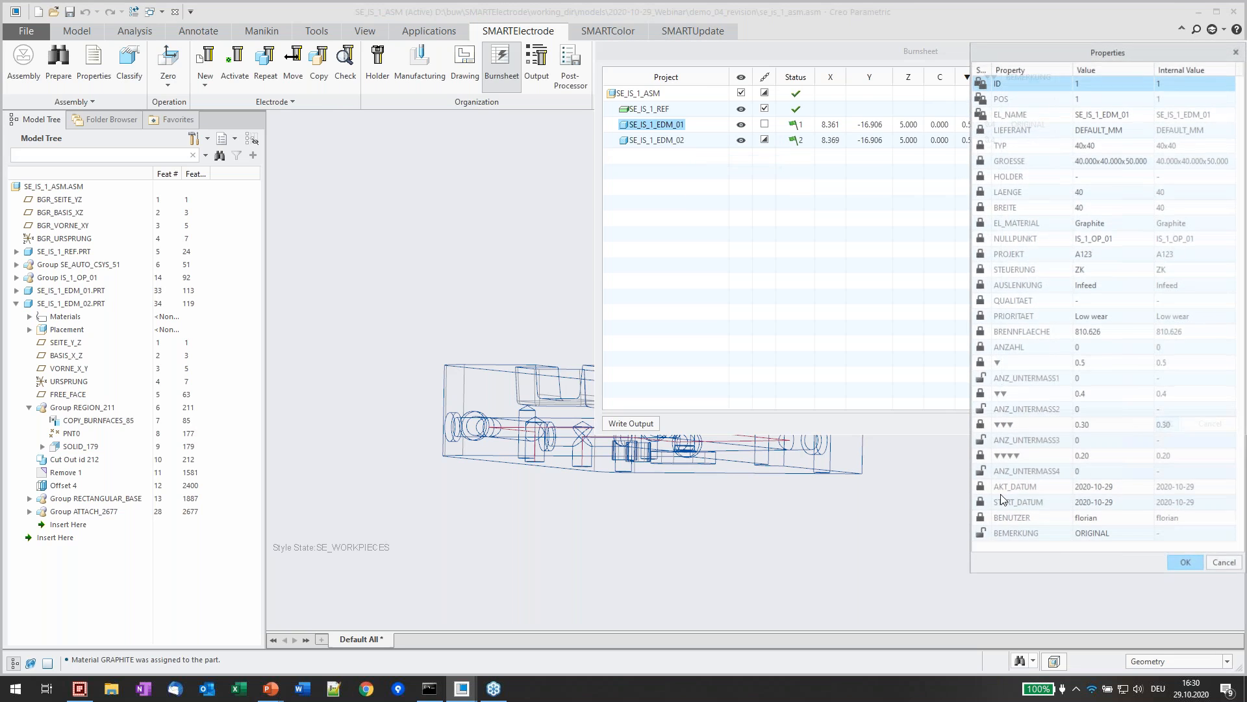
double_click(1116, 535)
click(1225, 563)
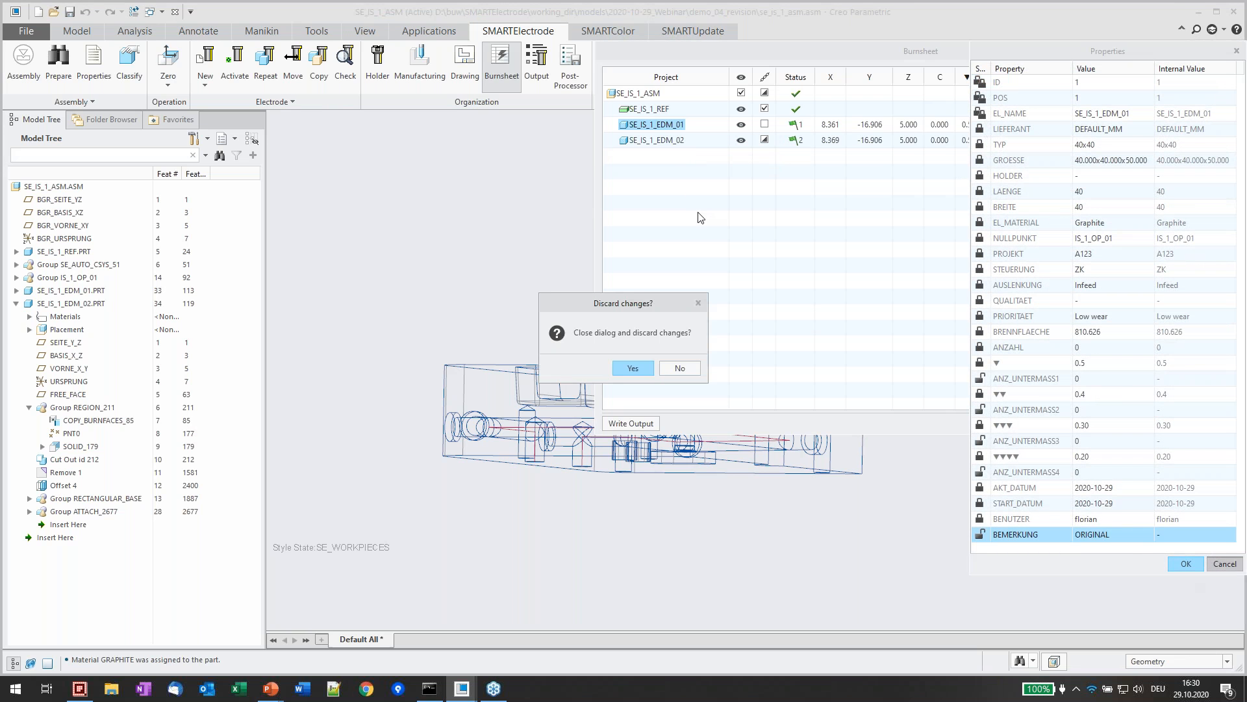
click(633, 367)
Unlock the BEMERKUNG property of SE_IS_1_EDM_02, set it to REVISION 2, and confirm the Burnsheet
right_click(653, 139)
click(696, 159)
double_click(1090, 534)
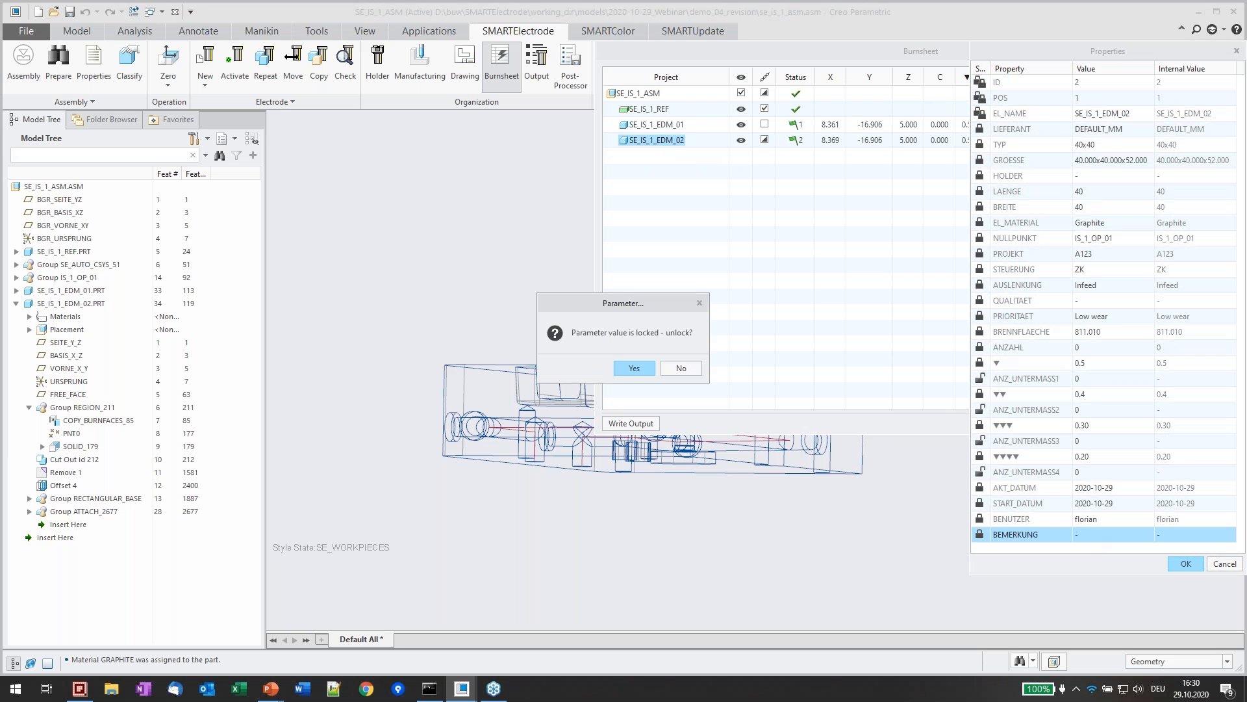
key(Return)
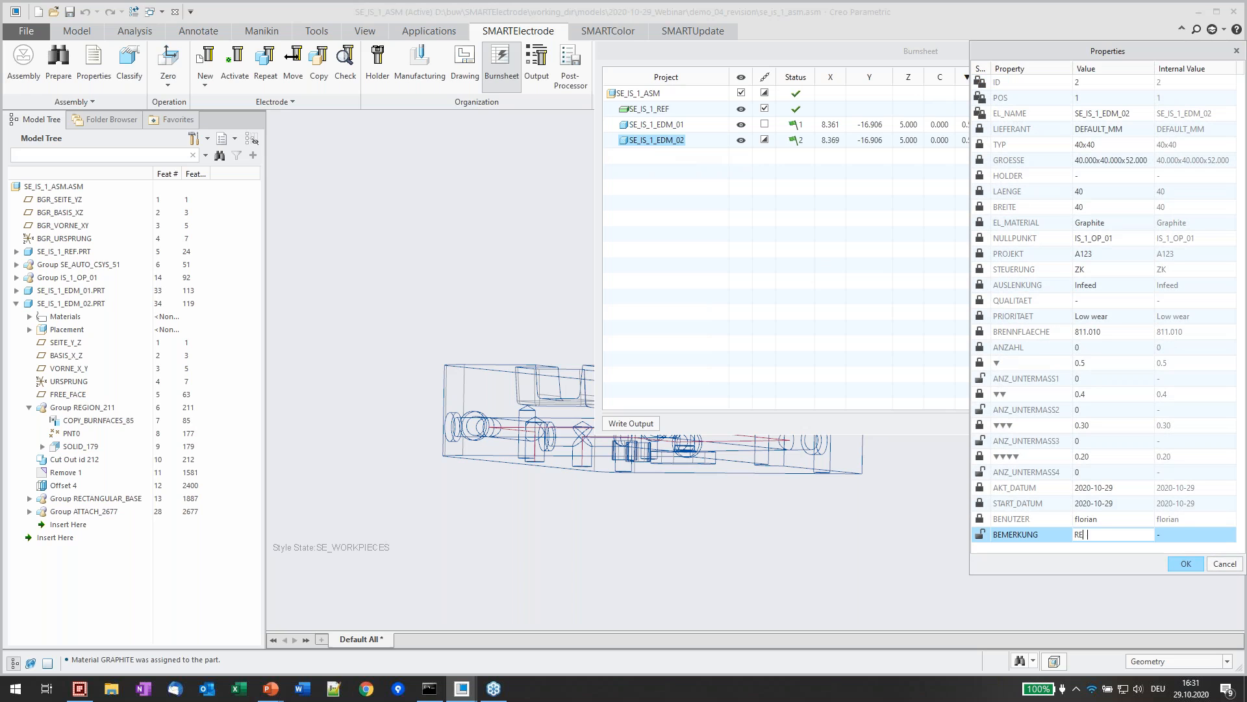
text(REVISION 2)
key(Return)
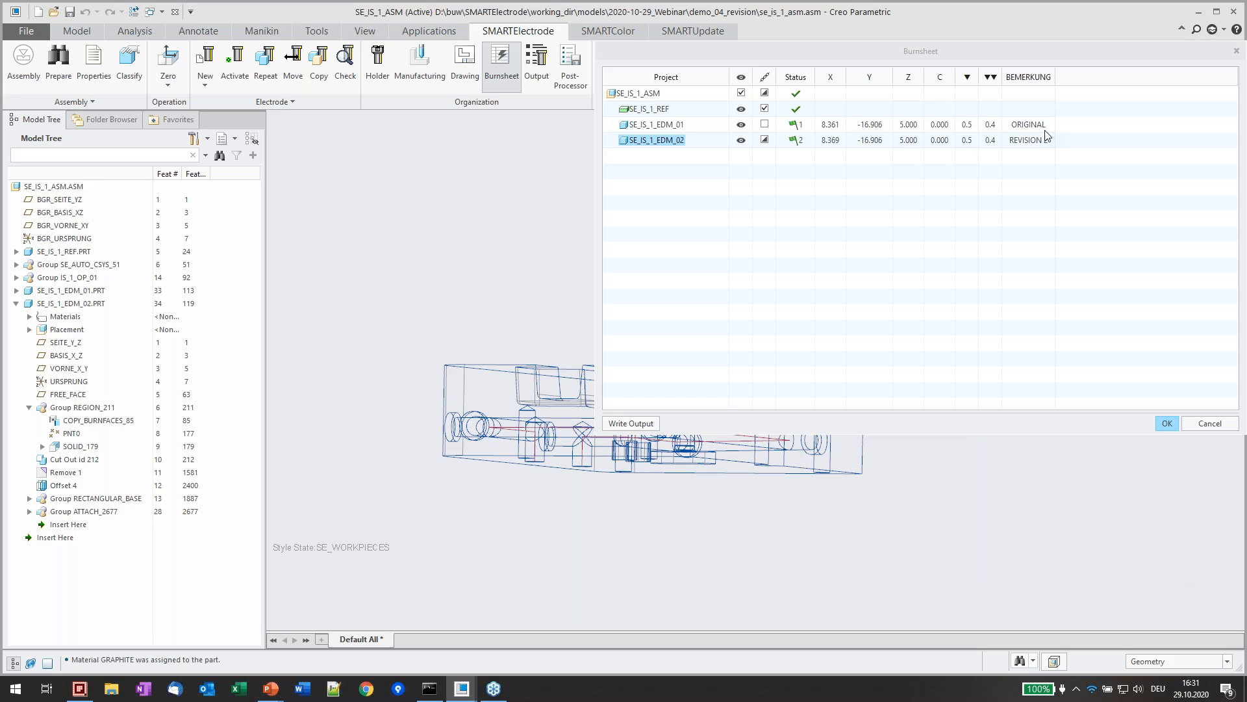
click(1168, 424)
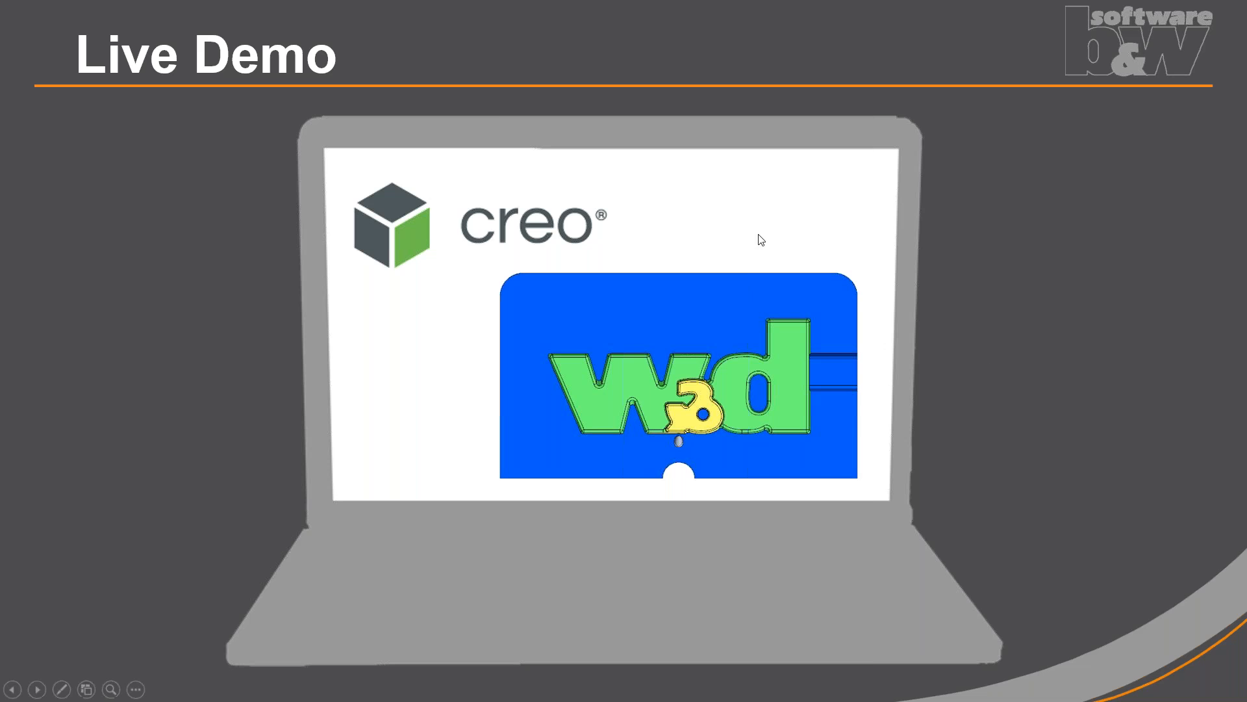
click(1008, 344)
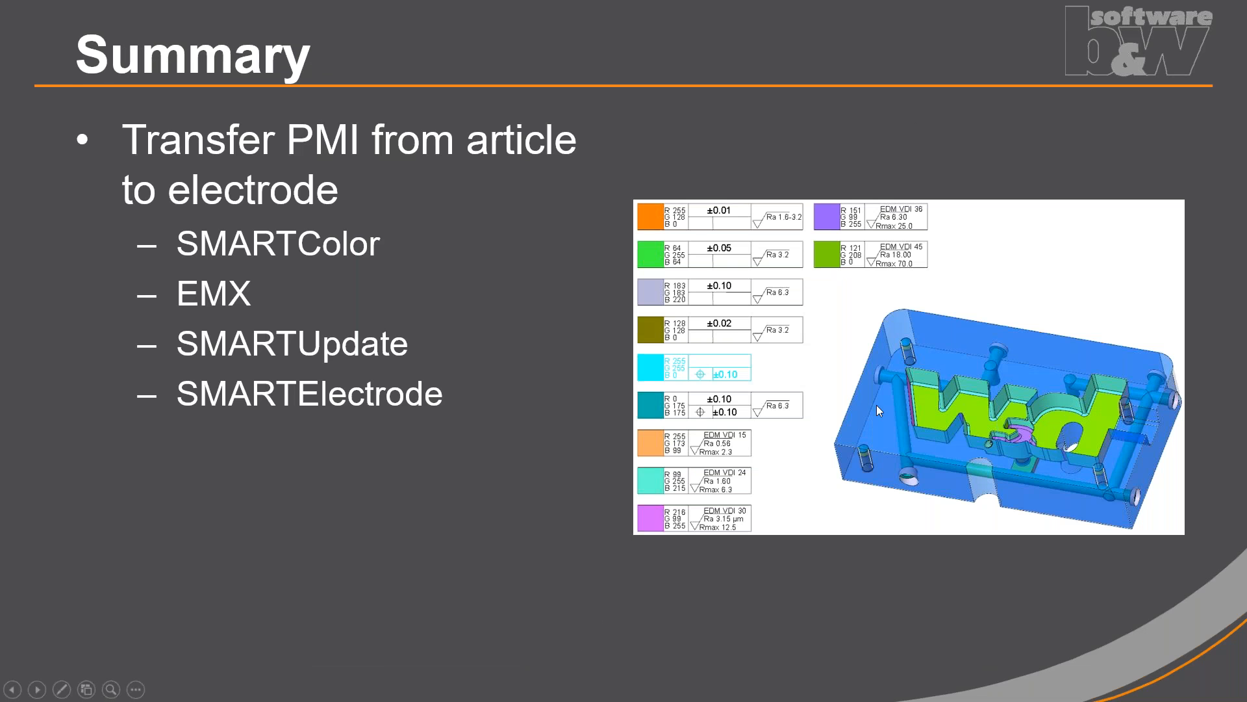